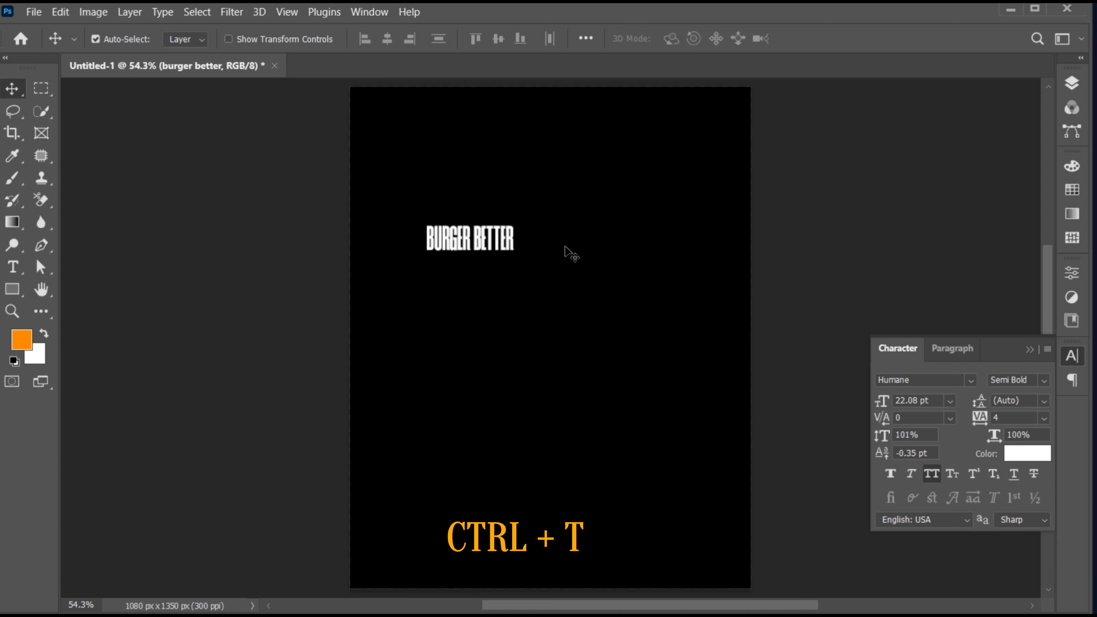
# Enlarge the BURGER BETTER text to about 68.95 pt and position it centred in the upper part of the canvas.
pyautogui.hotkey('ctrl', 't')
pyautogui.moveTo(514, 251); pyautogui.dragTo(566, 354)
pyautogui.moveTo(519, 228); pyautogui.dragTo(599, 228)
pyautogui.moveTo(677, 290); pyautogui.dragTo(686, 293)
pyautogui.click(845, 40)
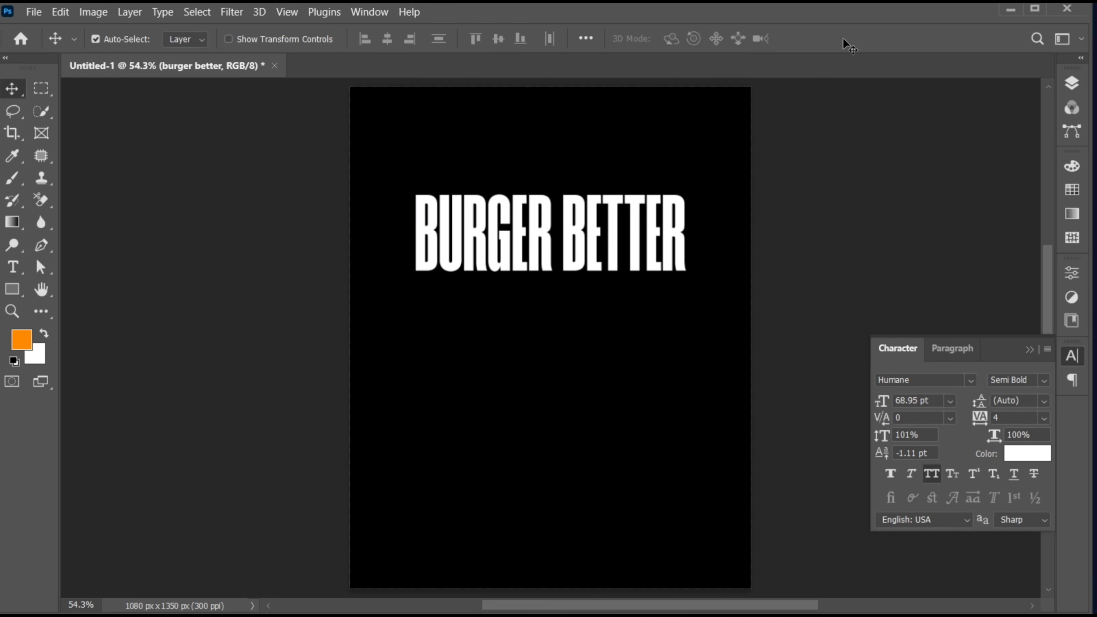
pyautogui.moveTo(641, 254); pyautogui.dragTo(635, 246)
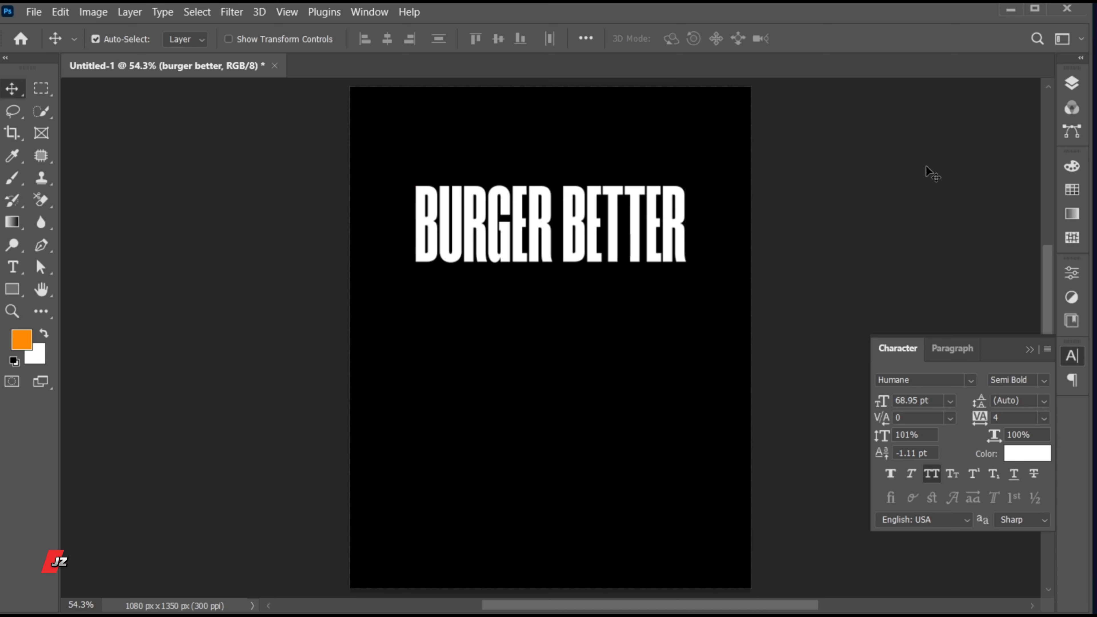
# Convert the BURGER BETTER text layer to a shape and move it slightly upward.
pyautogui.click(1073, 84)
pyautogui.rightClick(940, 185)
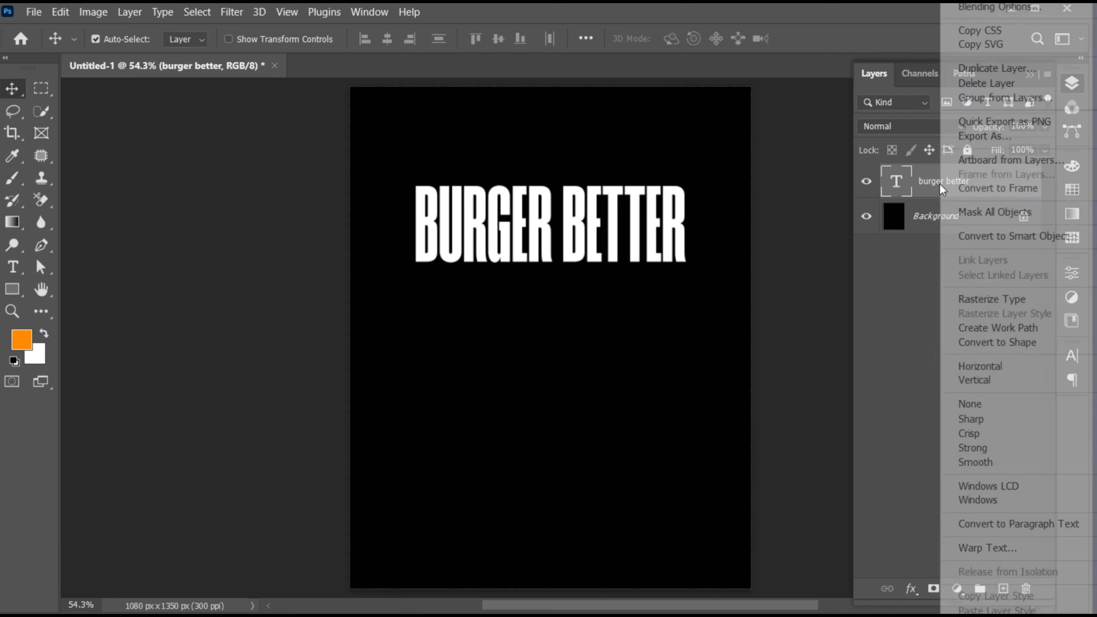
pyautogui.click(1029, 343)
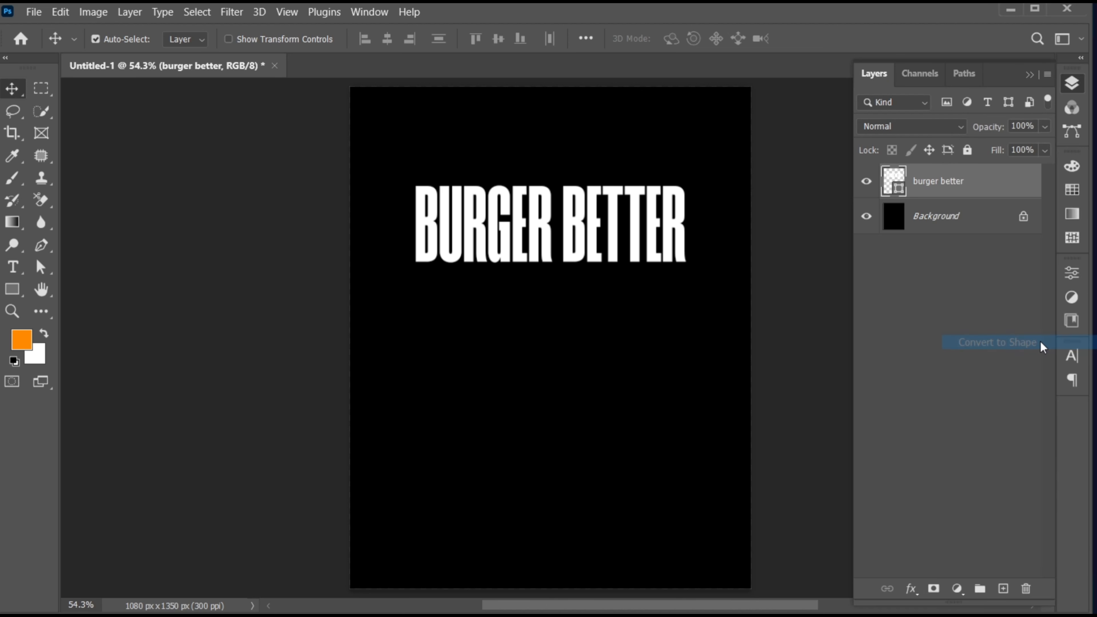
pyautogui.moveTo(614, 261); pyautogui.dragTo(613, 245)
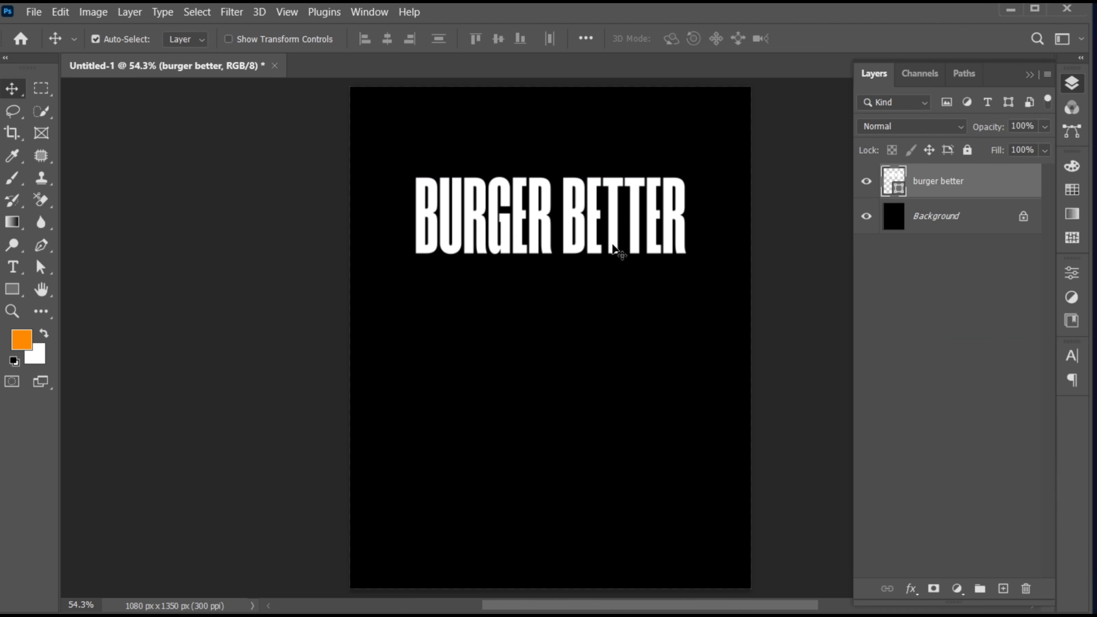
# Stretch the lower anchor points of the BURGER BETTER letters down to the lower part of the canvas, then nudge the shape up.
pyautogui.click(48, 269)
pyautogui.click(76, 272)
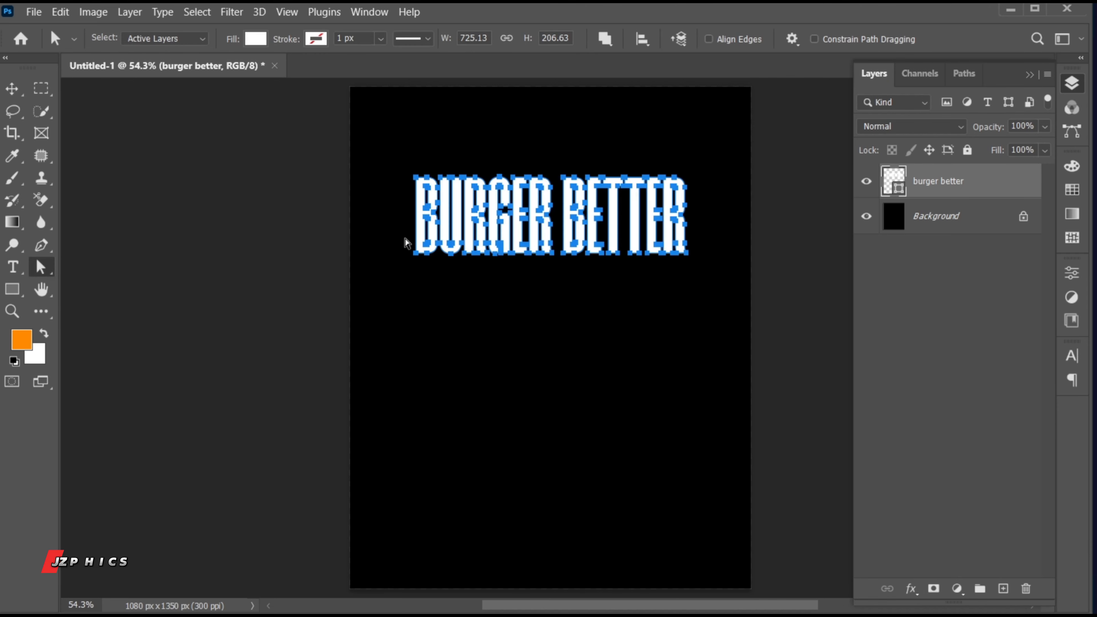
pyautogui.moveTo(406, 241); pyautogui.dragTo(688, 493)
pyautogui.press('Return')
pyautogui.press('v')
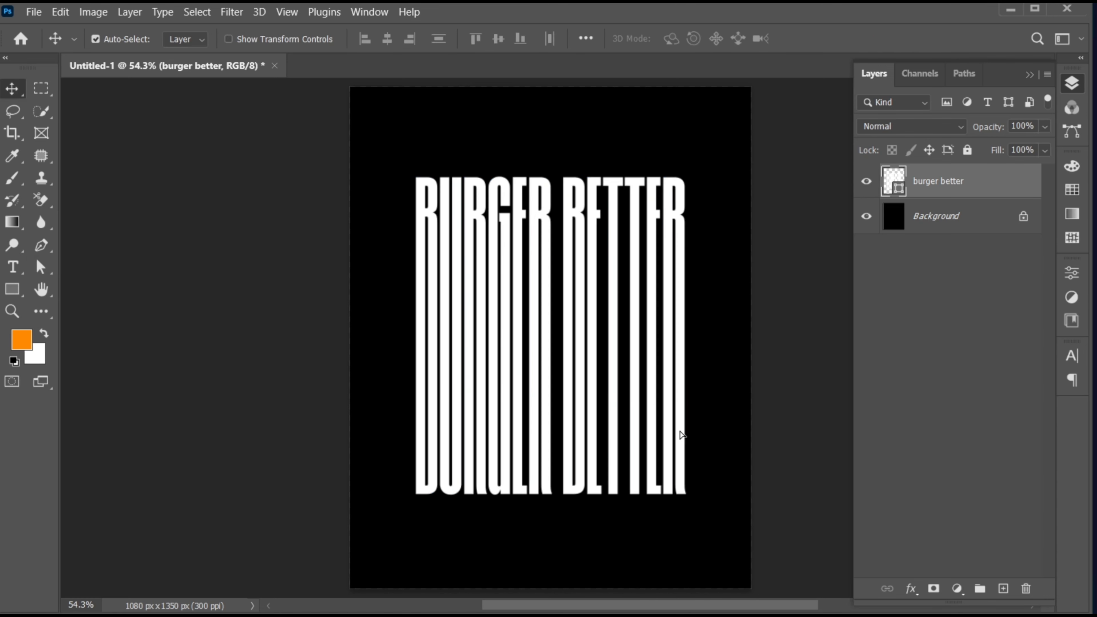
pyautogui.moveTo(680, 434); pyautogui.dragTo(681, 427)
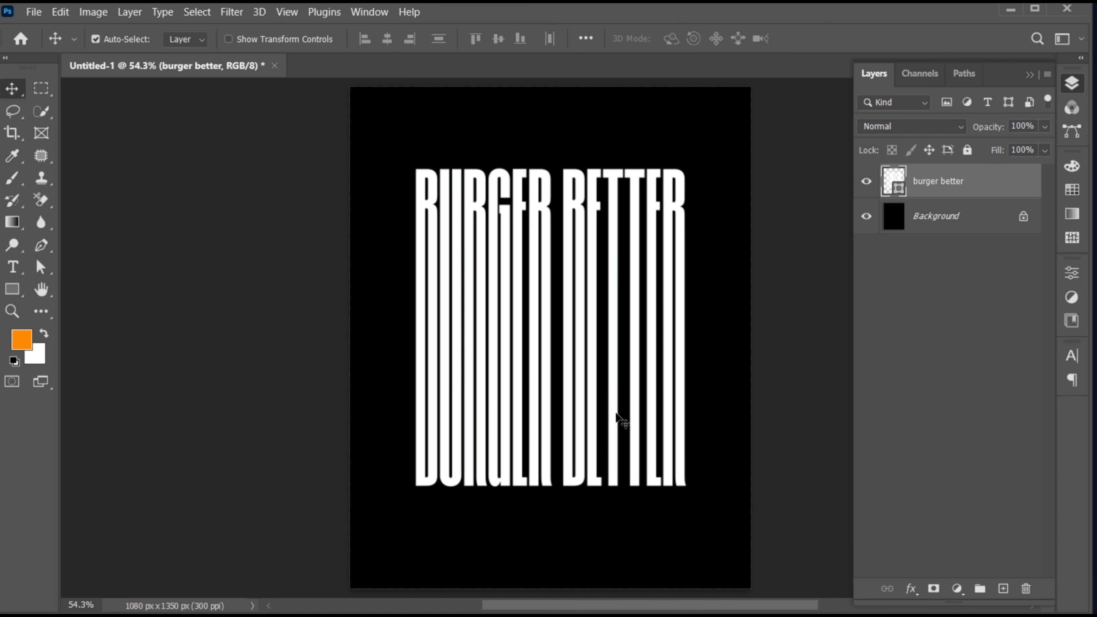
# Convert the stretched title to a Smart Object and Liquify it with a rightward wave across its upper part and a leftward wave across its lower part.
pyautogui.rightClick(929, 181)
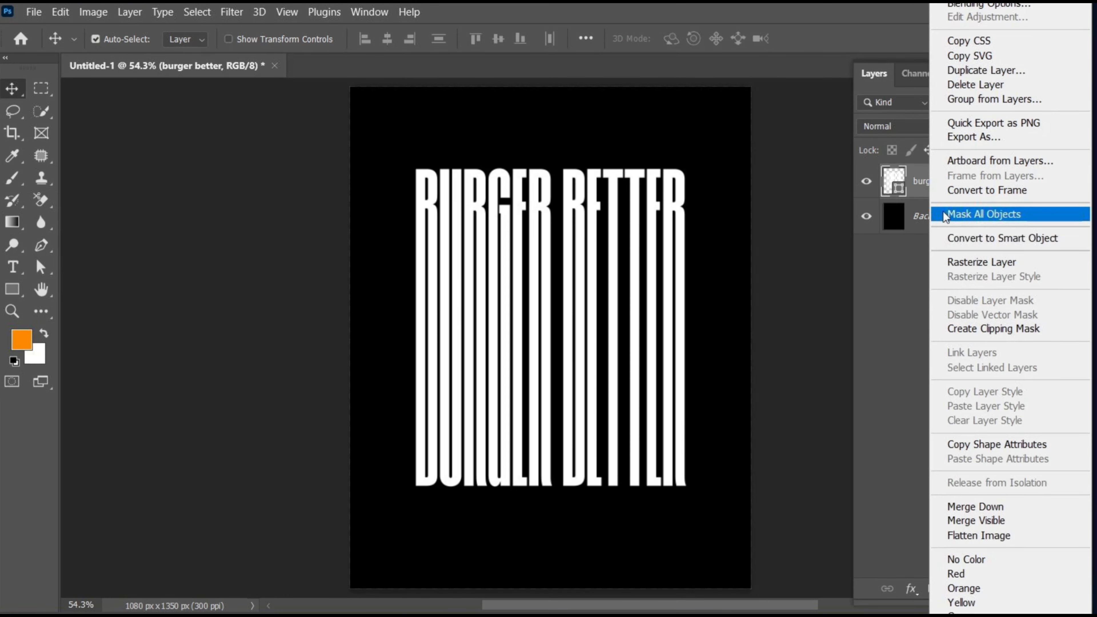
pyautogui.click(946, 238)
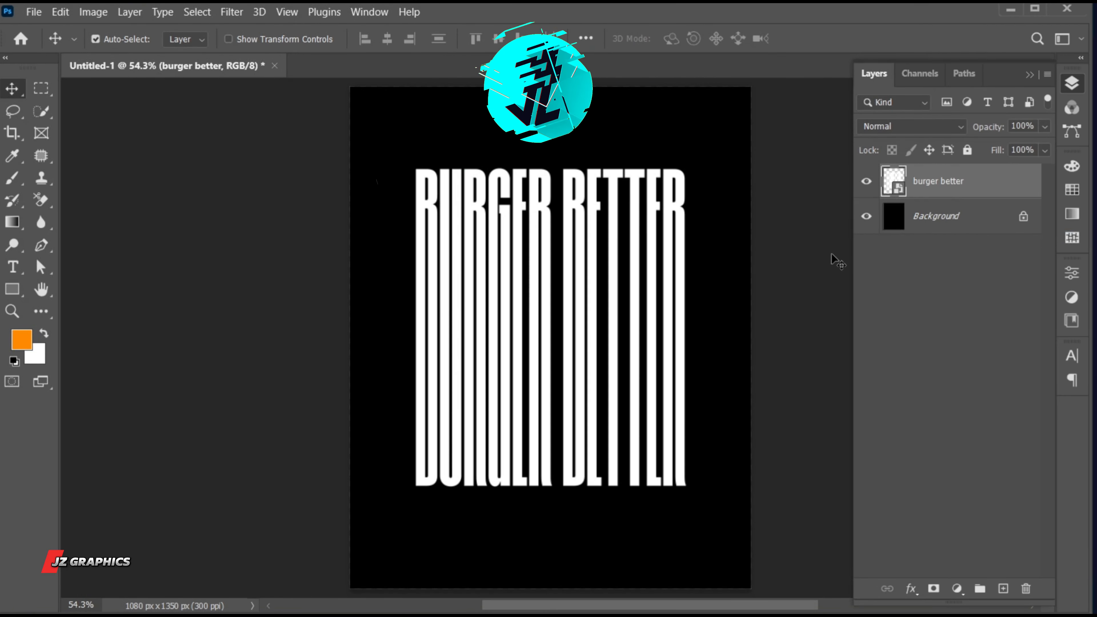
pyautogui.click(232, 11)
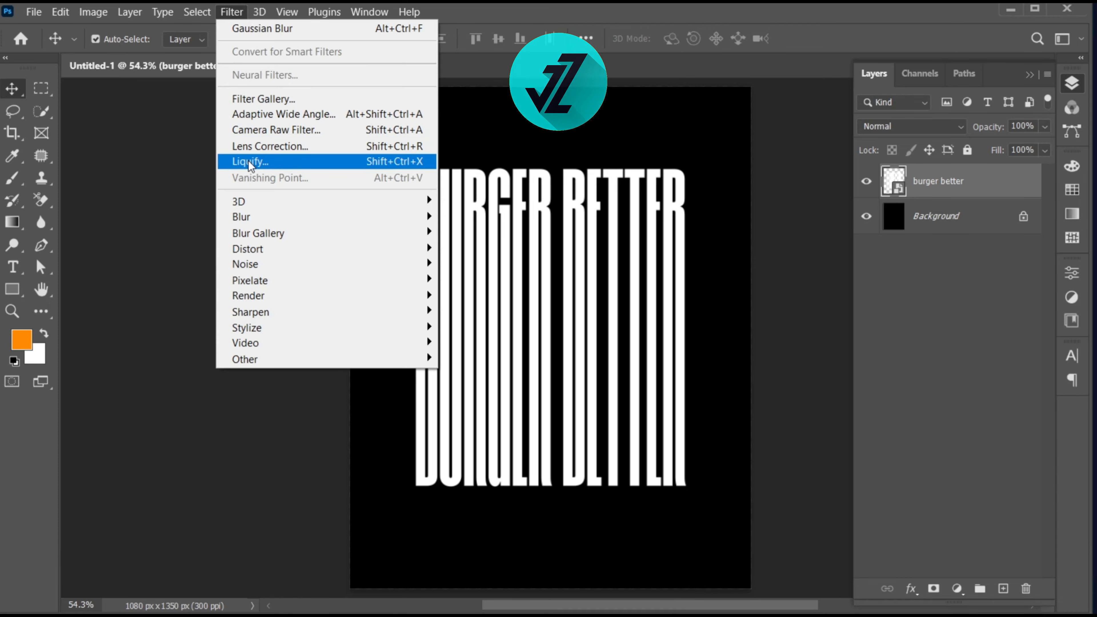
pyautogui.click(291, 164)
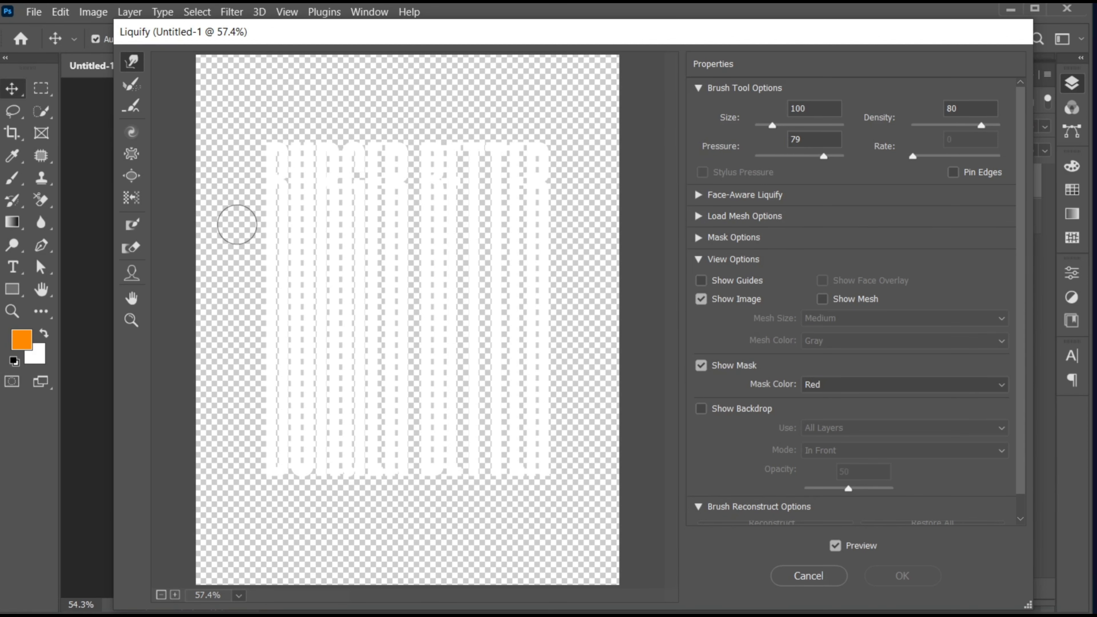
pyautogui.moveTo(235, 225); pyautogui.dragTo(592, 227)
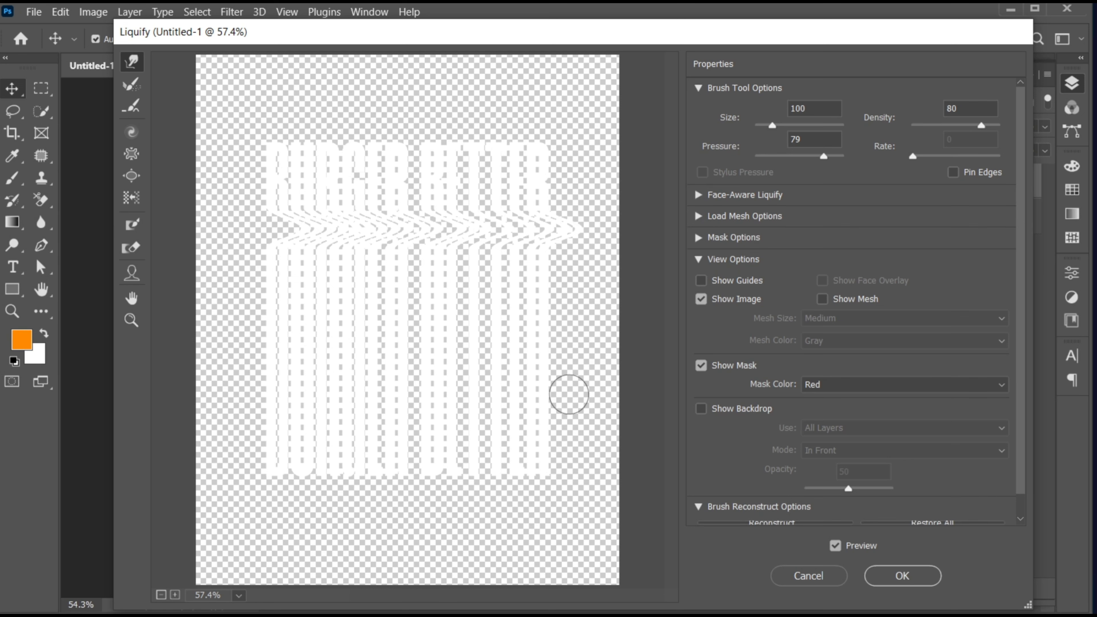
pyautogui.moveTo(576, 391)
pyautogui.mouseDown()
pyautogui.moveTo(215, 393)
pyautogui.moveTo(227, 393)
pyautogui.mouseUp()
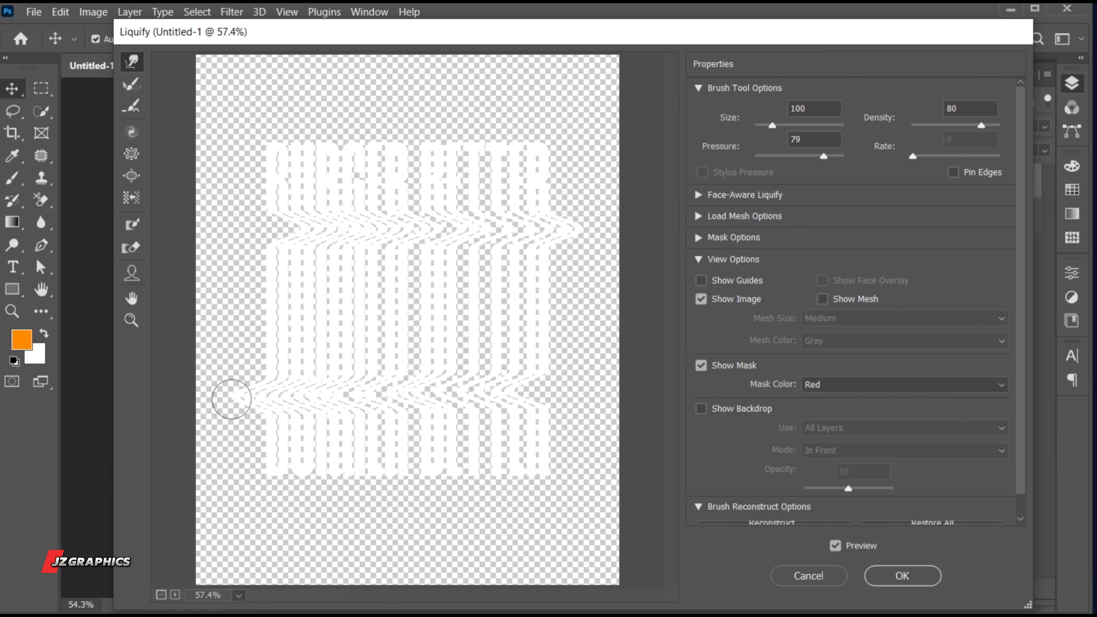
pyautogui.click(885, 570)
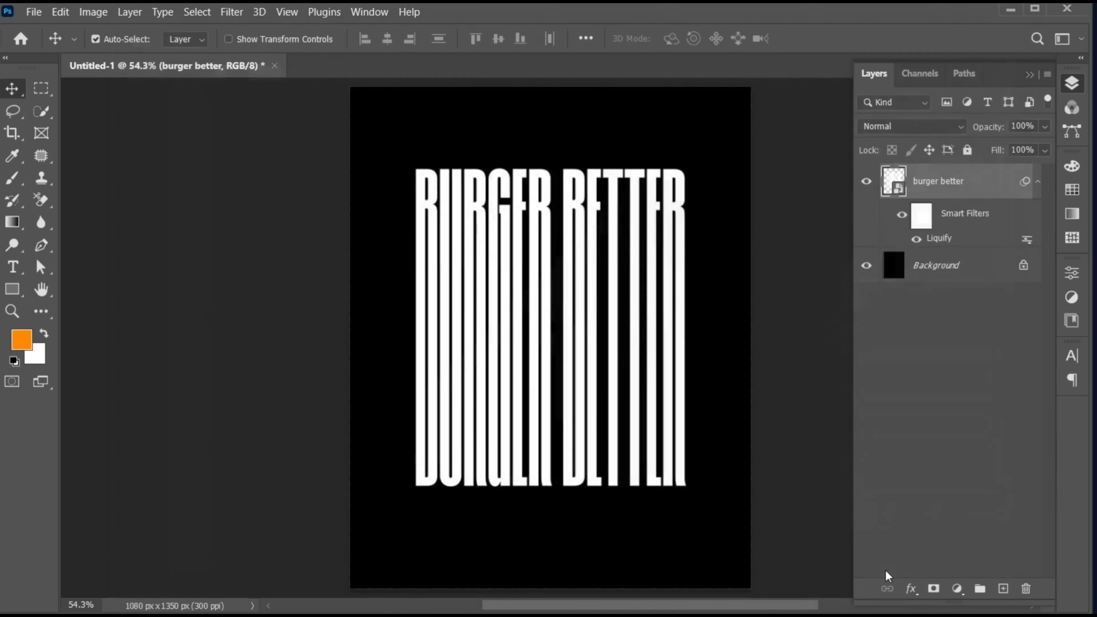
# Centre the liquified title horizontally on the canvas and add a new layer clipped to it.
pyautogui.click(390, 40)
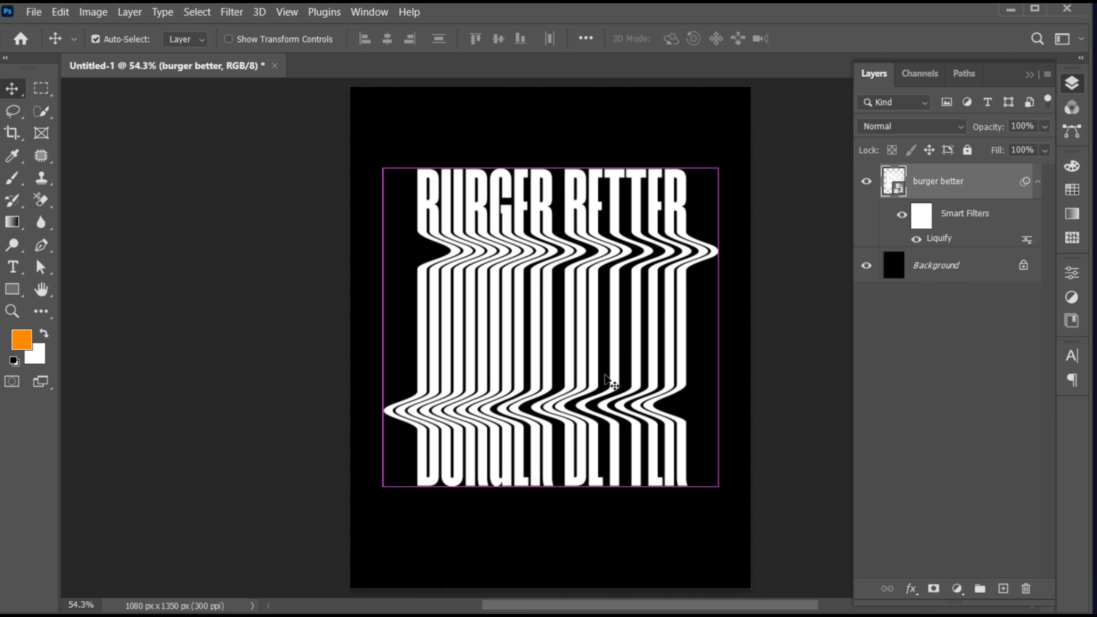
pyautogui.hotkey('ctrl', 'd')
pyautogui.click(1003, 588)
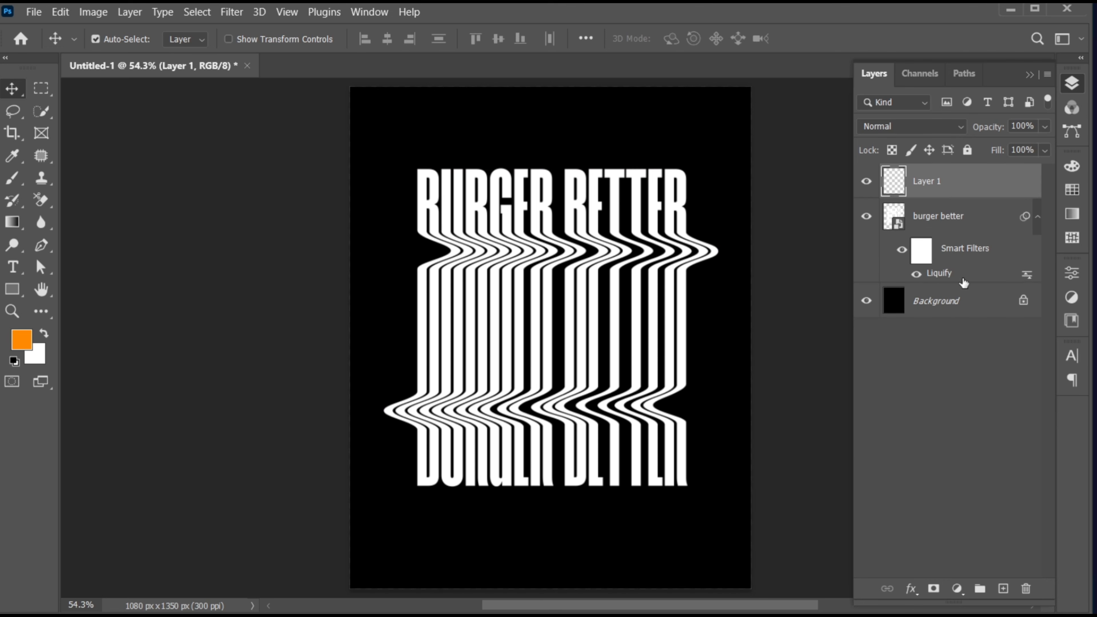
pyautogui.rightClick(928, 185)
pyautogui.click(1013, 331)
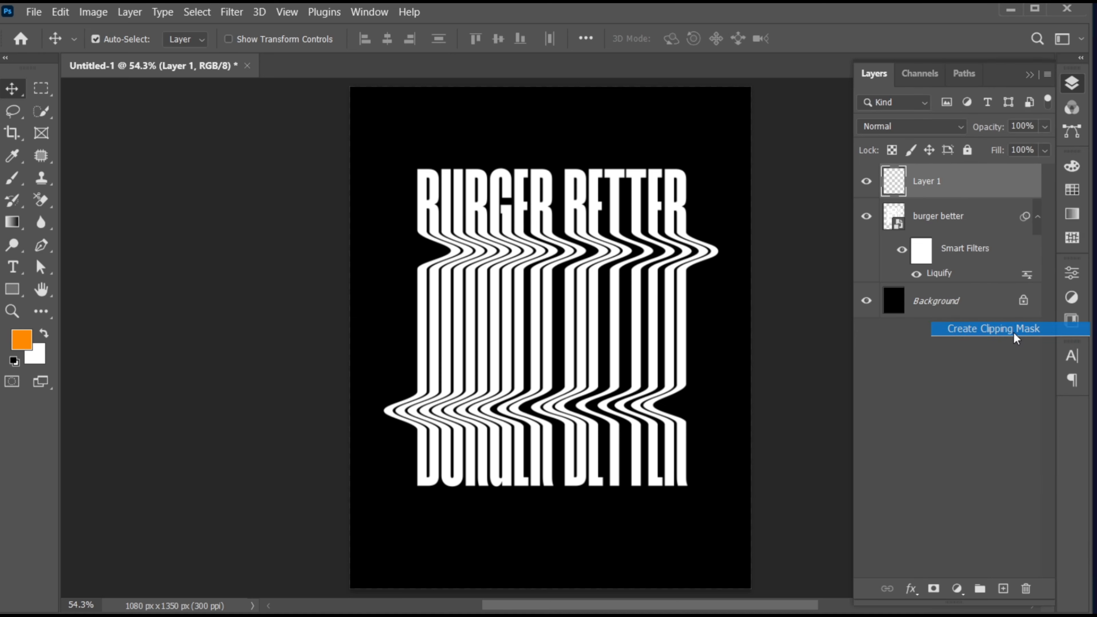
# Paint black over both wavy bands of the title on the clipped layer with a soft 175 px brush at 0% hardness.
pyautogui.click(12, 178)
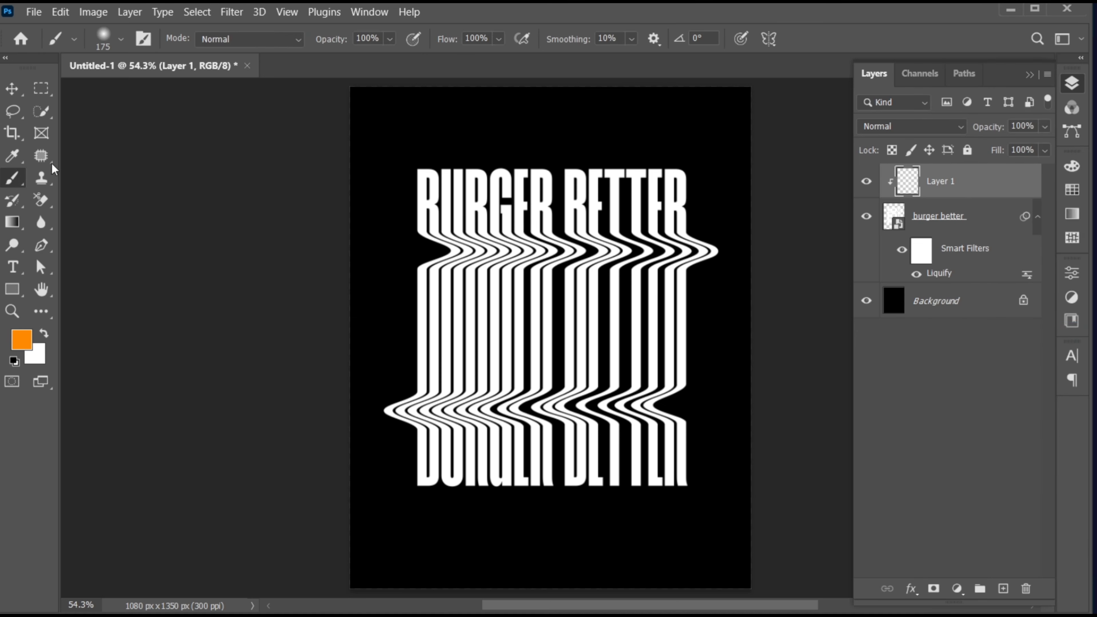
pyautogui.click(121, 39)
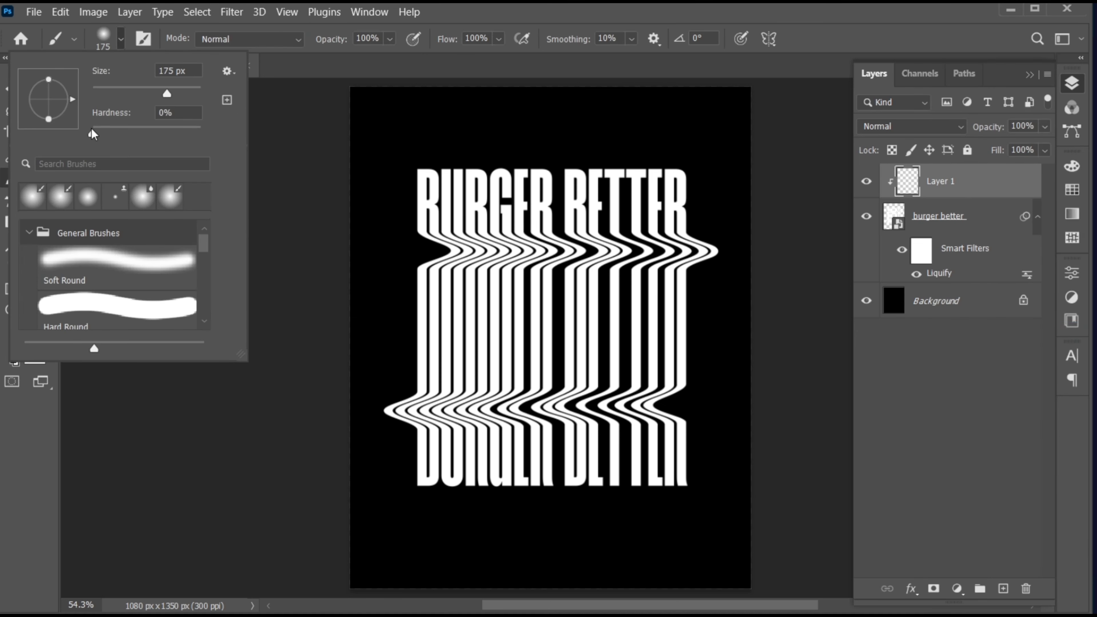
pyautogui.click(123, 37)
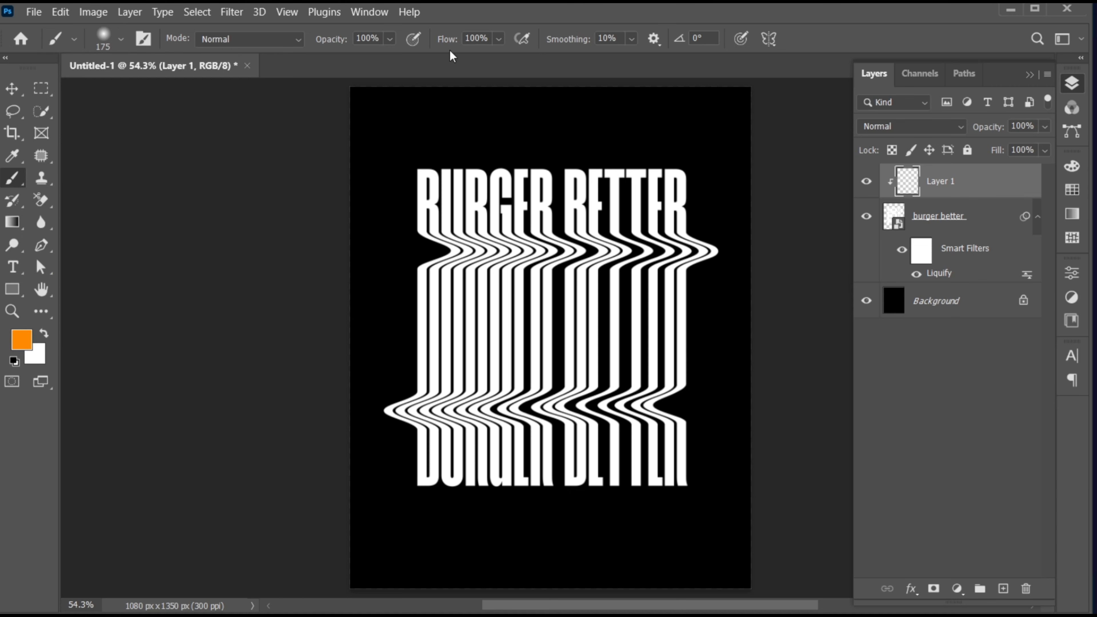
pyautogui.click(21, 339)
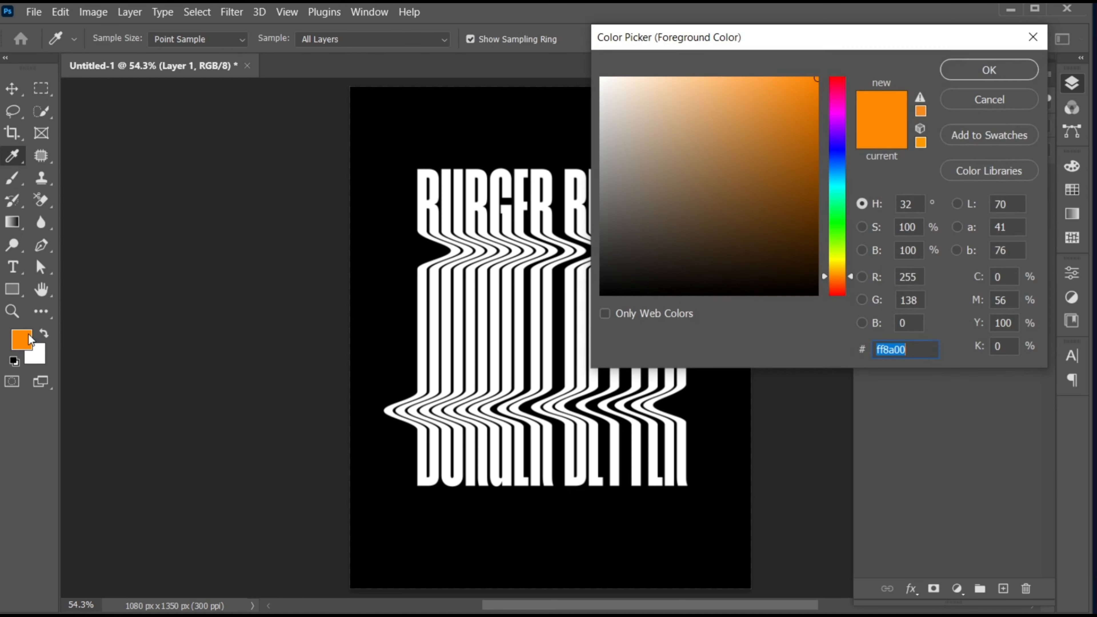
pyautogui.click(618, 294)
pyautogui.click(968, 68)
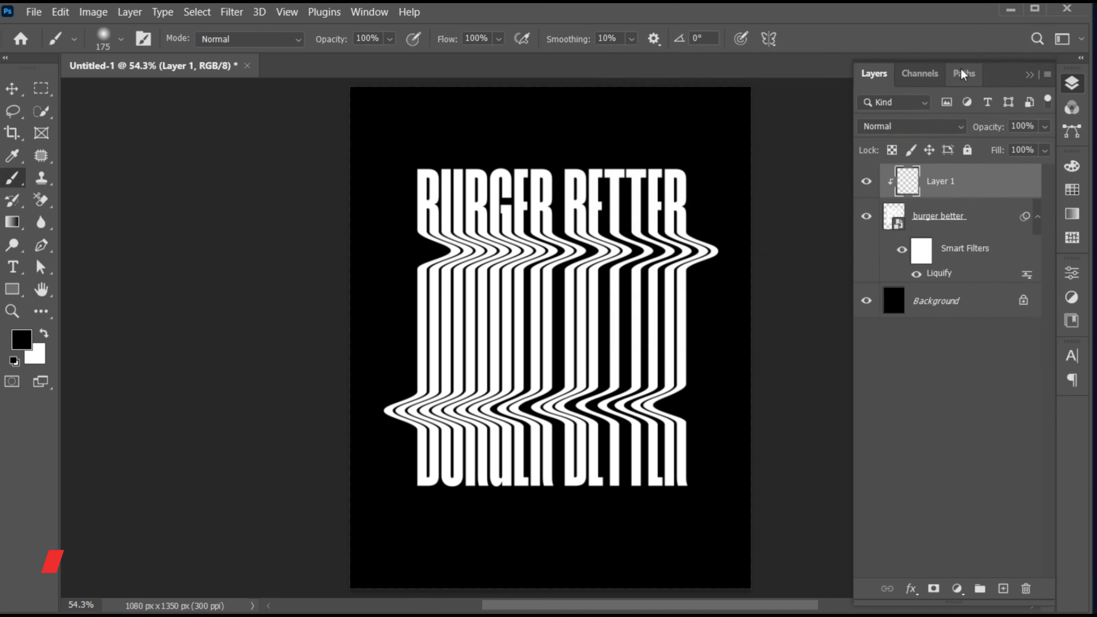
pyautogui.moveTo(390, 249); pyautogui.dragTo(437, 250)
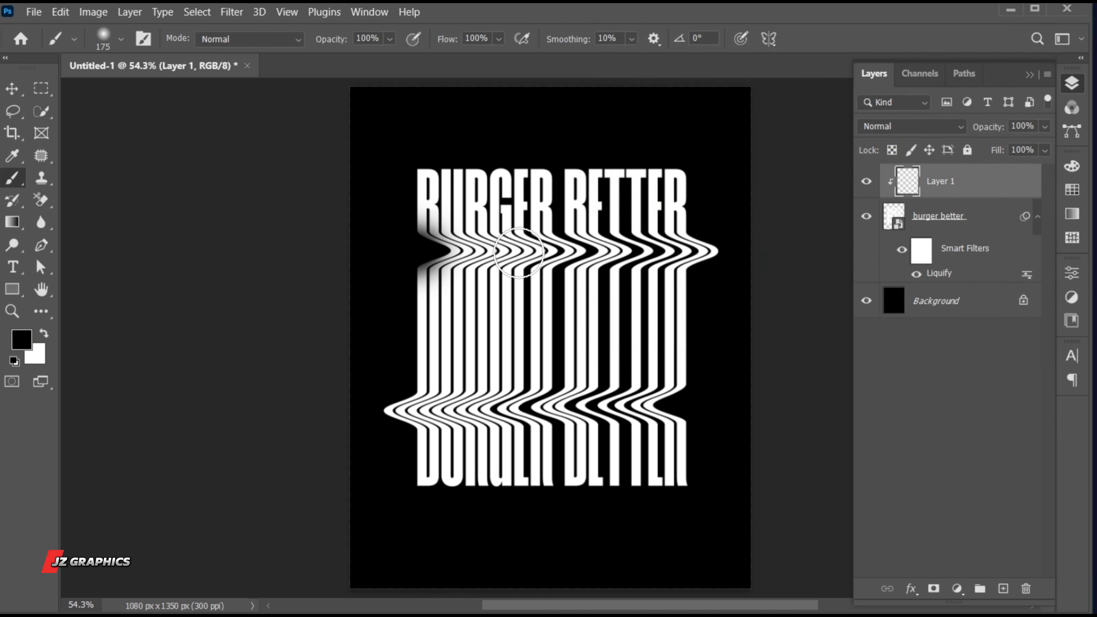
pyautogui.moveTo(518, 253); pyautogui.dragTo(767, 250)
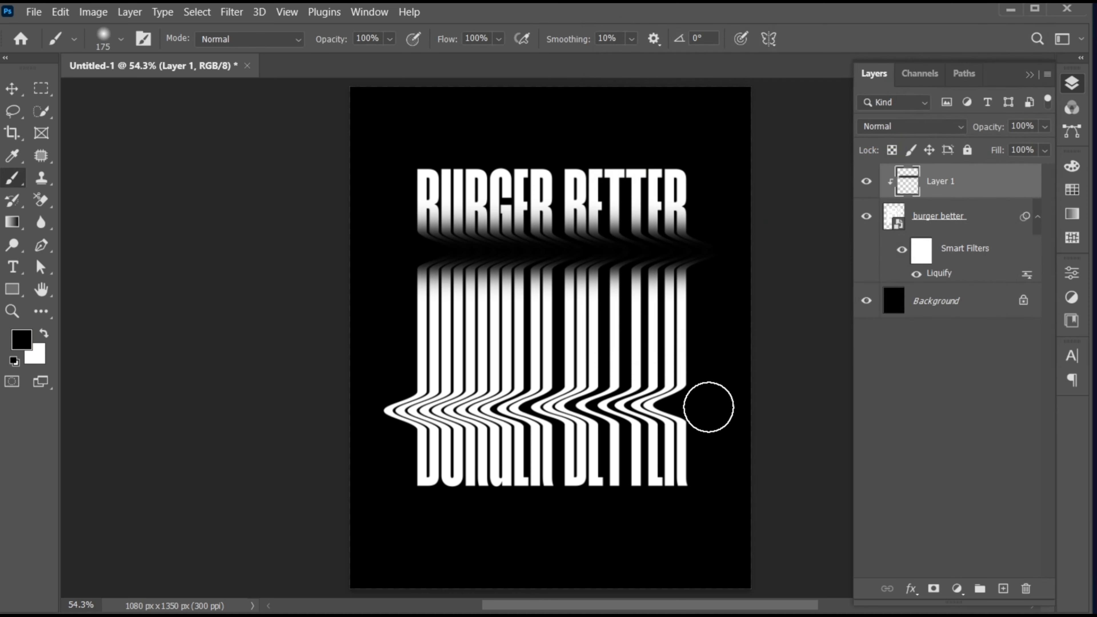
pyautogui.moveTo(708, 407); pyautogui.dragTo(308, 411)
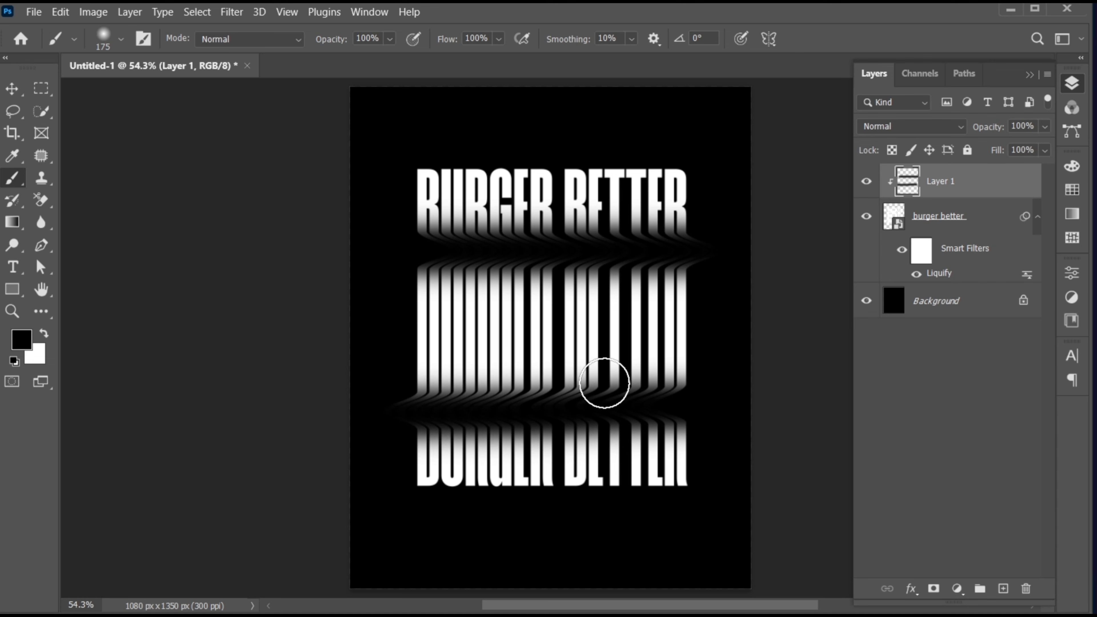
pyautogui.press('v')
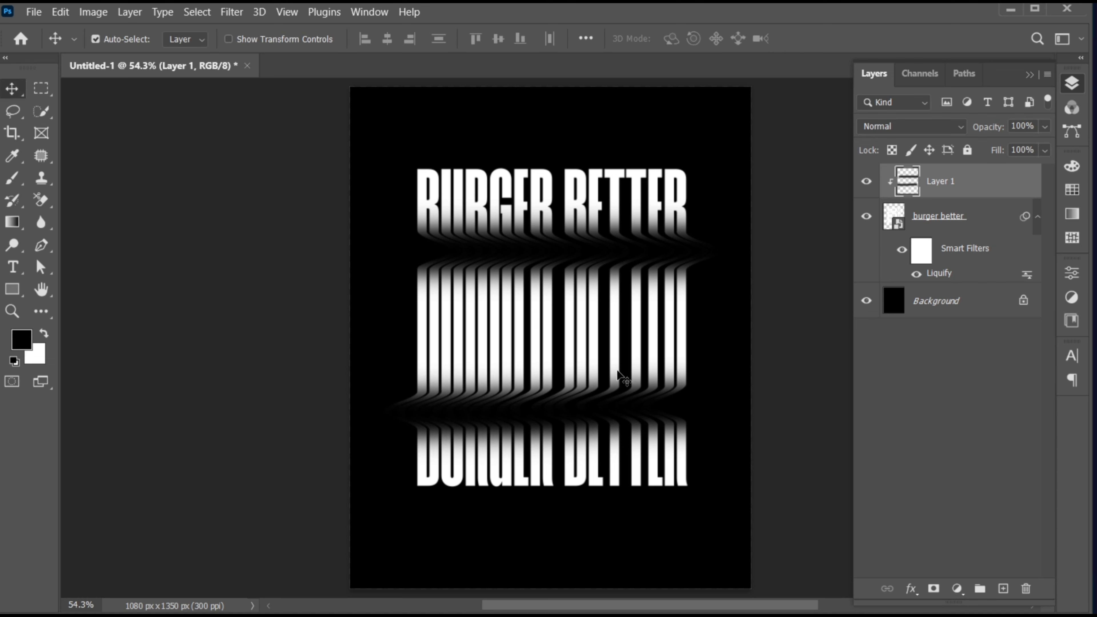
# Place burger.png as an embedded image and scale it to about 142%, centred over the title.
pyautogui.click(34, 12)
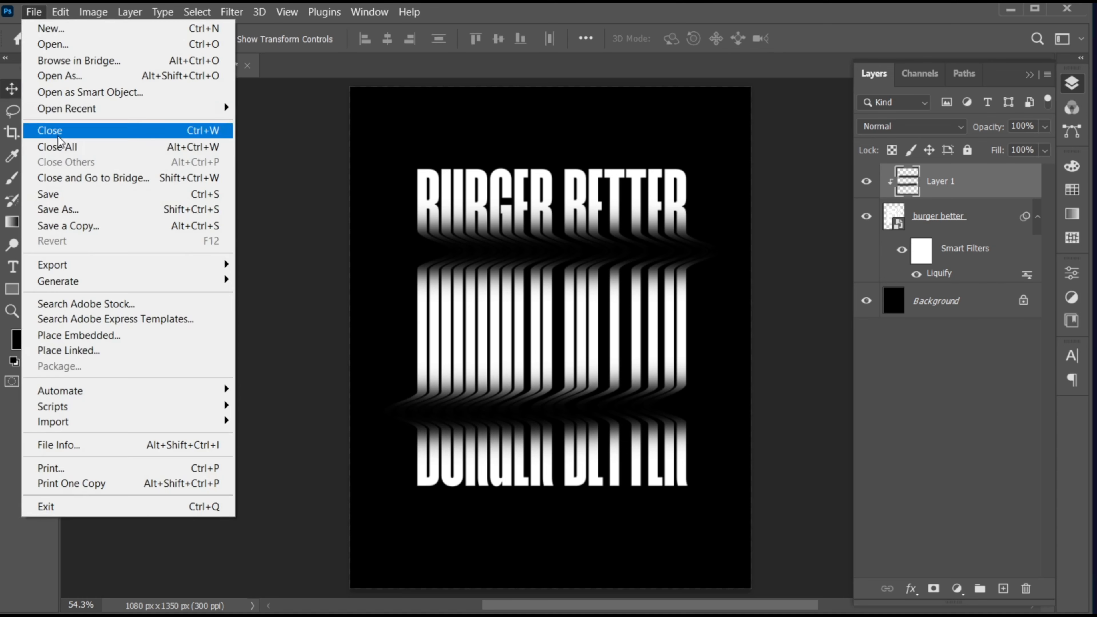
pyautogui.click(159, 335)
pyautogui.click(331, 147)
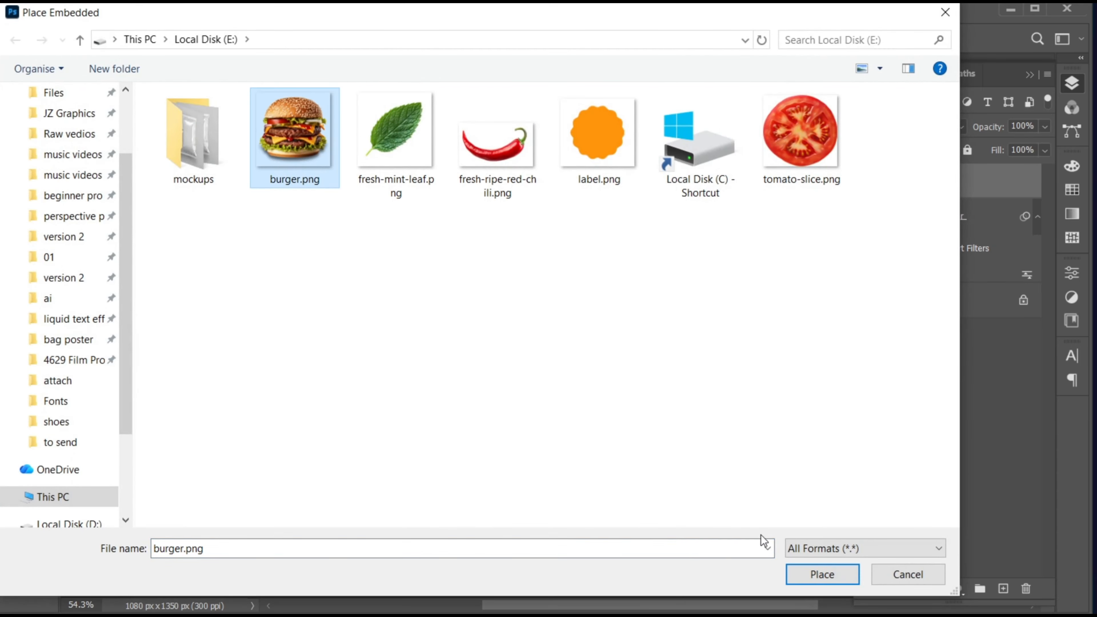
pyautogui.click(811, 578)
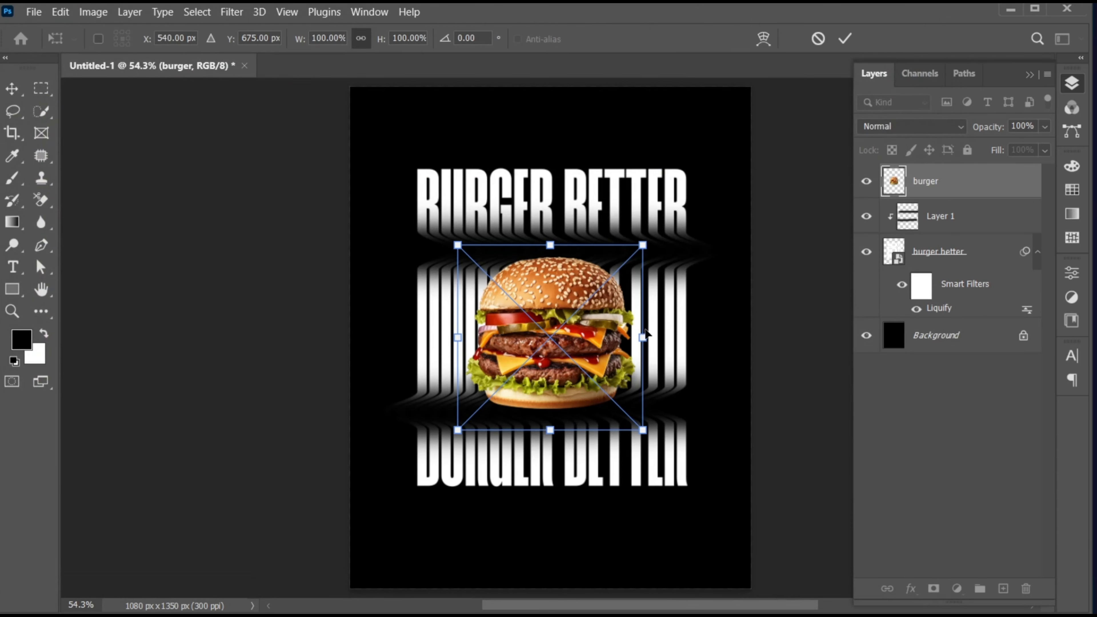
pyautogui.moveTo(645, 333); pyautogui.dragTo(632, 375)
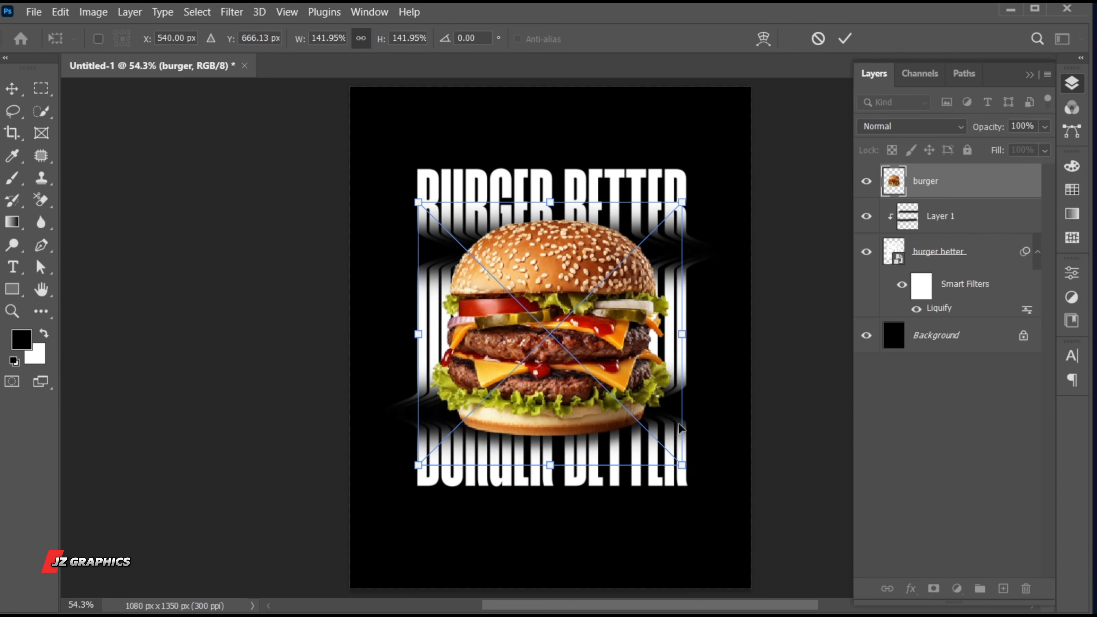
pyautogui.click(846, 39)
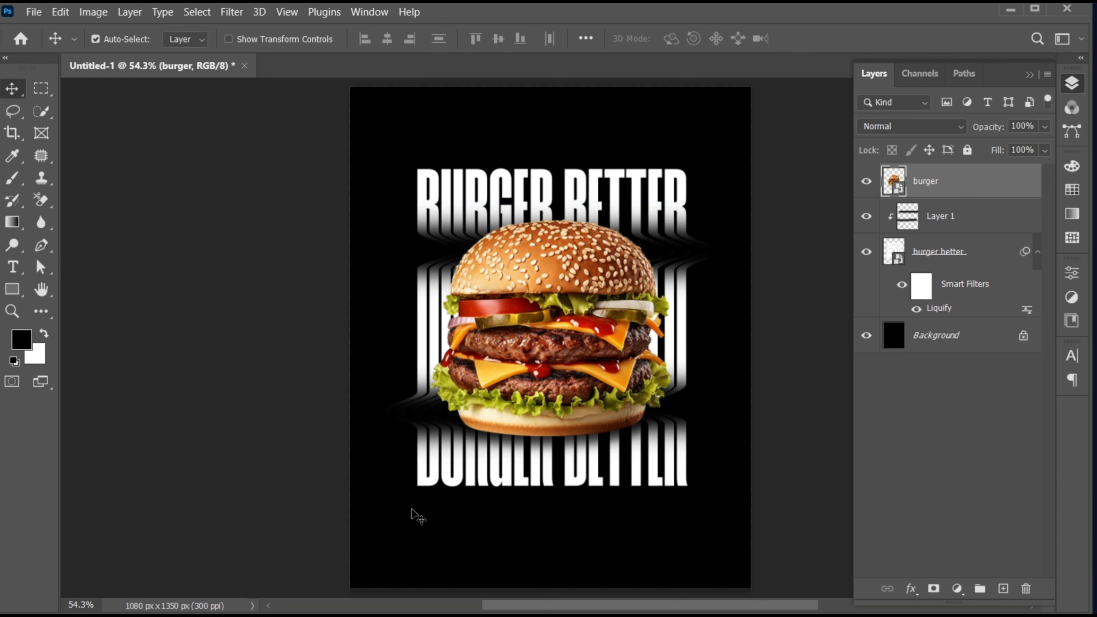
# Add the tagline SIMPLE - FRESH - IRRESISTIBLE above the title and set its font to Gotham Medium.
pyautogui.click(13, 267)
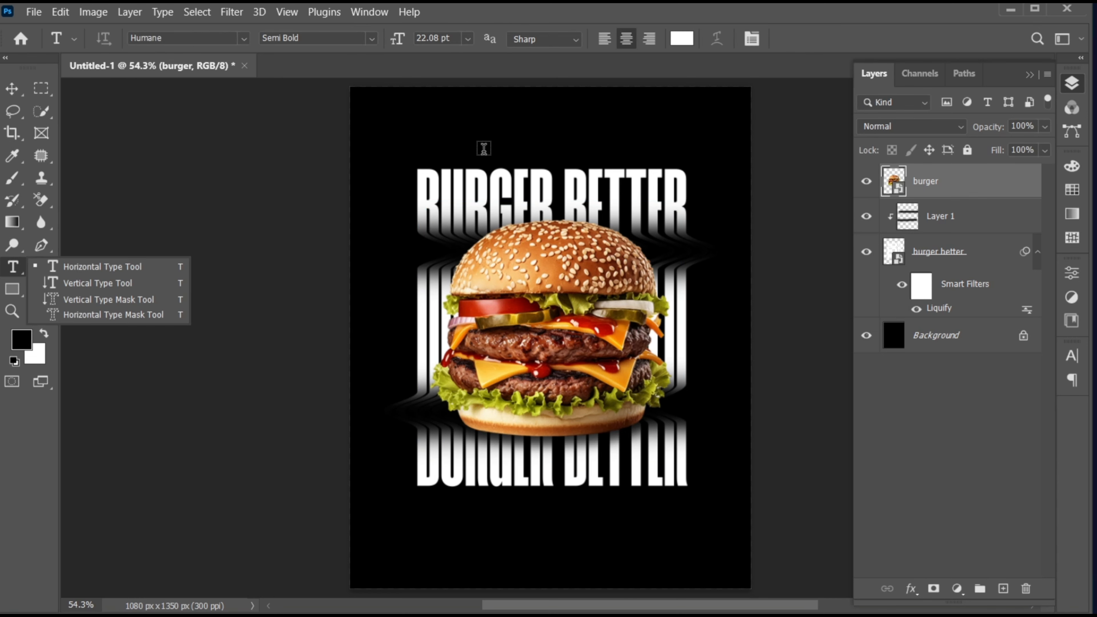
pyautogui.click(463, 148)
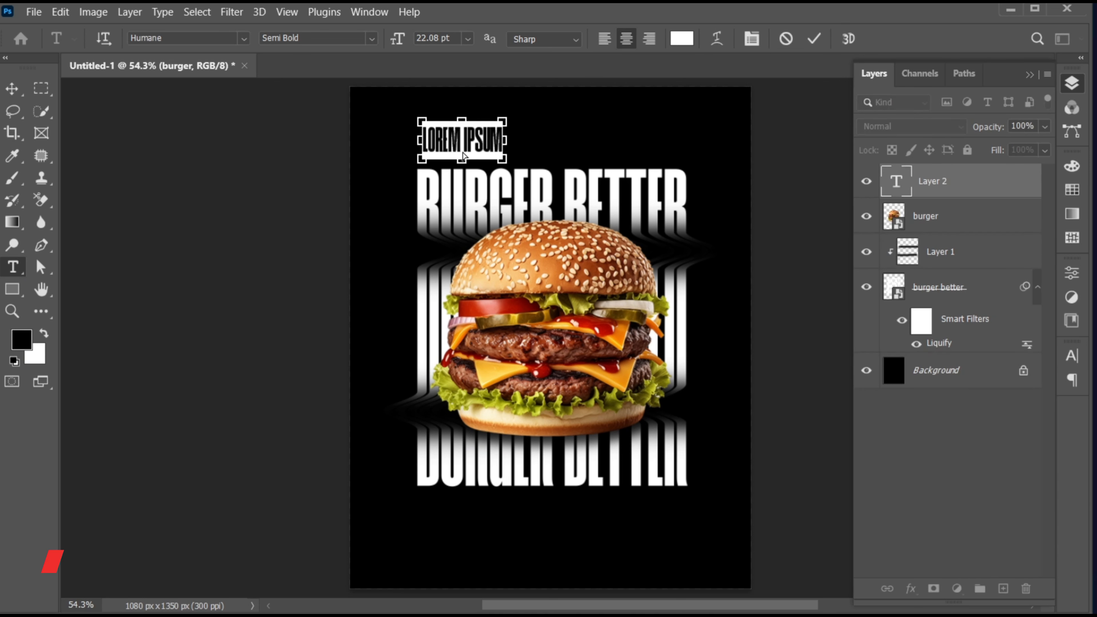
pyautogui.write('SIMPLE - FRESH - IRRESISTIBLE')
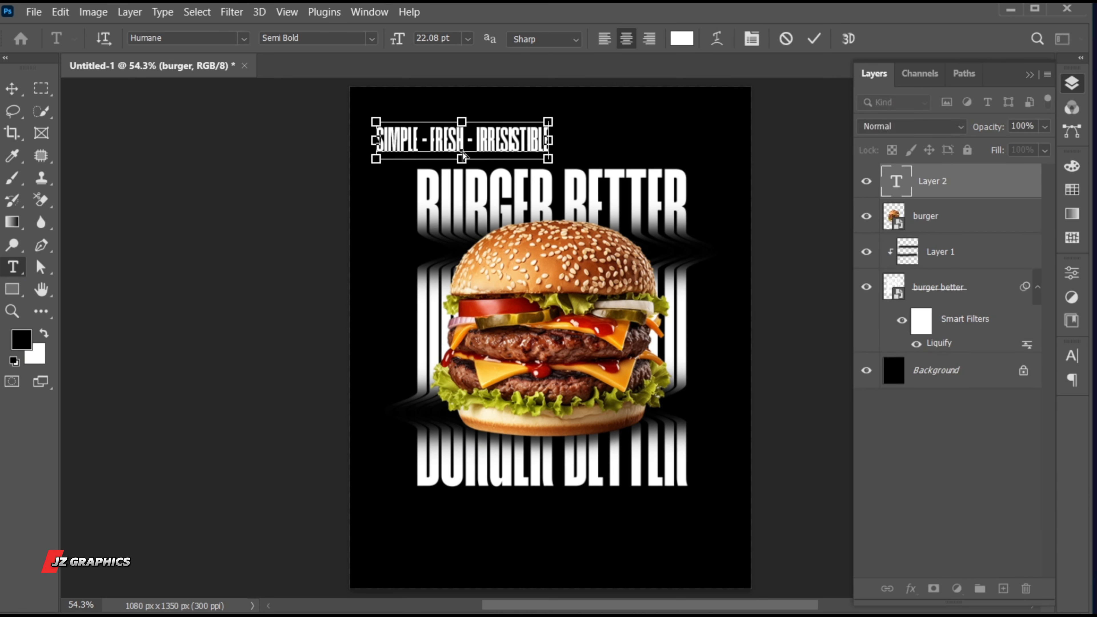
pyautogui.hotkey('ctrl', 'a')
pyautogui.click(192, 37)
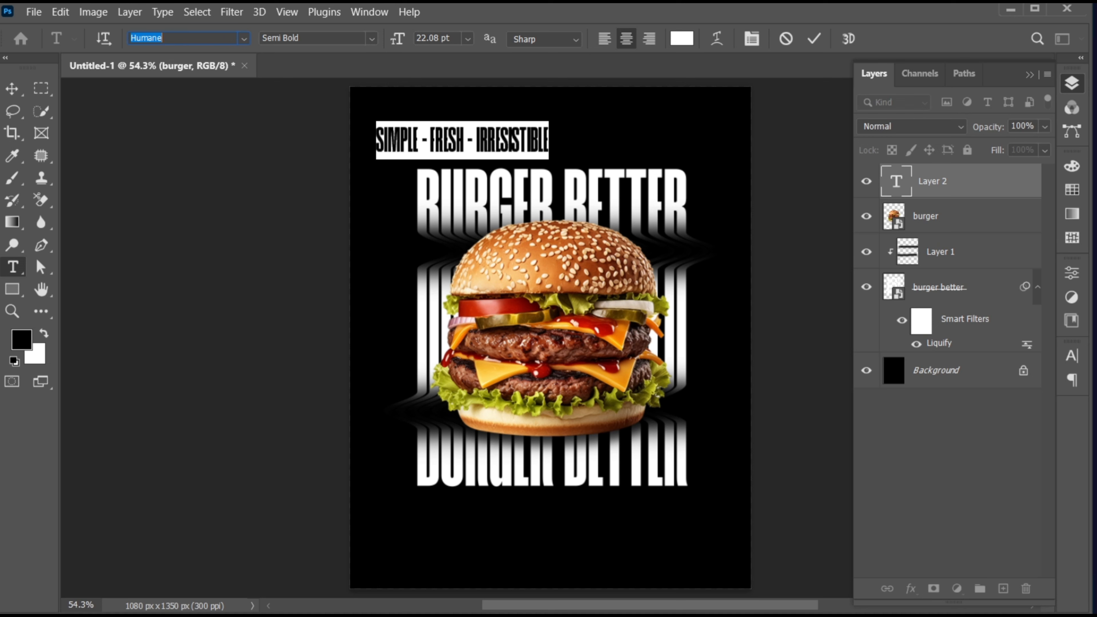
pyautogui.write('gotham')
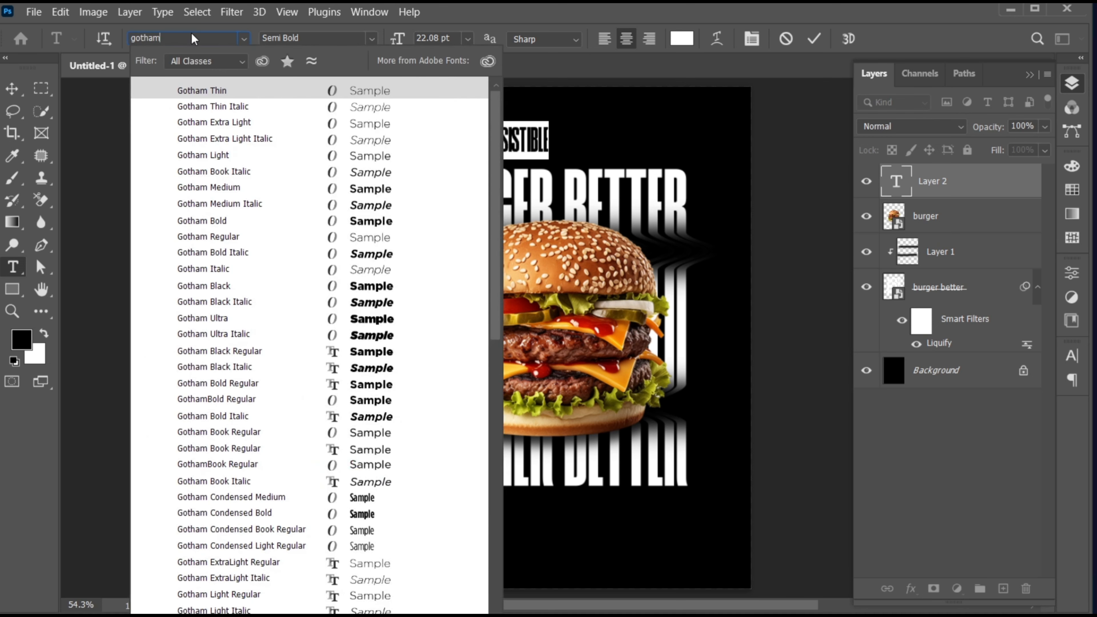
pyautogui.click(234, 188)
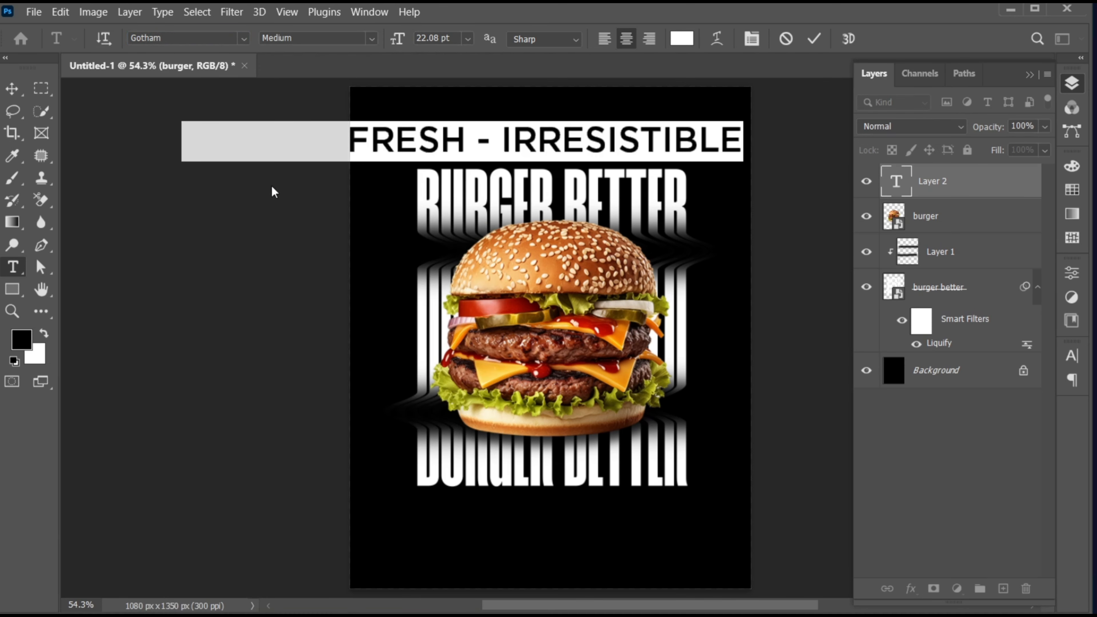
# Colour the tagline orange (#ff9c00) and set its tracking to 40.
pyautogui.click(682, 39)
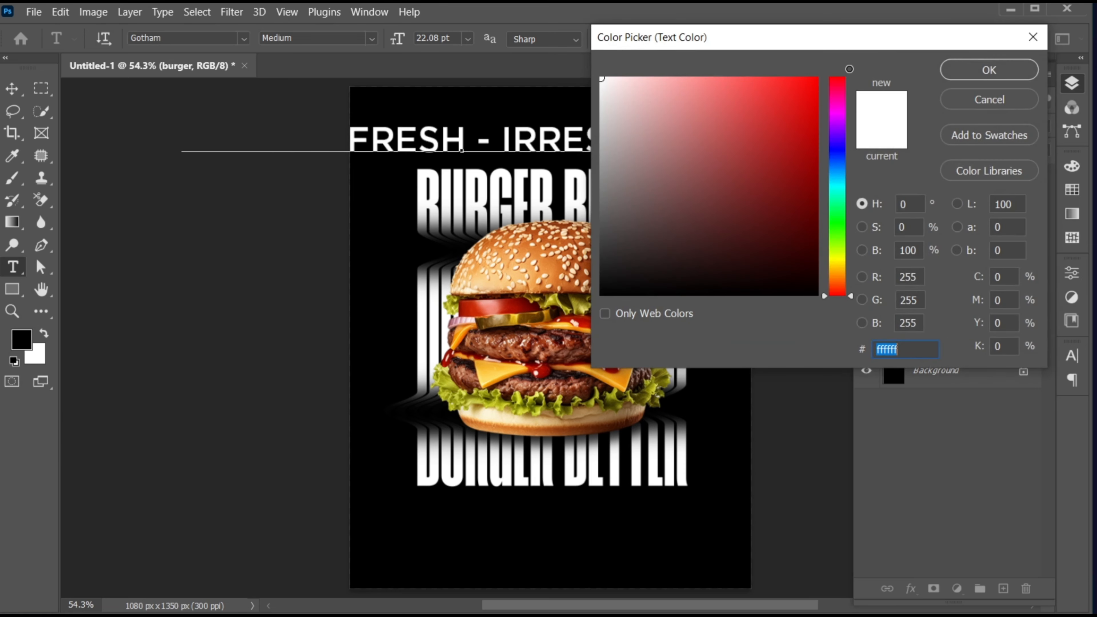
pyautogui.write('ff0000')
pyautogui.moveTo(825, 285); pyautogui.dragTo(824, 272)
pyautogui.click(966, 71)
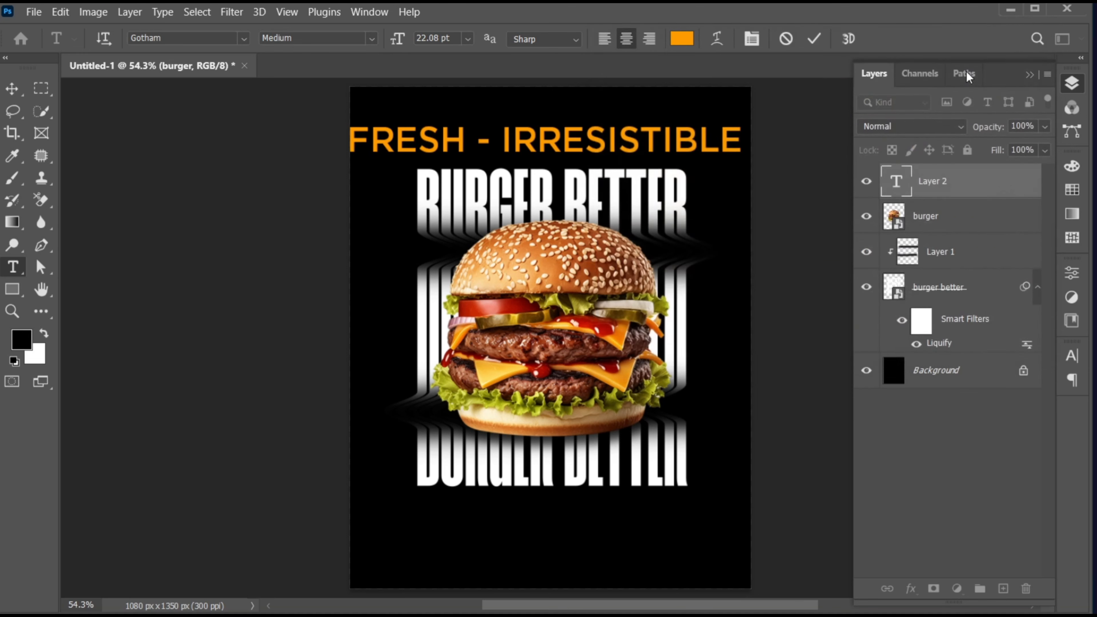
pyautogui.click(1072, 356)
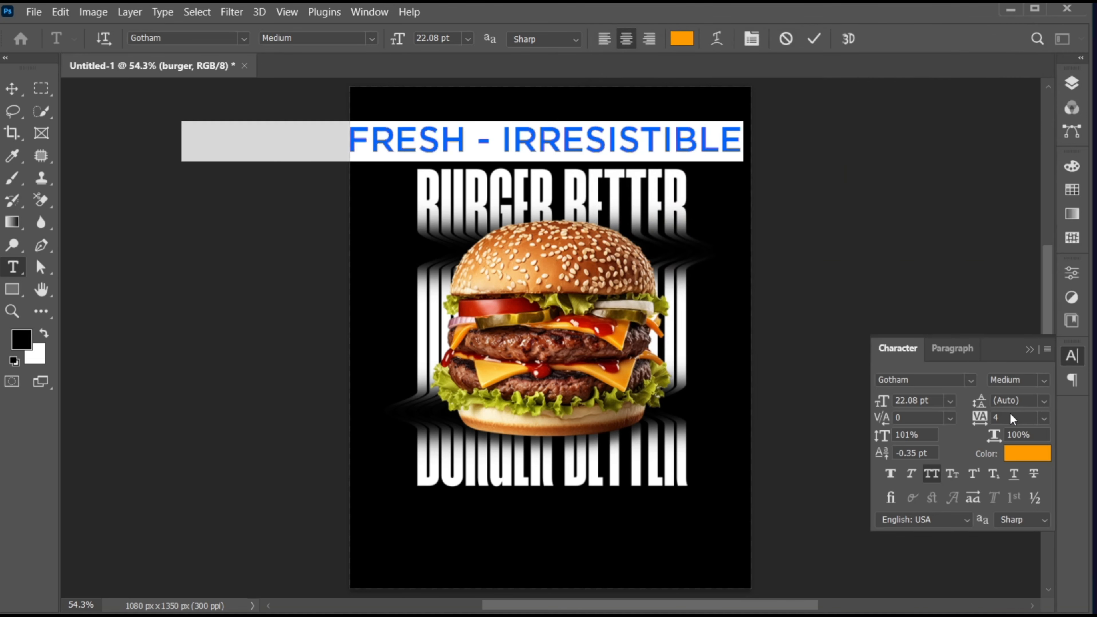
pyautogui.write('40')
pyautogui.press('Return')
pyautogui.click(1029, 349)
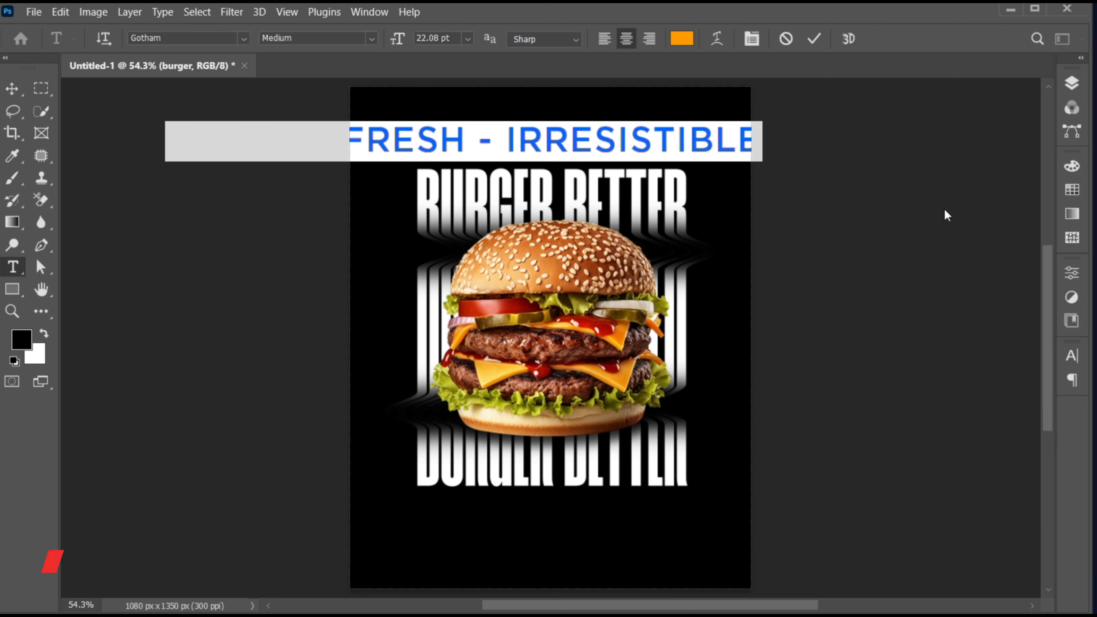
pyautogui.click(812, 38)
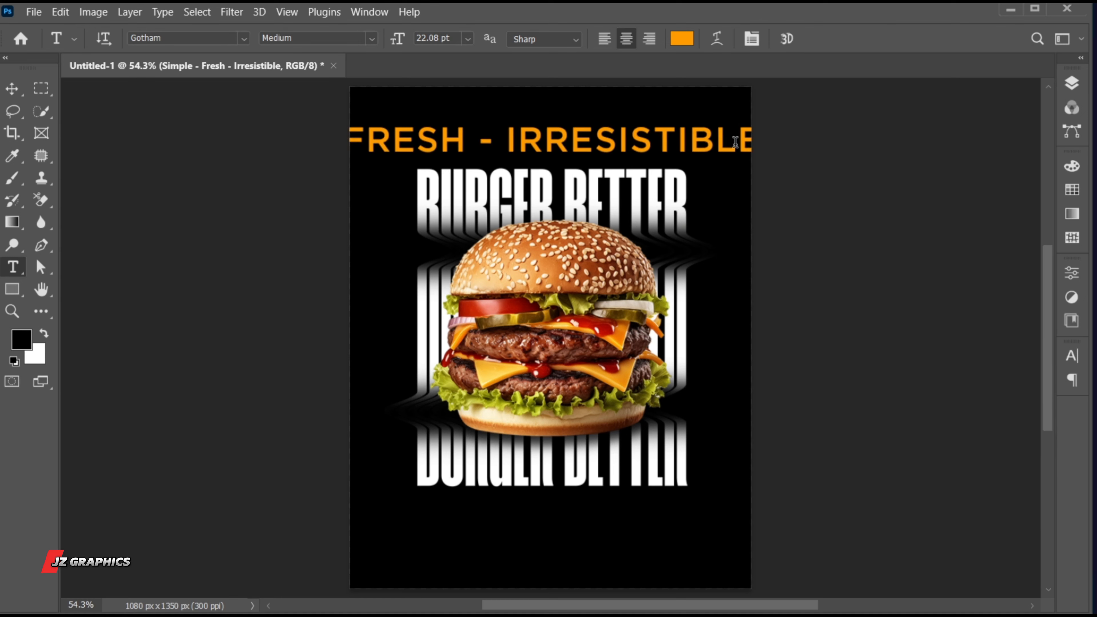
# Scale the tagline down to 7.29 pt, centre it on the canvas and nudge it down to sit just above the title.
pyautogui.press('v')
pyautogui.hotkey('ctrl', 't')
pyautogui.moveTo(741, 159); pyautogui.dragTo(649, 157)
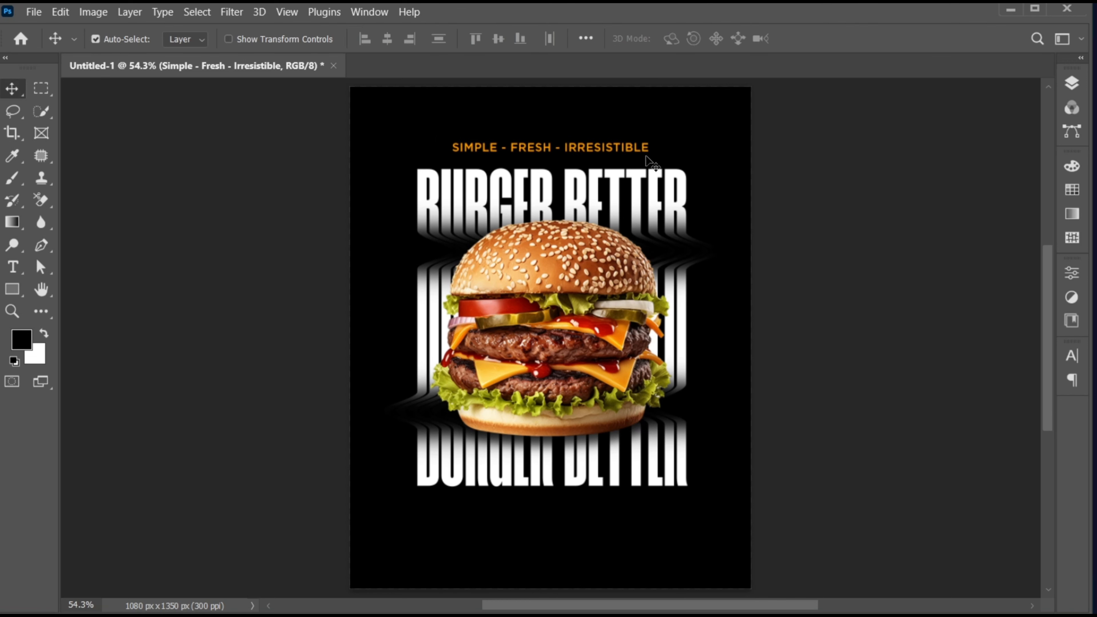
pyautogui.press('Return')
pyautogui.press('Down')
pyautogui.press('Down')
pyautogui.press('Down')
pyautogui.press('Down')
pyautogui.press('Down')
pyautogui.press('Down')
pyautogui.press('Down')
pyautogui.press('Down')
pyautogui.press('Down')
pyautogui.press('Down')
pyautogui.press('Down')
pyautogui.press('Down')
pyautogui.press('Down')
pyautogui.press('Down')
pyautogui.press('Down')
pyautogui.press('Down')
pyautogui.press('Down')
pyautogui.press('Down')
pyautogui.press('Down')
pyautogui.press('Down')
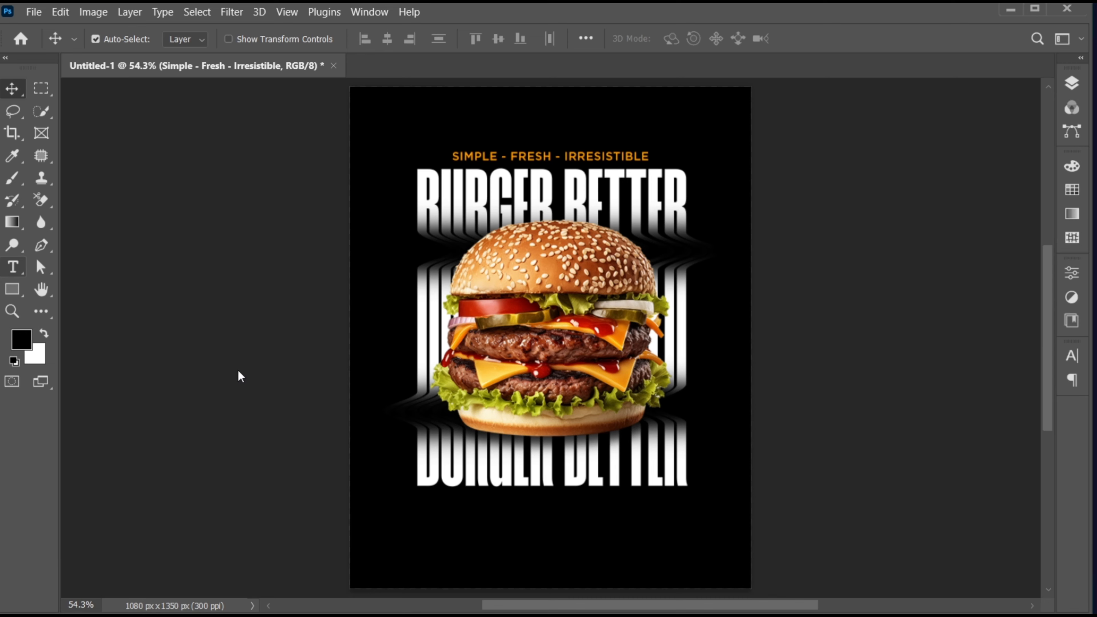
# Create a paragraph text box below the title and paste the copied description starting "Experience the art of a perfect bite".
pyautogui.press('t')
pyautogui.moveTo(441, 506); pyautogui.dragTo(675, 546)
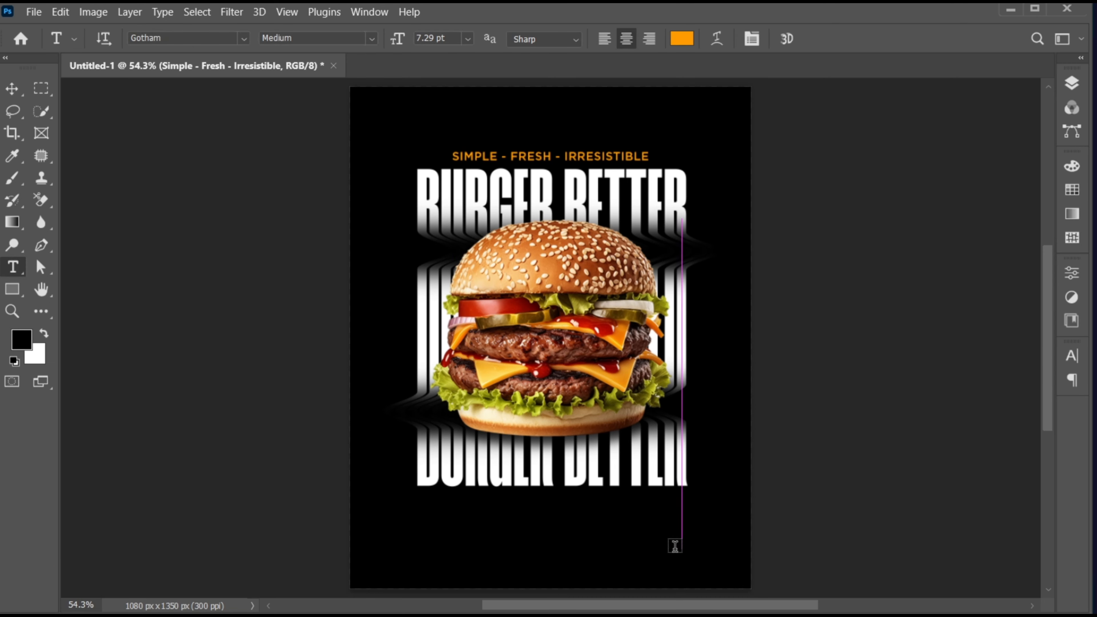
pyautogui.hotkey('ctrl', 'v')
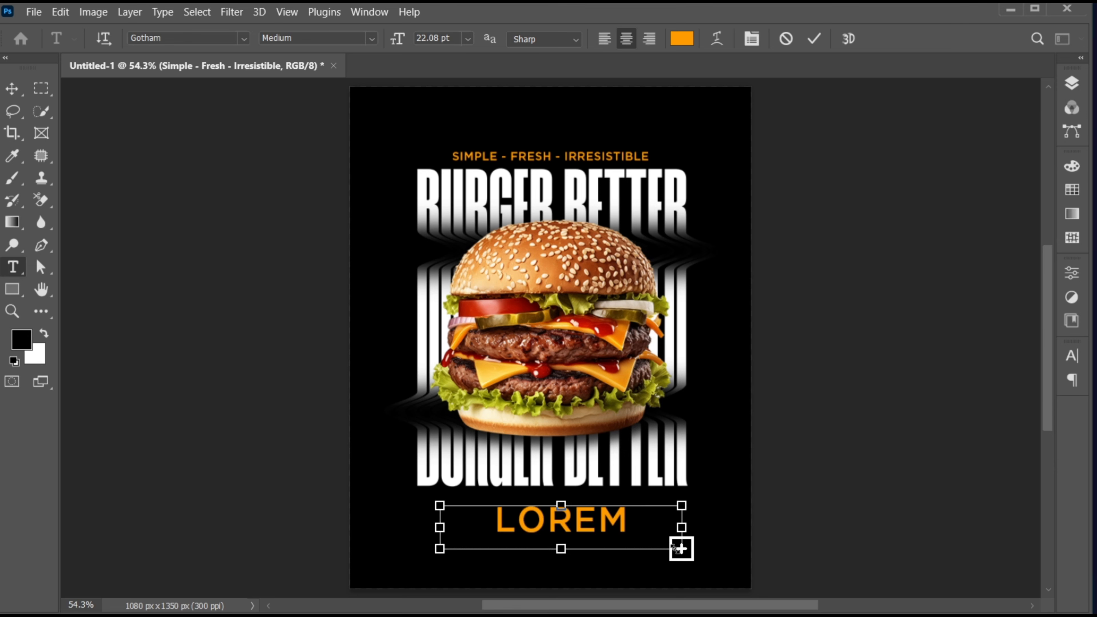
# Set the whole description paragraph to 3 pt size and tracking 4.
pyautogui.hotkey('ctrl', 'a')
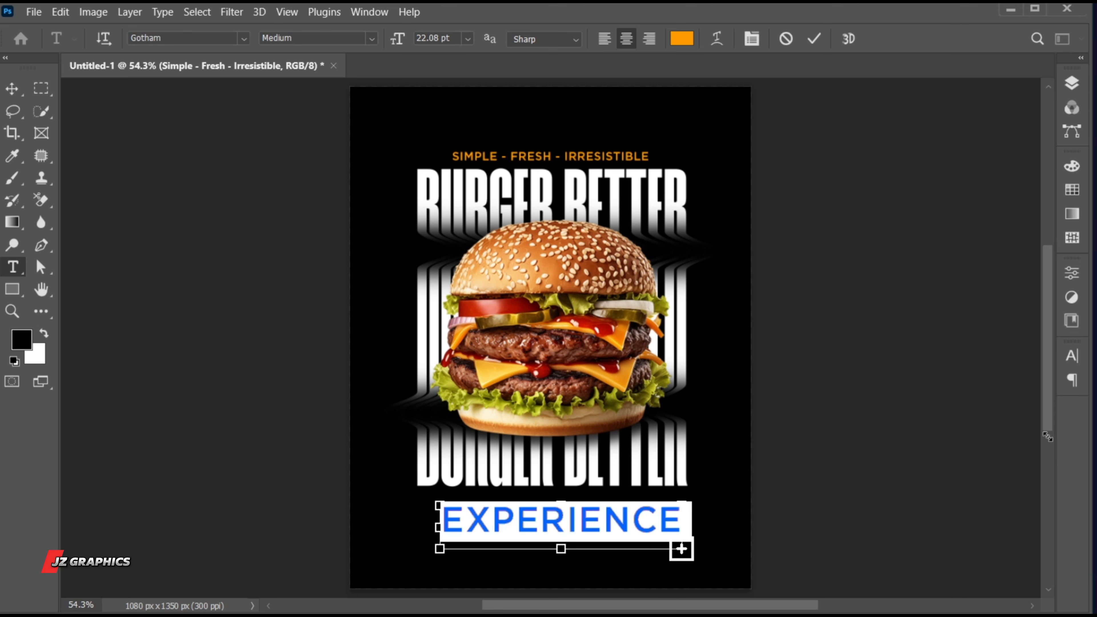
pyautogui.click(1066, 362)
pyautogui.click(874, 406)
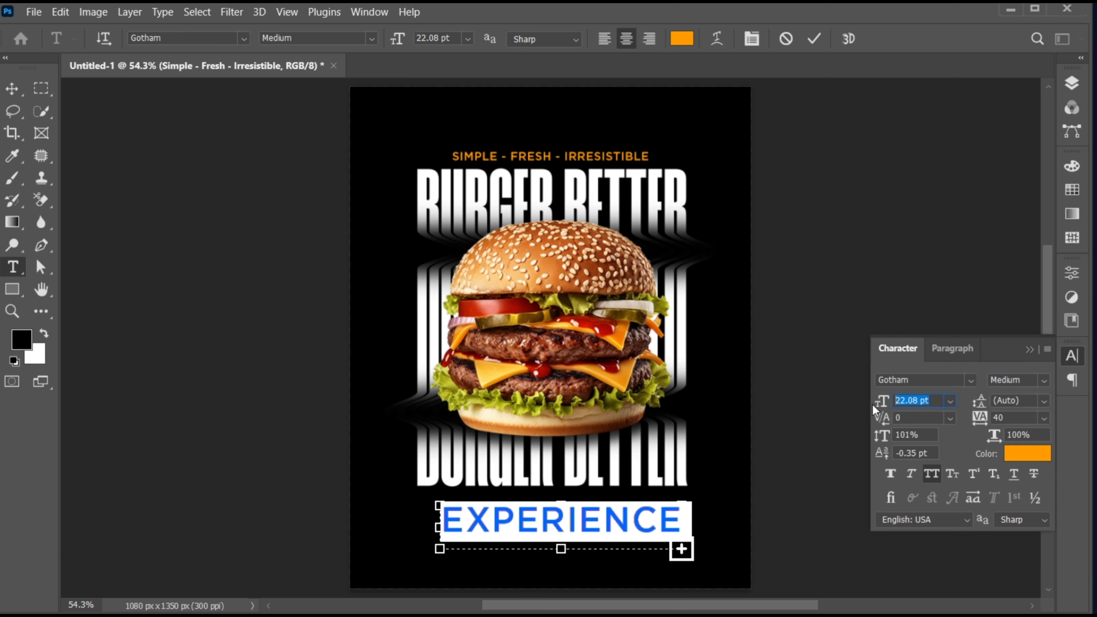
pyautogui.click(999, 417)
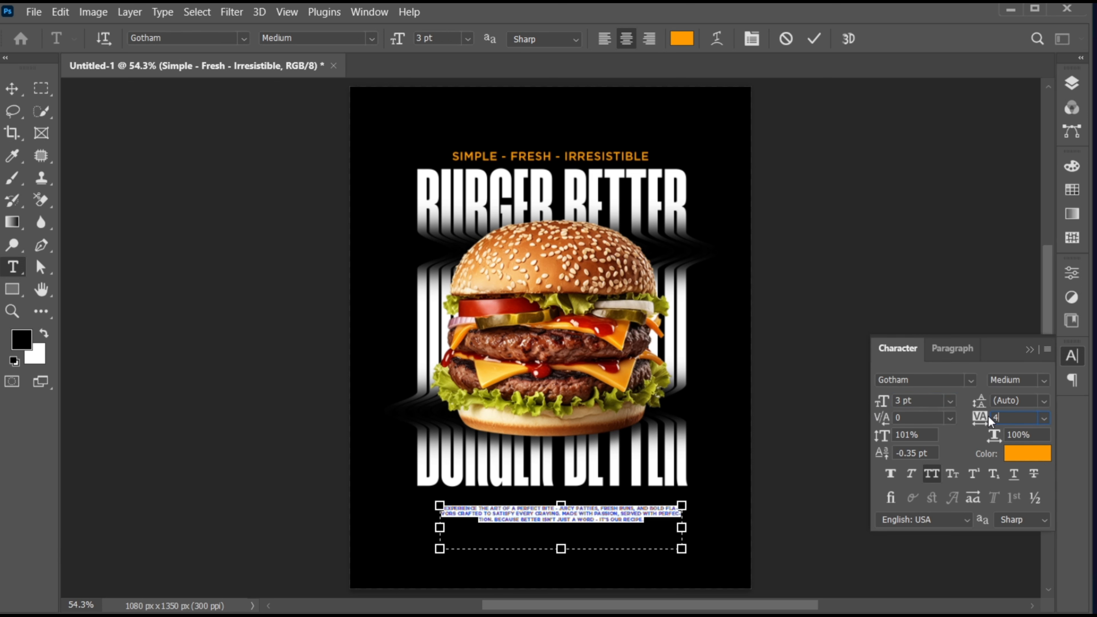
pyautogui.press('Return')
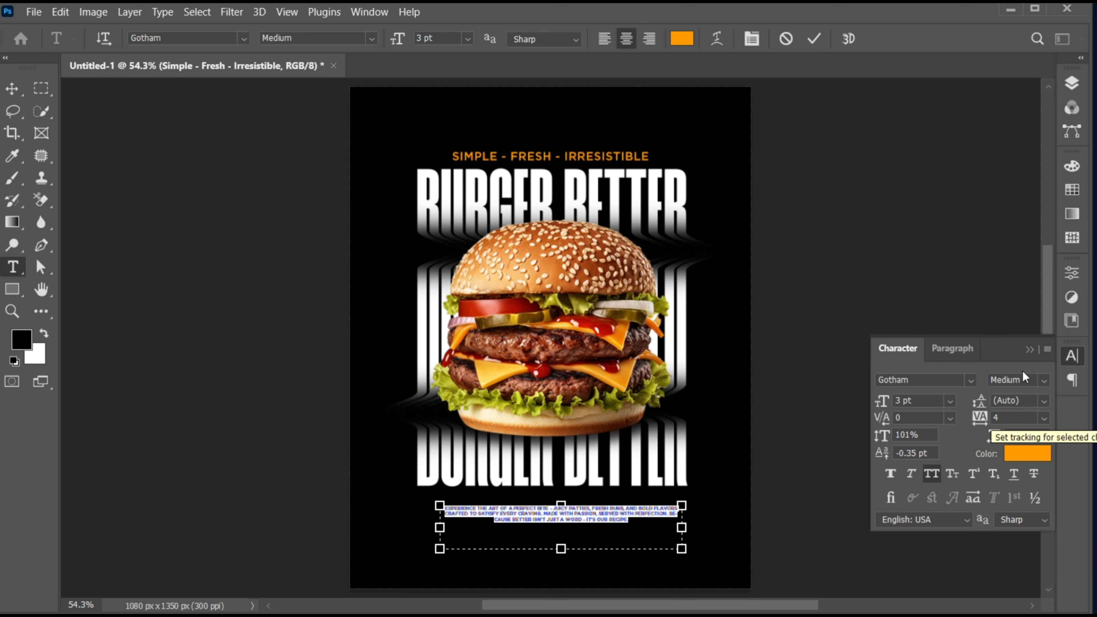
# Recolour the description paragraph to a lighter tint of the orange.
pyautogui.click(1031, 453)
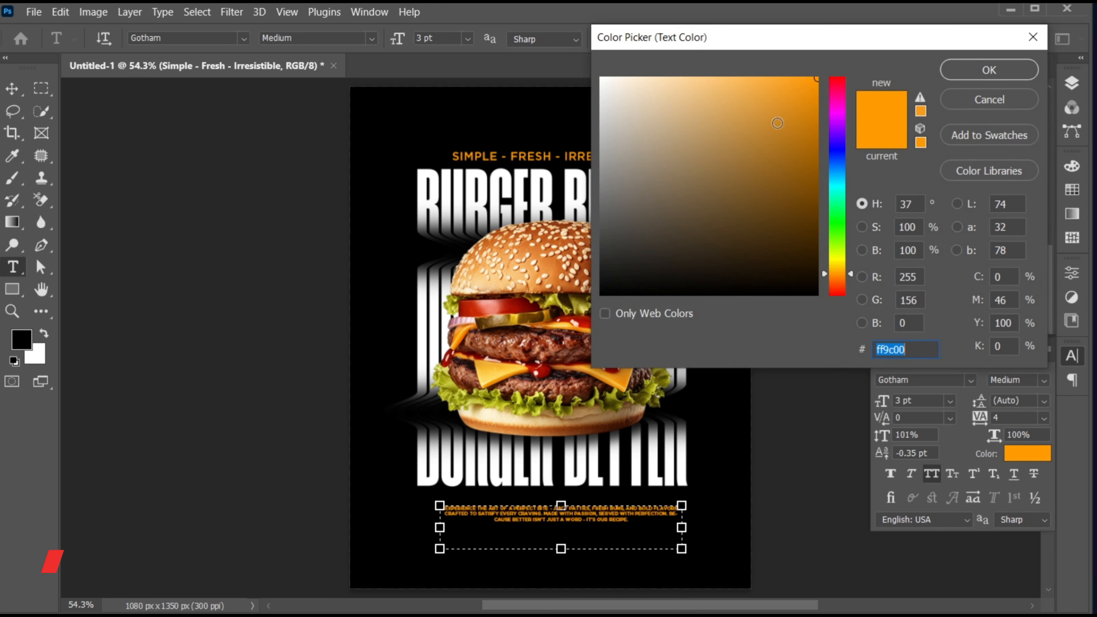
pyautogui.moveTo(767, 82); pyautogui.dragTo(741, 77)
pyautogui.click(977, 70)
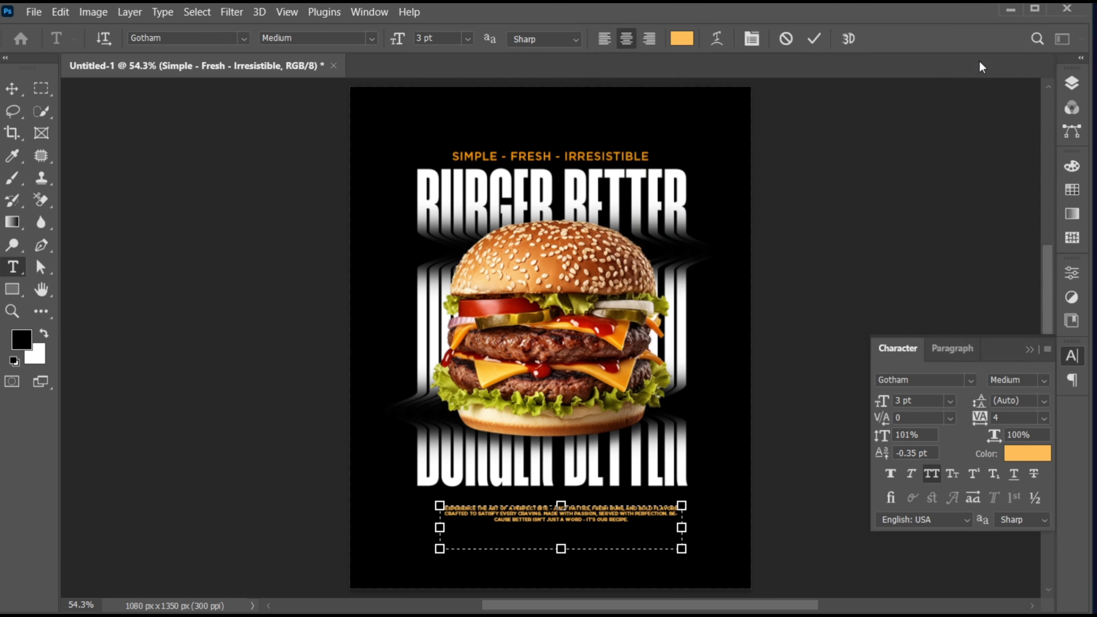
pyautogui.click(814, 39)
# Centre the description horizontally on the canvas and nudge it up close beneath the title.
pyautogui.press('v')
pyautogui.hotkey('ctrl', 'a')
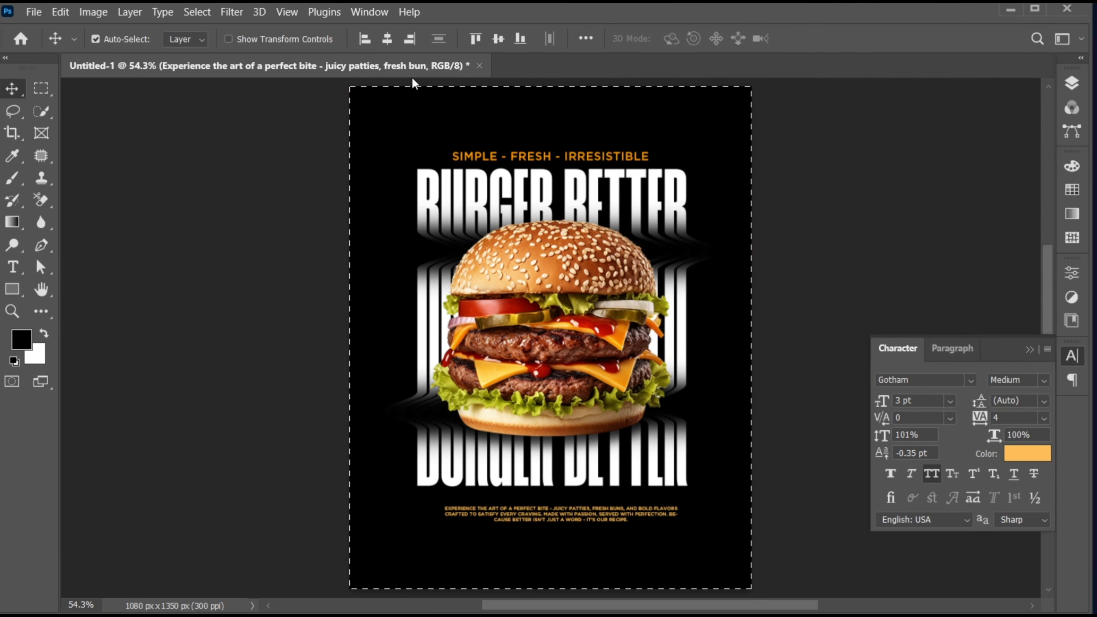
pyautogui.click(387, 39)
pyautogui.hotkey('ctrl', 'd')
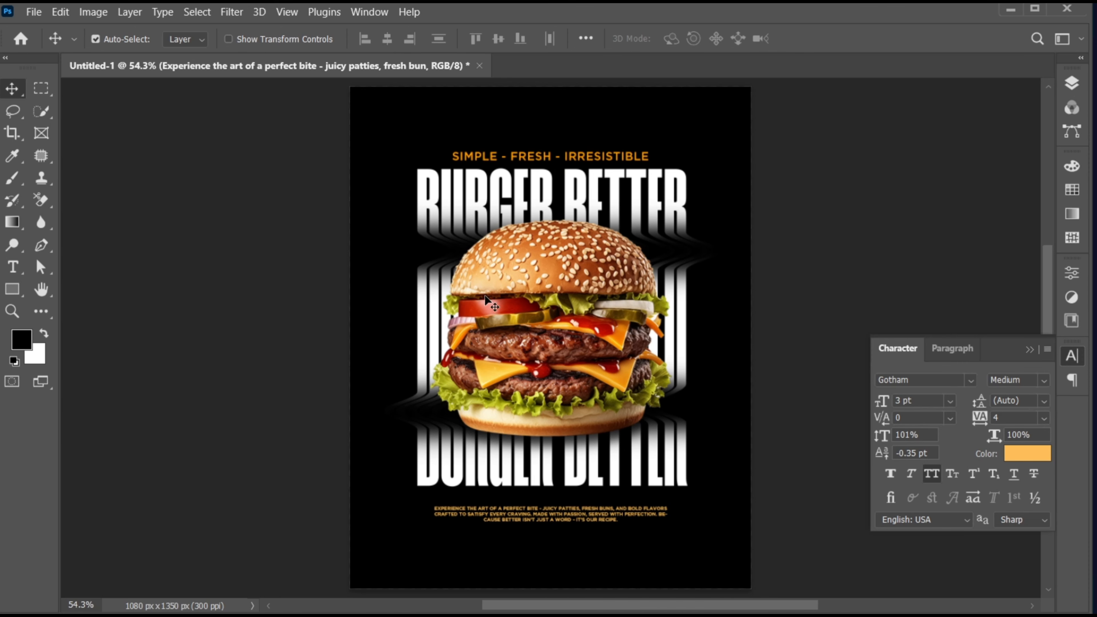
pyautogui.press('Up')
pyautogui.press('Up')
pyautogui.press('Up')
pyautogui.press('Up')
pyautogui.press('Up')
pyautogui.press('Up')
pyautogui.press('Up')
pyautogui.press('Up')
pyautogui.press('Up')
pyautogui.press('Up')
pyautogui.press('Up')
pyautogui.press('Up')
pyautogui.press('Up')
pyautogui.press('Up')
pyautogui.press('Up')
pyautogui.press('Up')
pyautogui.press('Up')
pyautogui.press('Up')
pyautogui.press('Up')
pyautogui.press('Up')
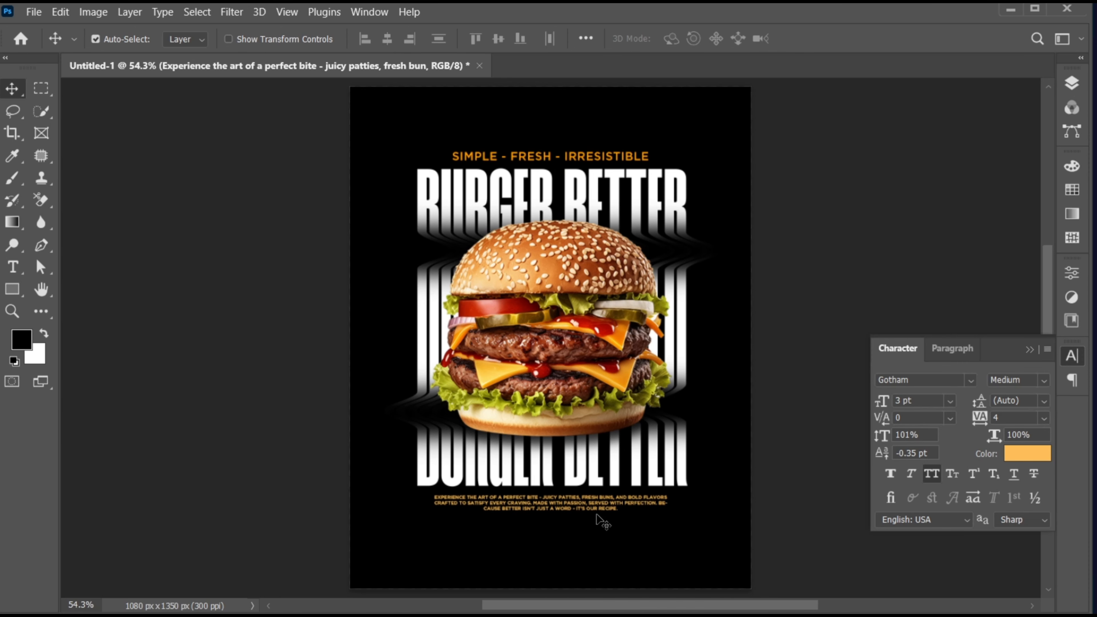
# Duplicate the tagline below the description and replace the copy's text with ORDER NOW.
pyautogui.moveTo(574, 157); pyautogui.dragTo(578, 538)
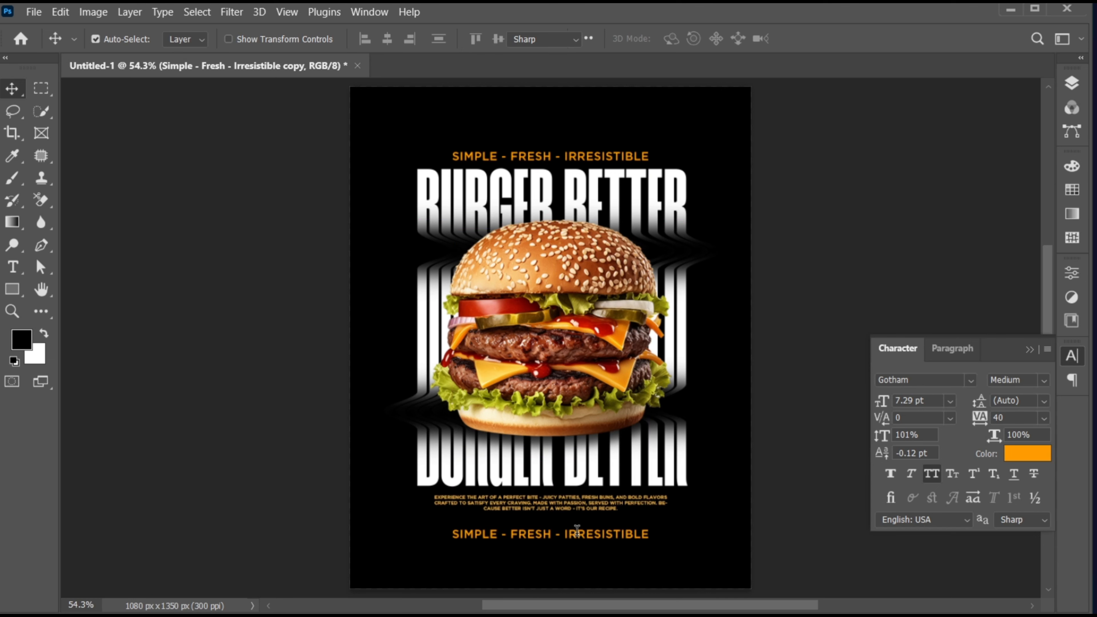
pyautogui.doubleClick(576, 533)
pyautogui.write('ORDER NOE')
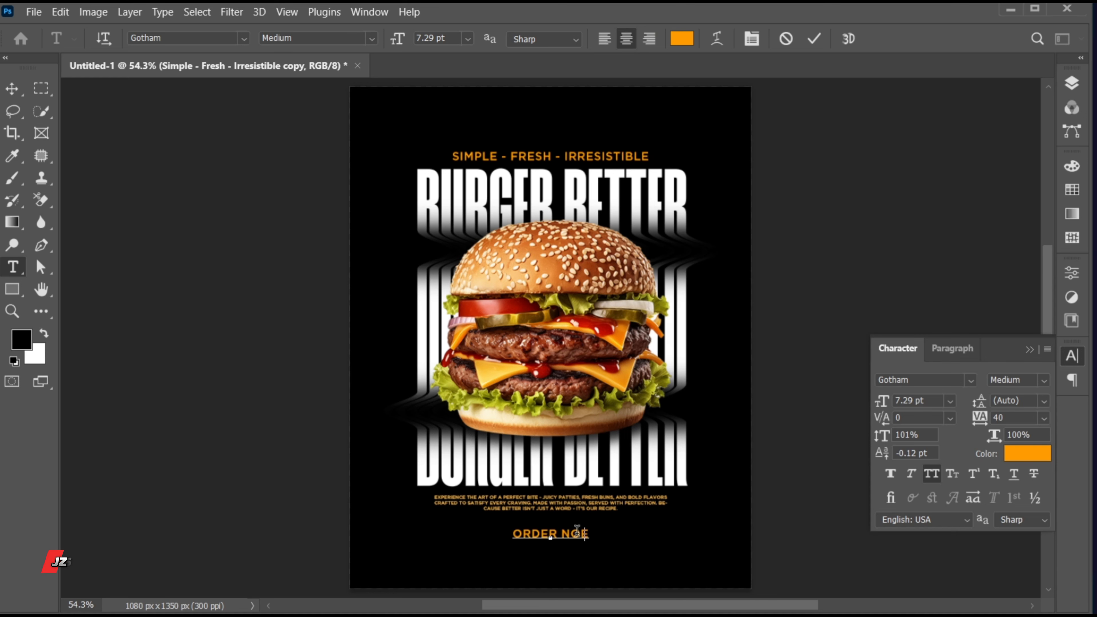
pyautogui.press('BackSpace')
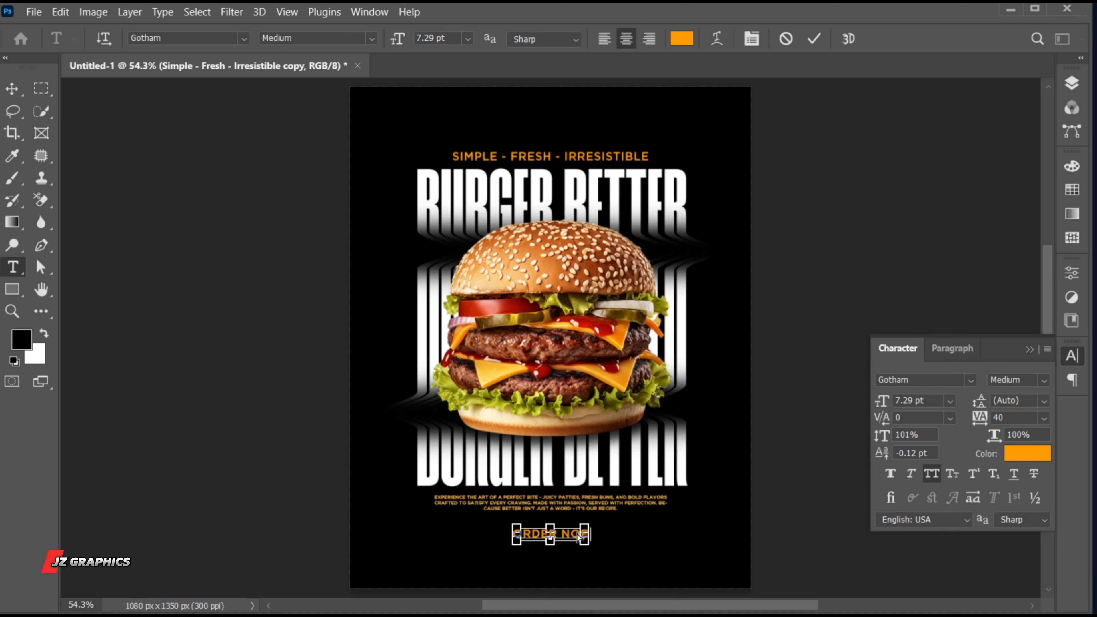
pyautogui.write('W')
# Change the ORDER NOW text's font style to Gotham Bold.
pyautogui.hotkey('ctrl', 'a')
pyautogui.click(1040, 379)
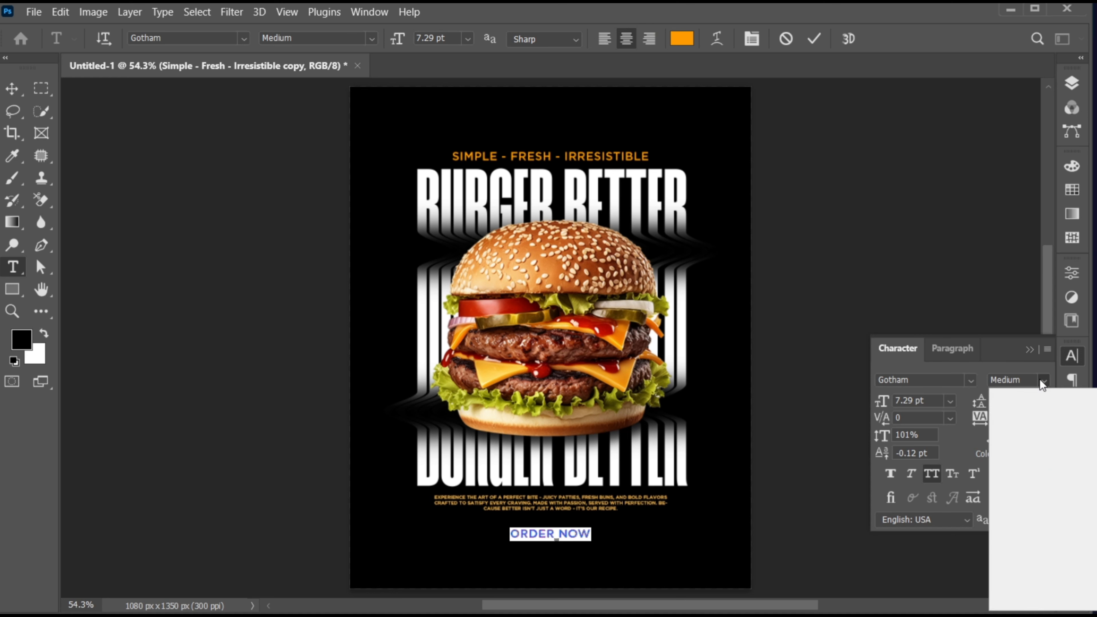
pyautogui.click(1038, 507)
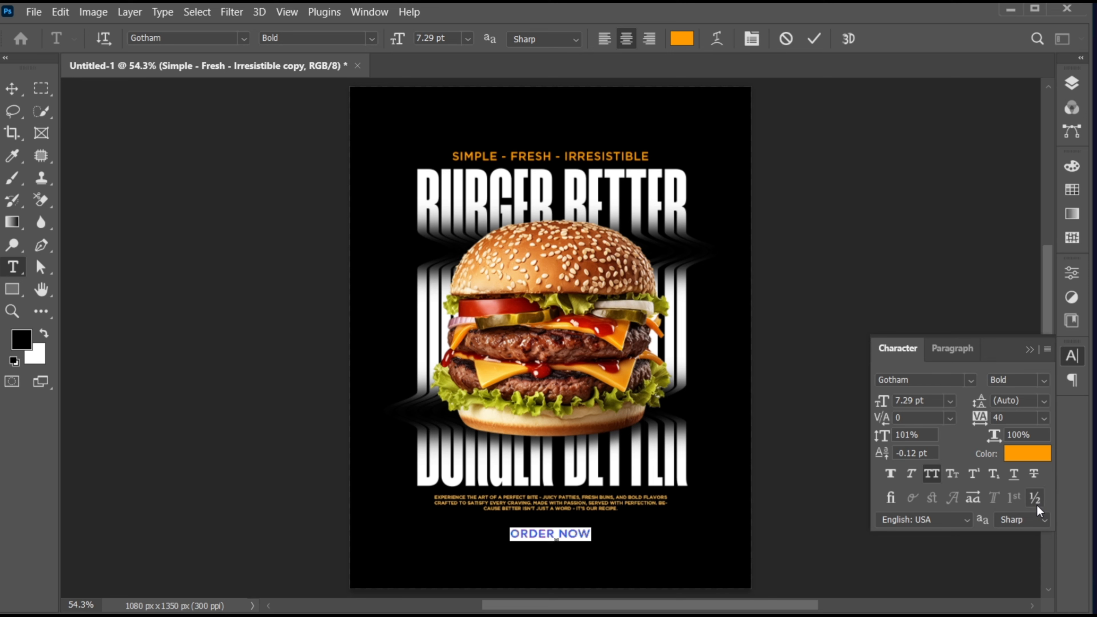
pyautogui.click(1028, 350)
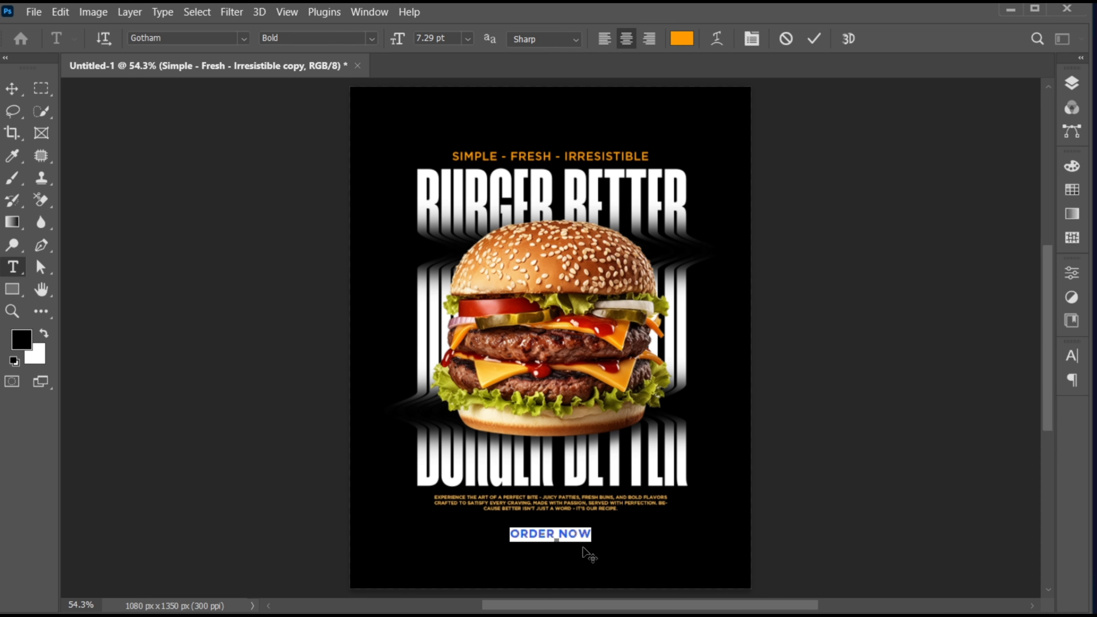
pyautogui.hotkey('ctrl', 'Return')
# Enlarge the ORDER NOW text slightly about its centre, keeping it centred below the description.
pyautogui.moveTo(583, 546); pyautogui.dragTo(675, 548)
pyautogui.moveTo(573, 509); pyautogui.dragTo(618, 510)
pyautogui.hotkey('ctrl', 't')
pyautogui.press('Return')
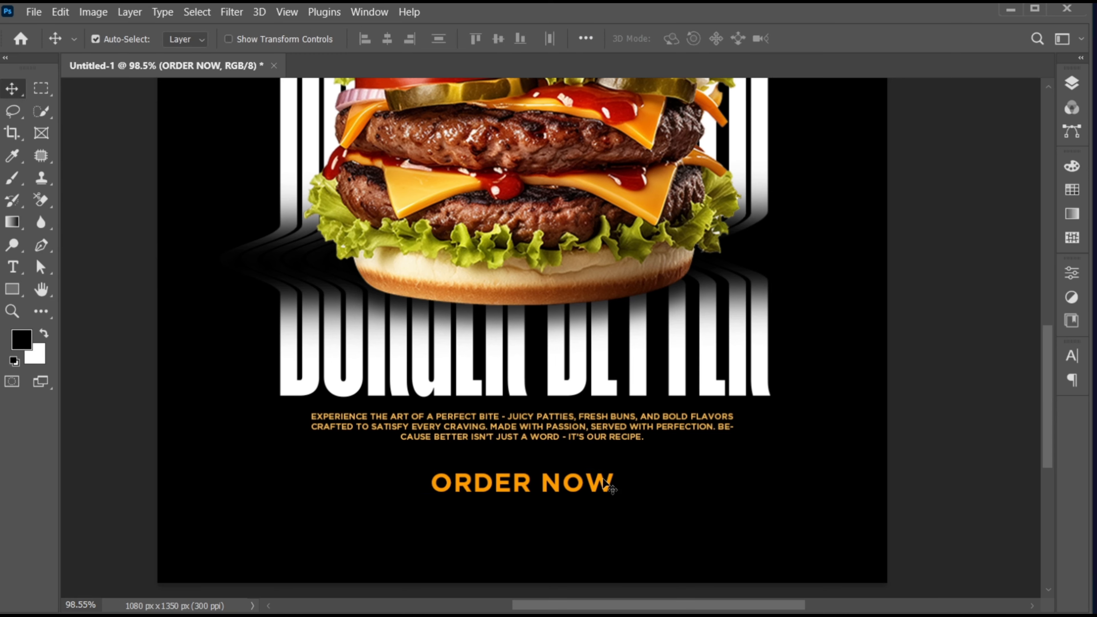
# Draw a rectangle about 328 by 77 px around the ORDER NOW text, stacked directly above the tagline layer.
pyautogui.click(1072, 83)
pyautogui.click(972, 250)
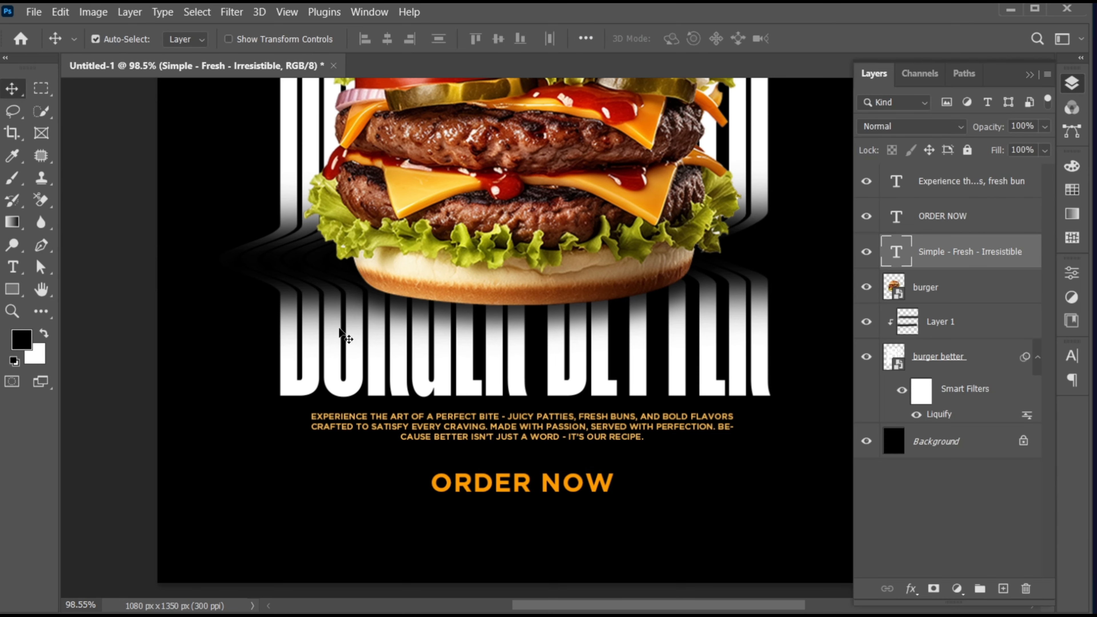
pyautogui.click(12, 288)
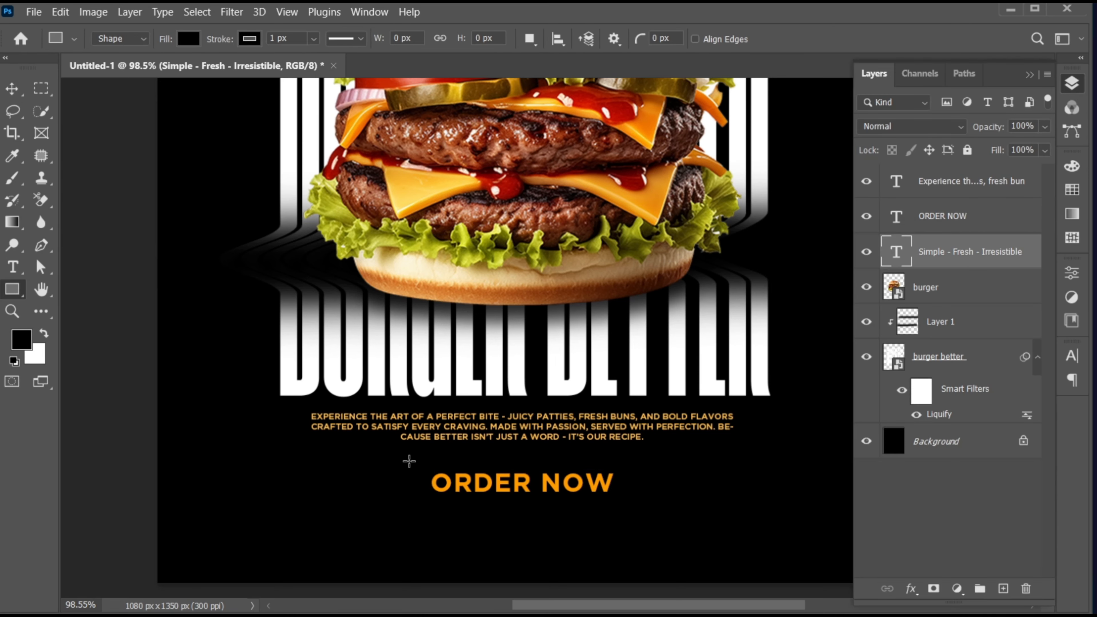
pyautogui.moveTo(408, 455); pyautogui.dragTo(633, 511)
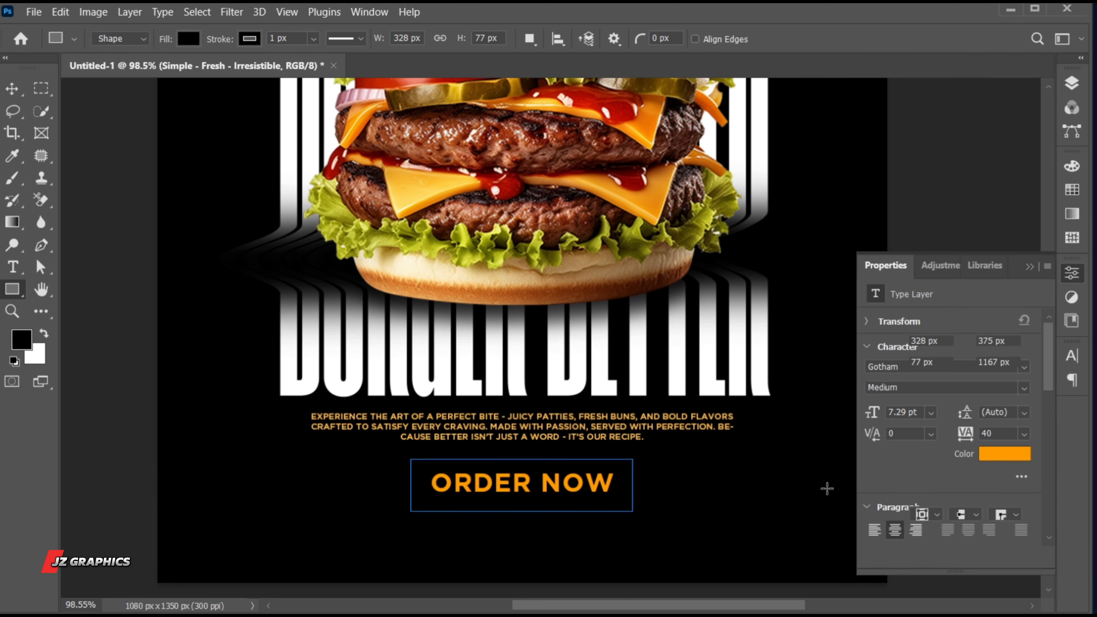
# Remove the rectangle's fill and give it an orange stroke 3 px wide.
pyautogui.click(921, 447)
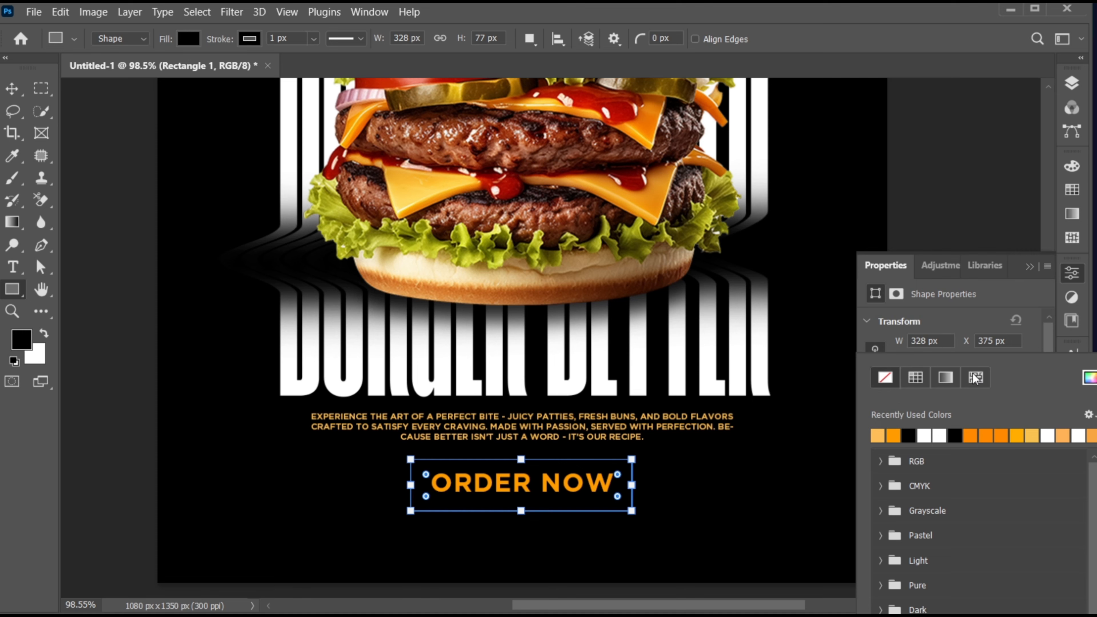
pyautogui.click(885, 377)
pyautogui.click(922, 469)
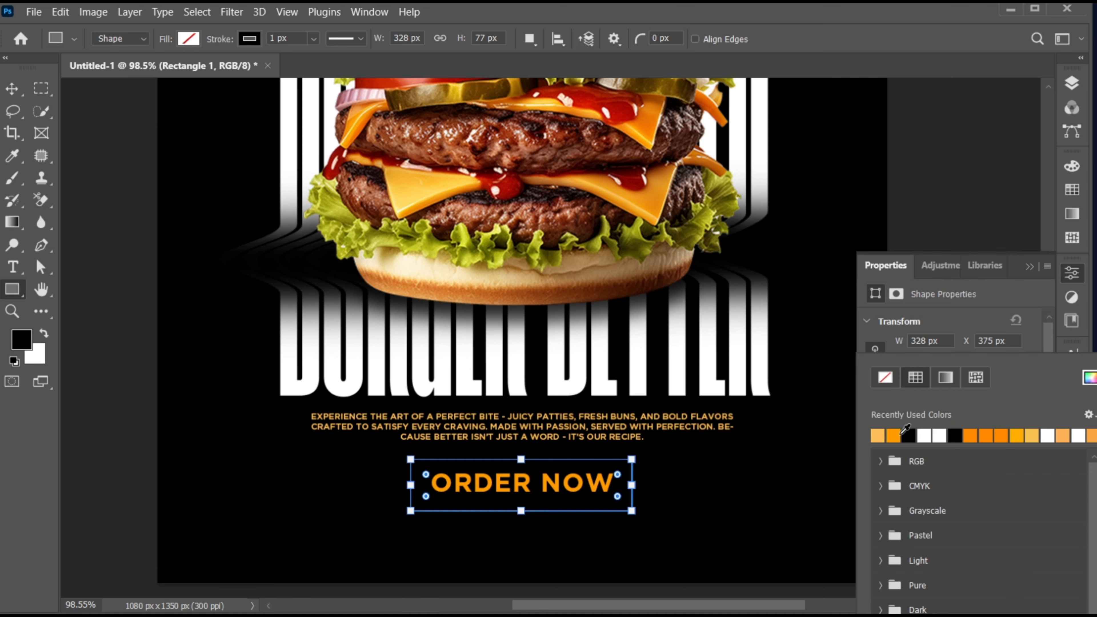
pyautogui.click(893, 435)
pyautogui.click(1033, 288)
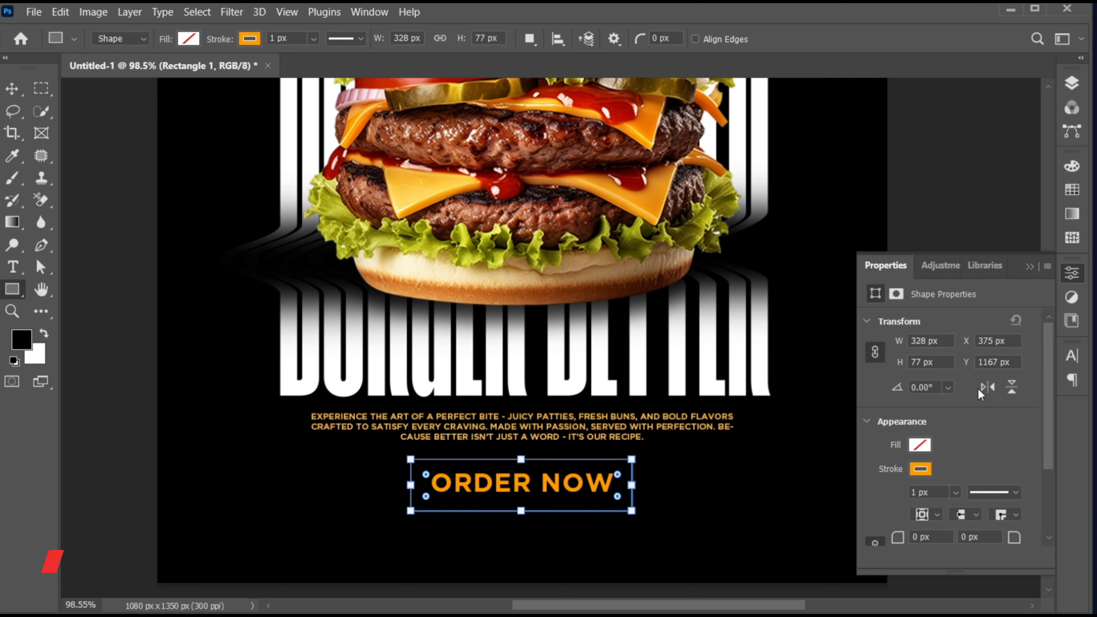
pyautogui.click(935, 493)
pyautogui.press('Up')
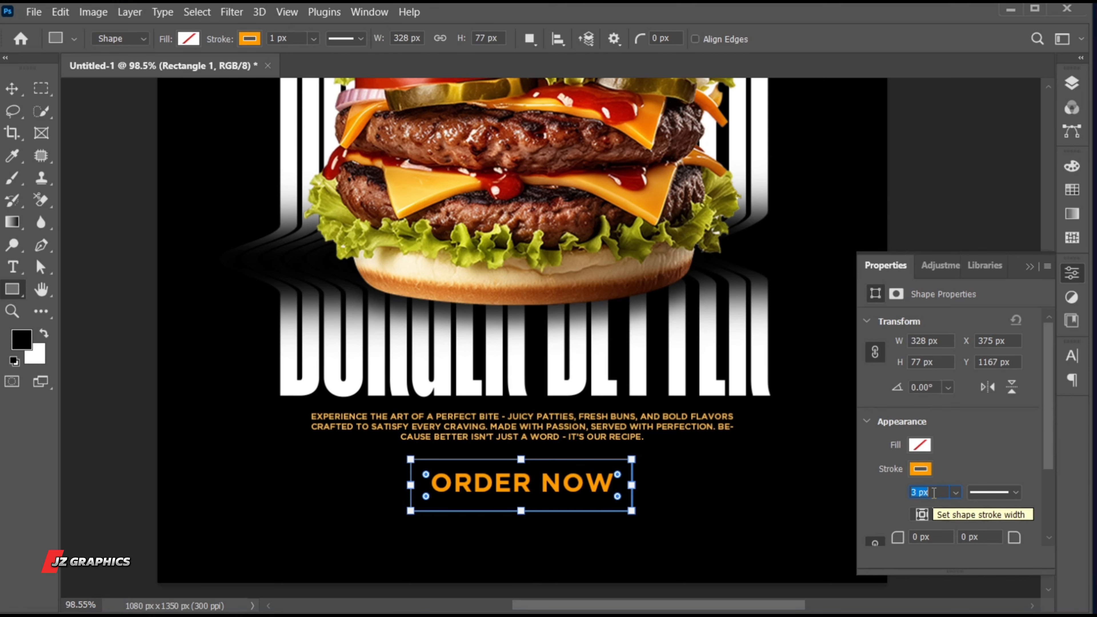
pyautogui.press('Return')
# Round all four corners of the rectangle to 38.5 px to form a pill-shaped button outline.
pyautogui.scroll(-2, 923, 497)
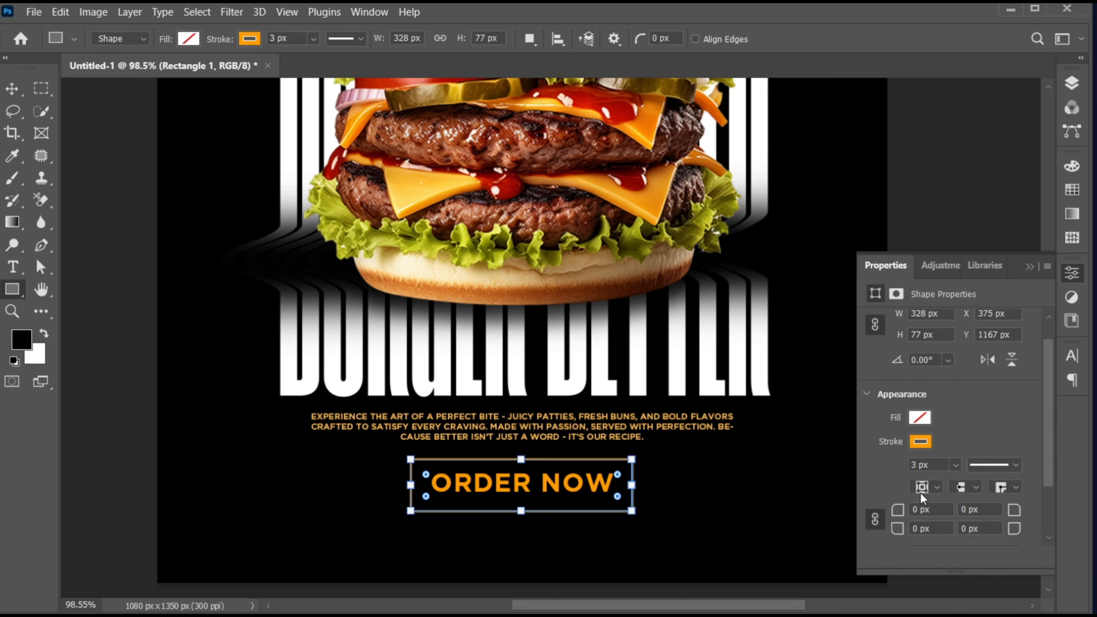
pyautogui.click(967, 512)
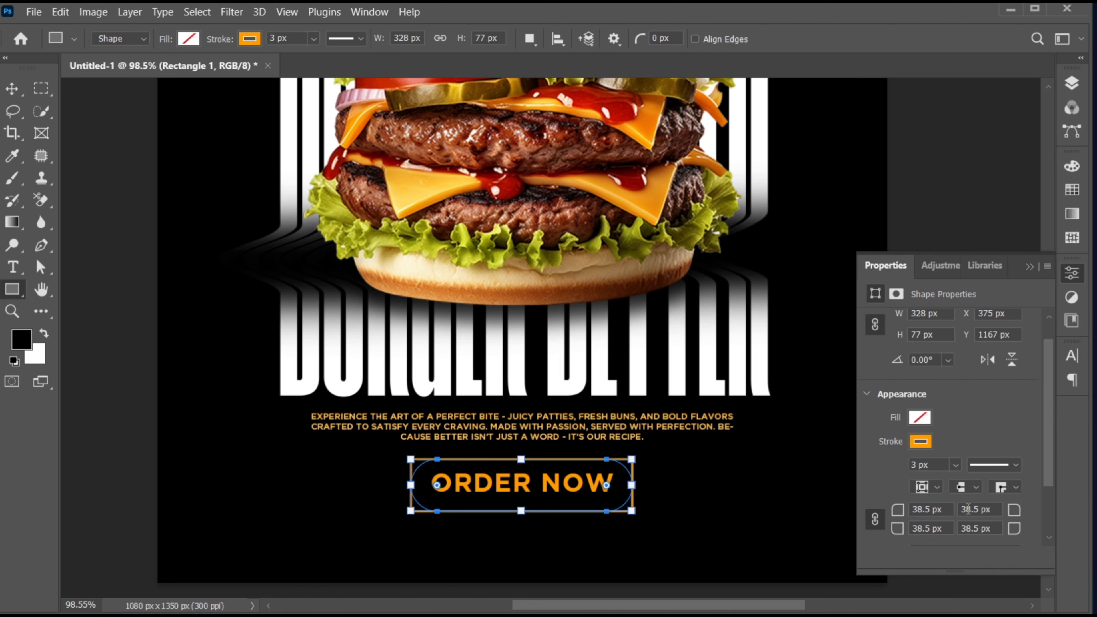
pyautogui.click(1029, 267)
pyautogui.press('v')
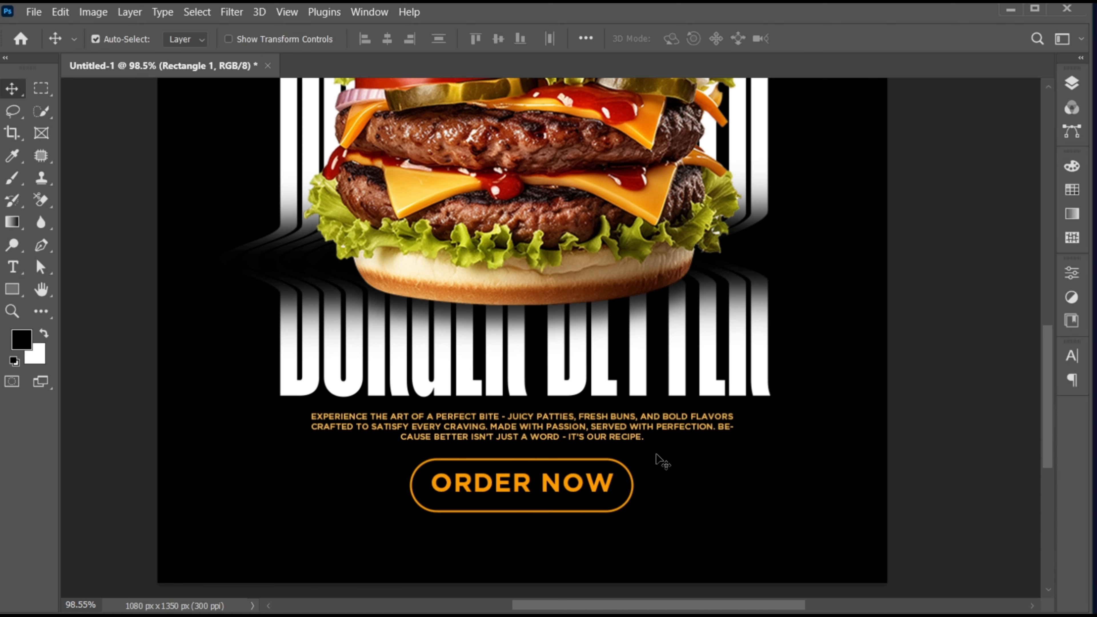
# Nudge the button outline up slightly around the ORDER NOW text and align both layers on their horizontal centres.
pyautogui.press('Up')
pyautogui.press('Up')
pyautogui.press('Up')
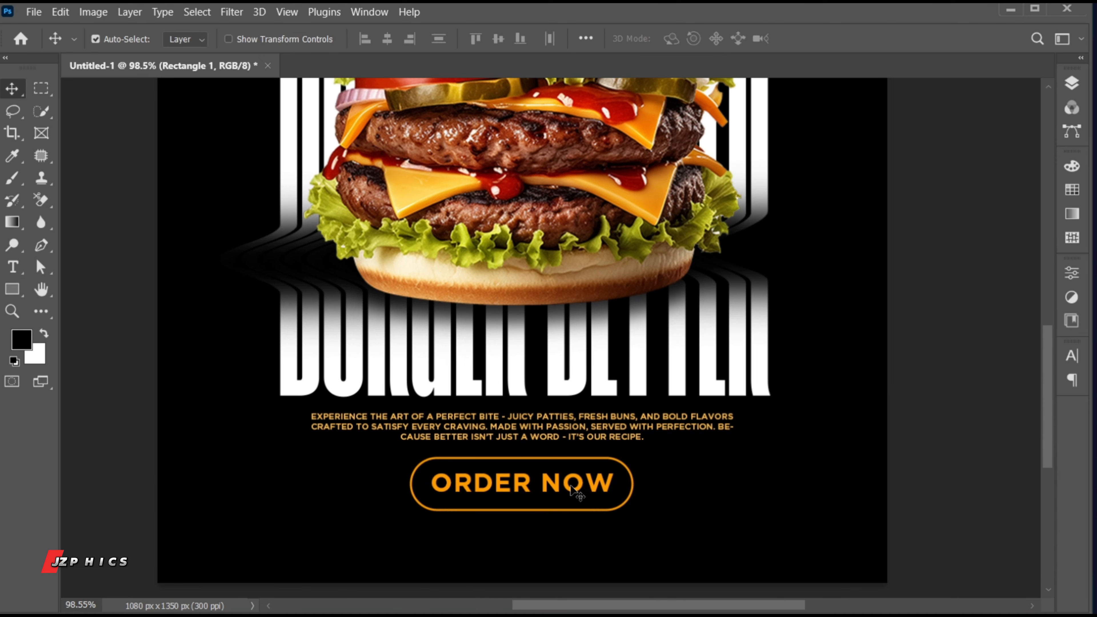
pyautogui.click(1072, 84)
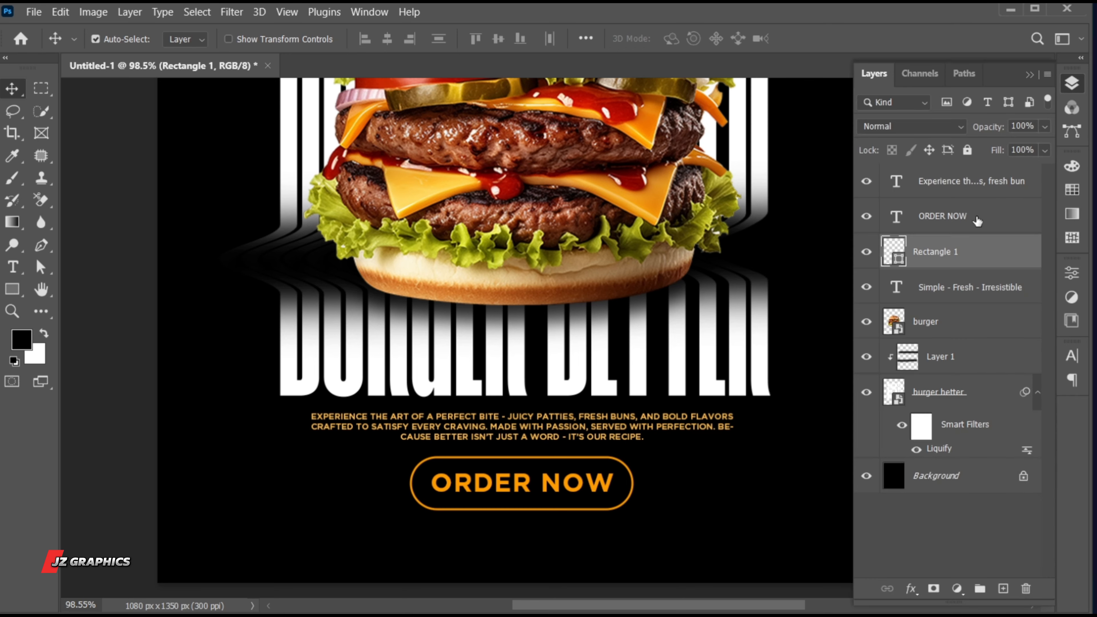
pyautogui.keyDown('ctrl'); pyautogui.click(972, 221); pyautogui.keyUp('ctrl')
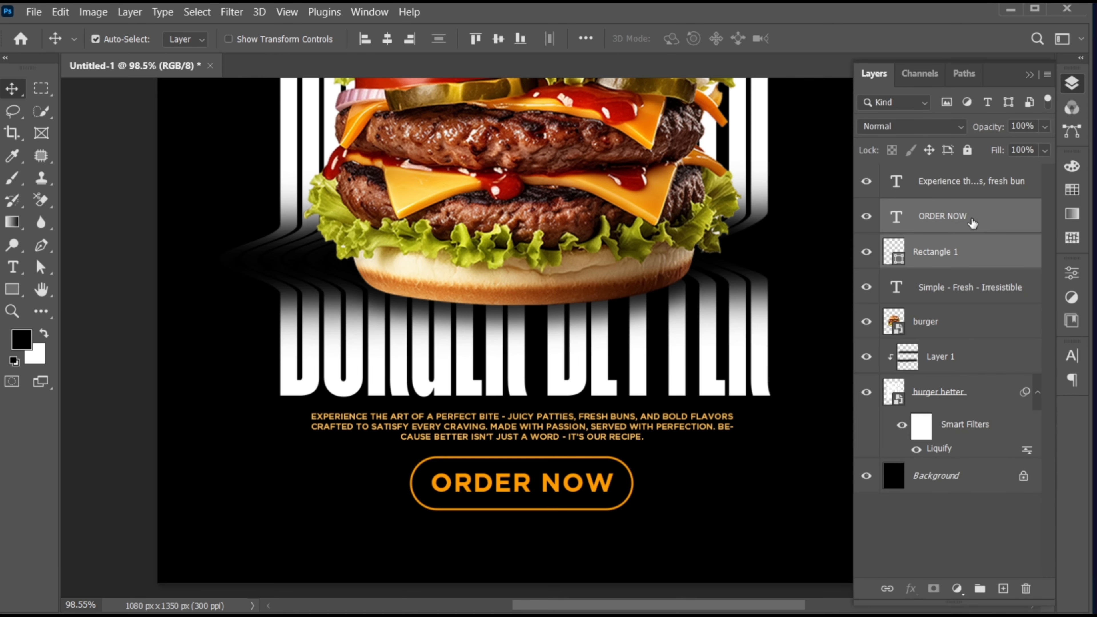
pyautogui.click(387, 40)
# Scale the ORDER NOW text and its outline down together and keep them centred slightly lower beneath the description.
pyautogui.hotkey('ctrl', '0')
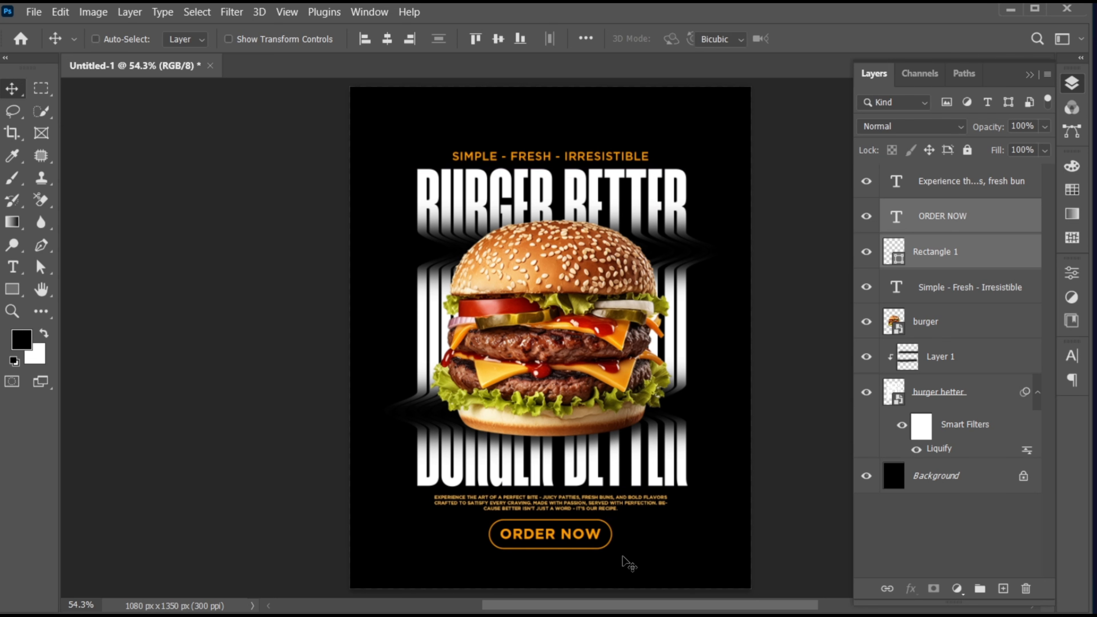
pyautogui.hotkey('ctrl', 't')
pyautogui.moveTo(617, 554); pyautogui.dragTo(553, 539)
pyautogui.press('Return')
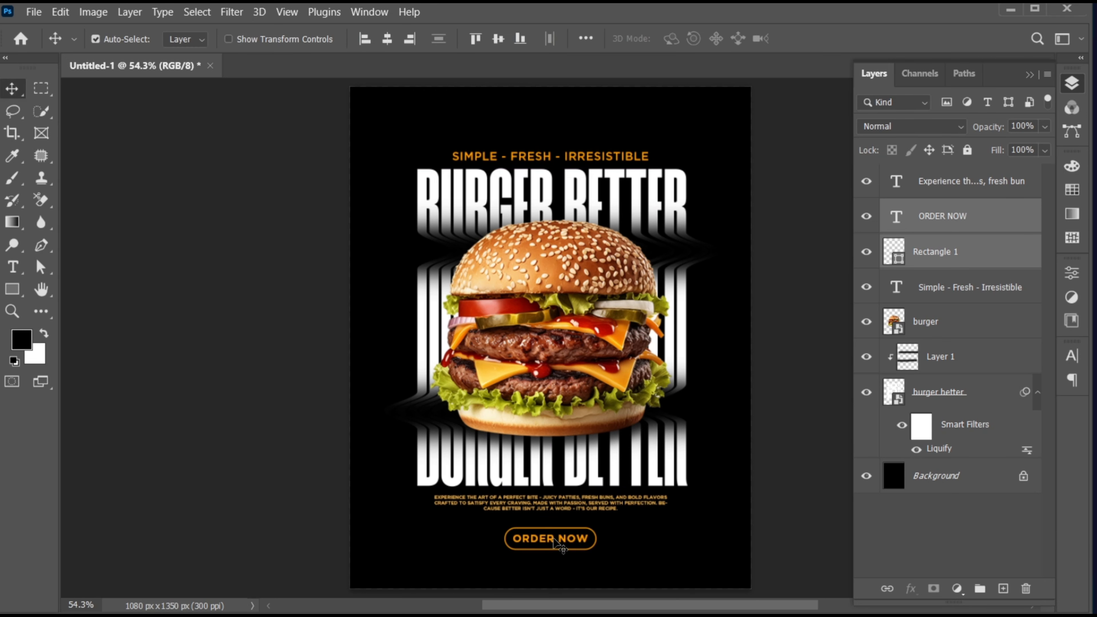
# Place label.png as an embedded image above the description layer, positioned beside the bun's upper left at about X 222, Y 517 px.
pyautogui.click(981, 221)
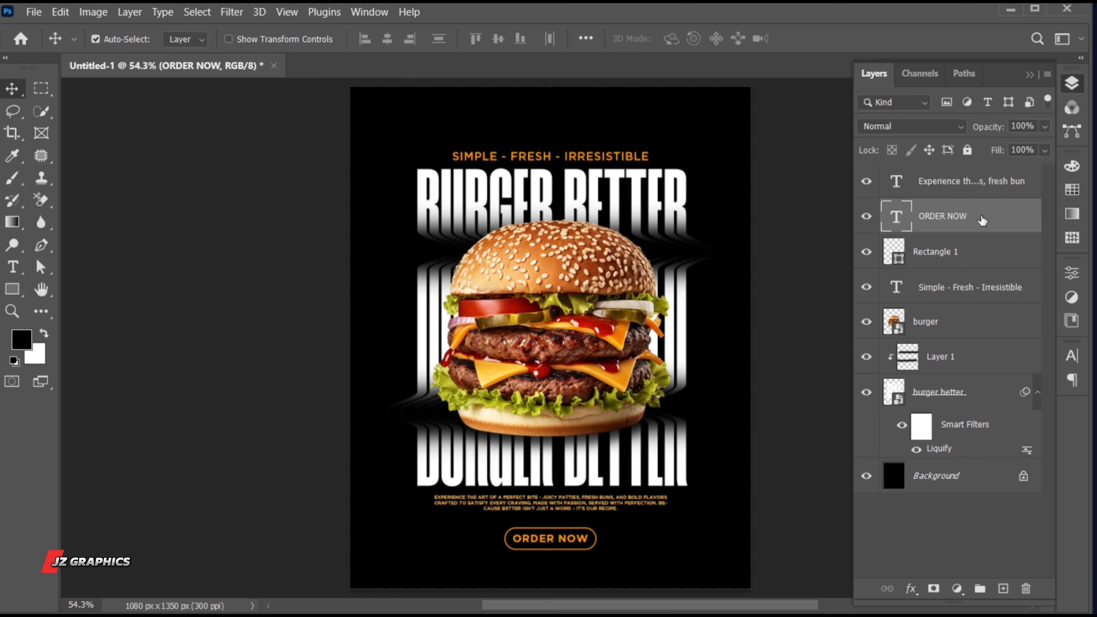
pyautogui.click(958, 185)
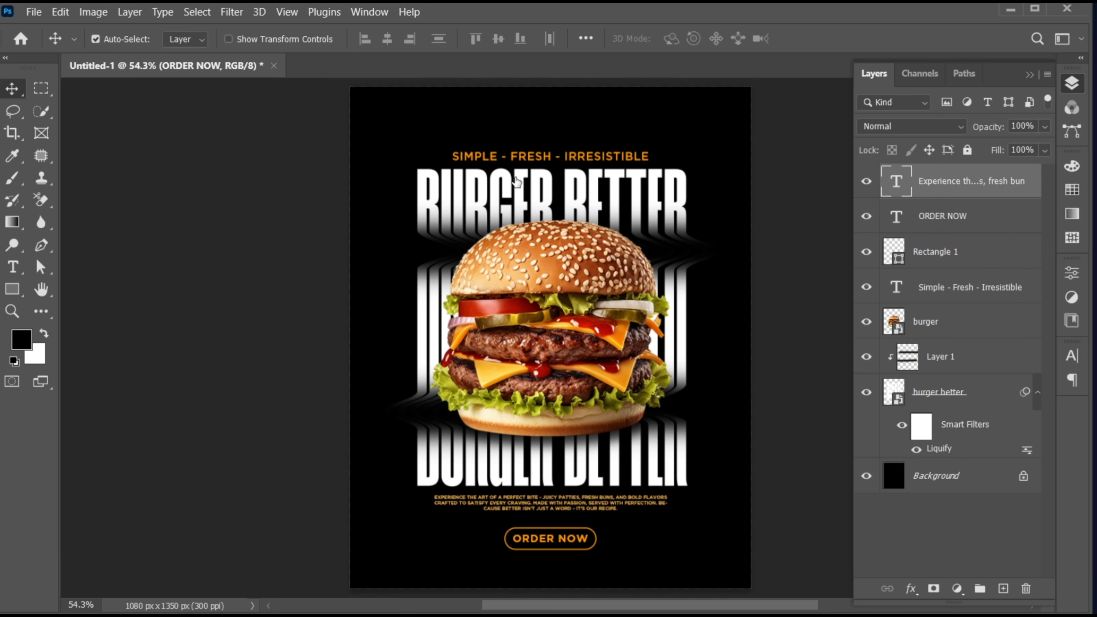
pyautogui.click(32, 16)
pyautogui.click(103, 333)
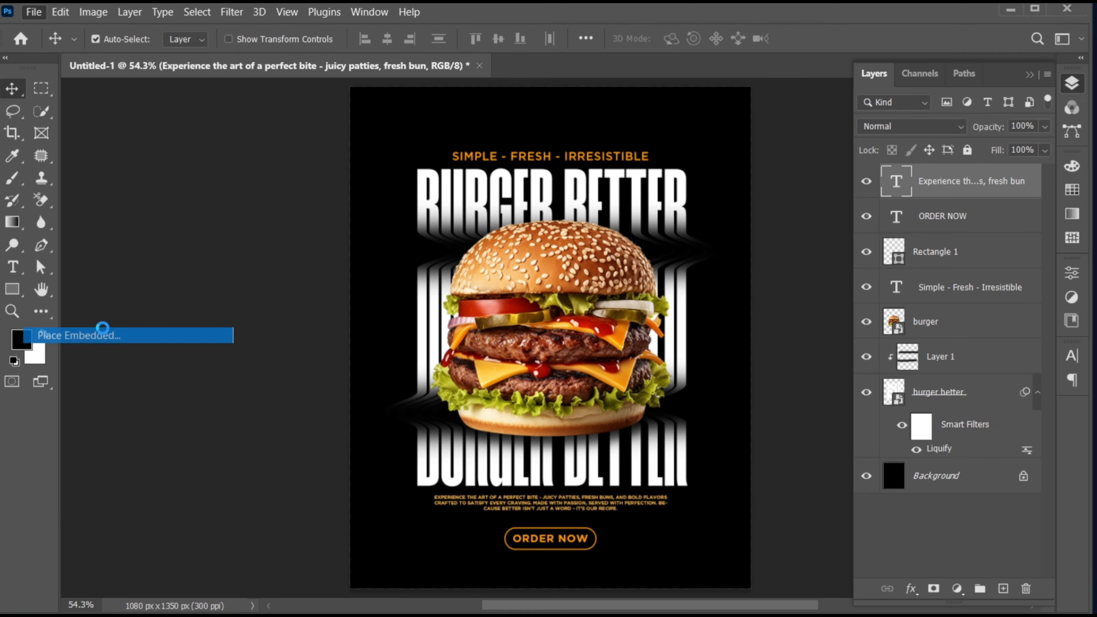
pyautogui.click(598, 134)
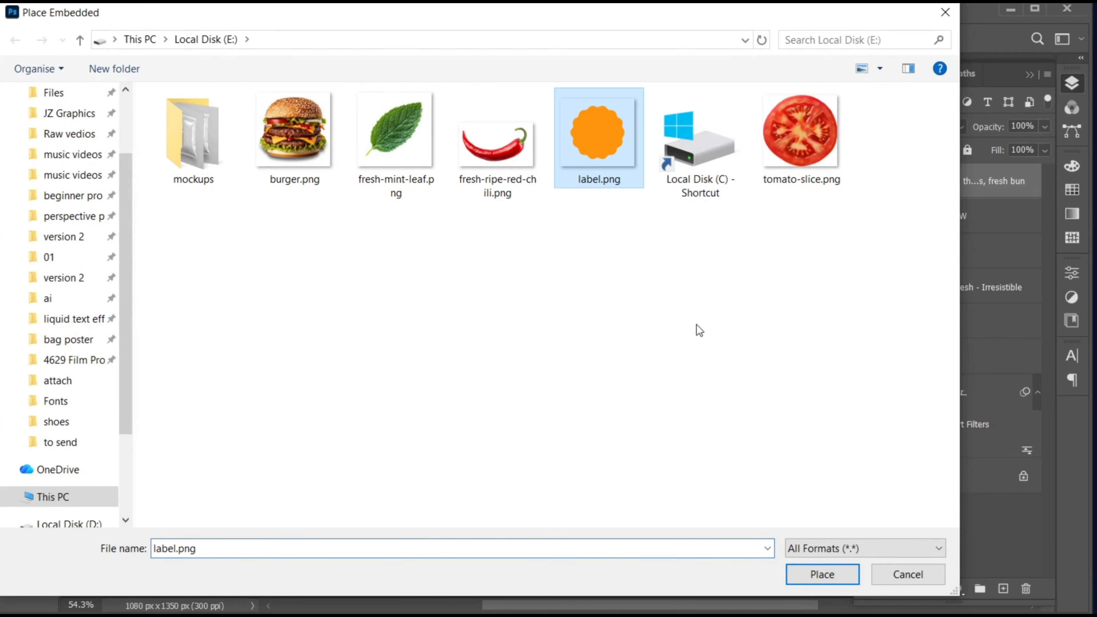
pyautogui.click(811, 581)
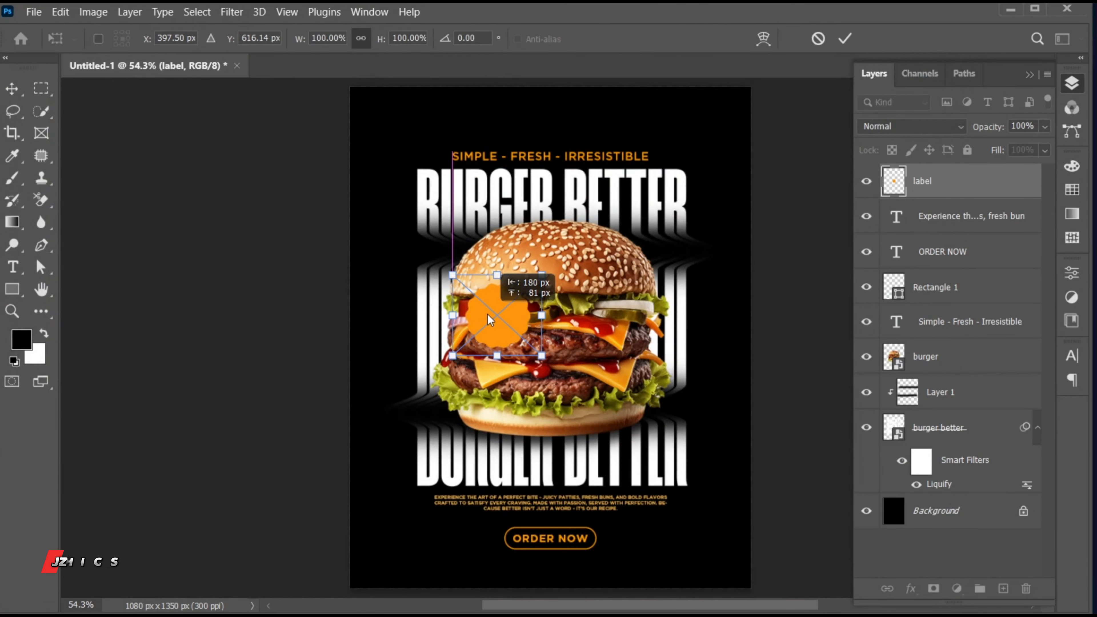
pyautogui.moveTo(489, 319); pyautogui.dragTo(439, 292)
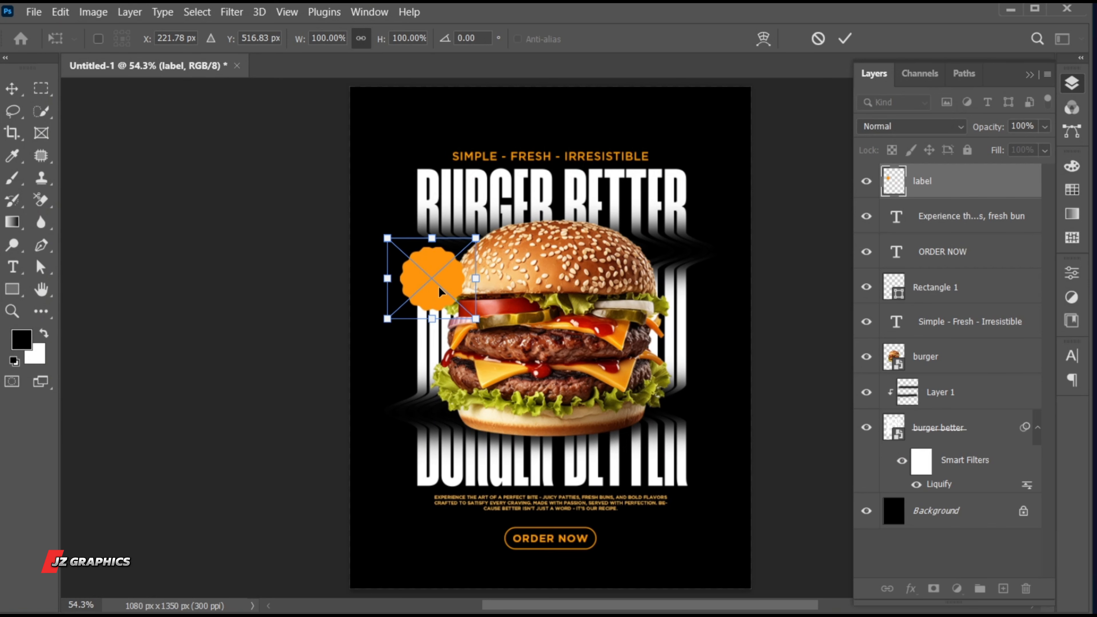
pyautogui.click(847, 38)
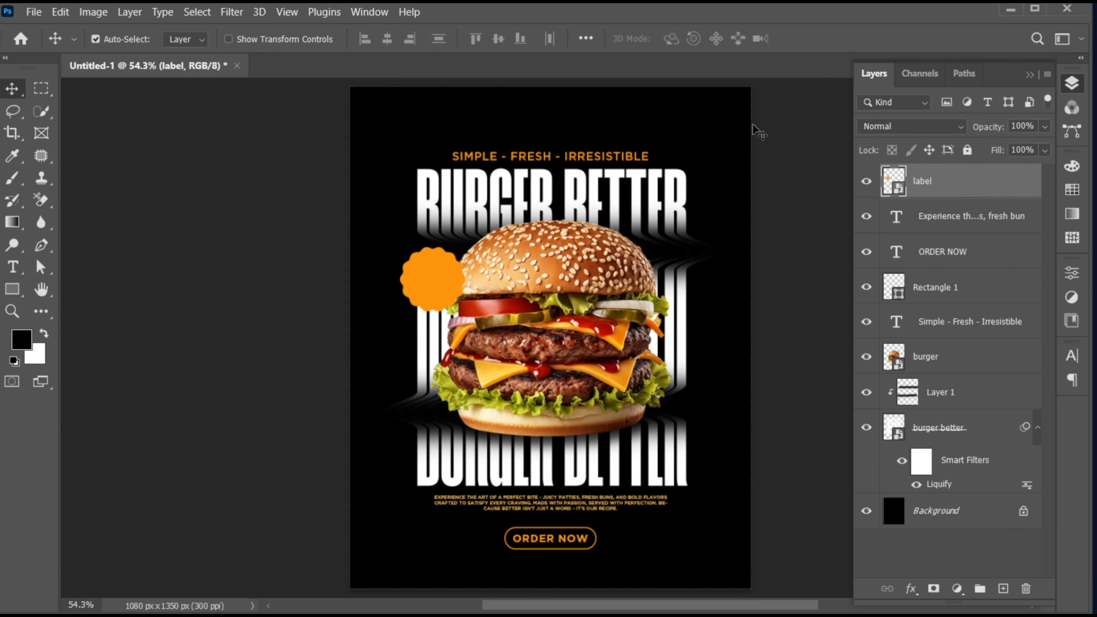
# Add a text layer reading SAVE on the orange label.
pyautogui.hotkey('ctrl', 'space')
pyautogui.moveTo(441, 286); pyautogui.dragTo(453, 319)
pyautogui.press('space')
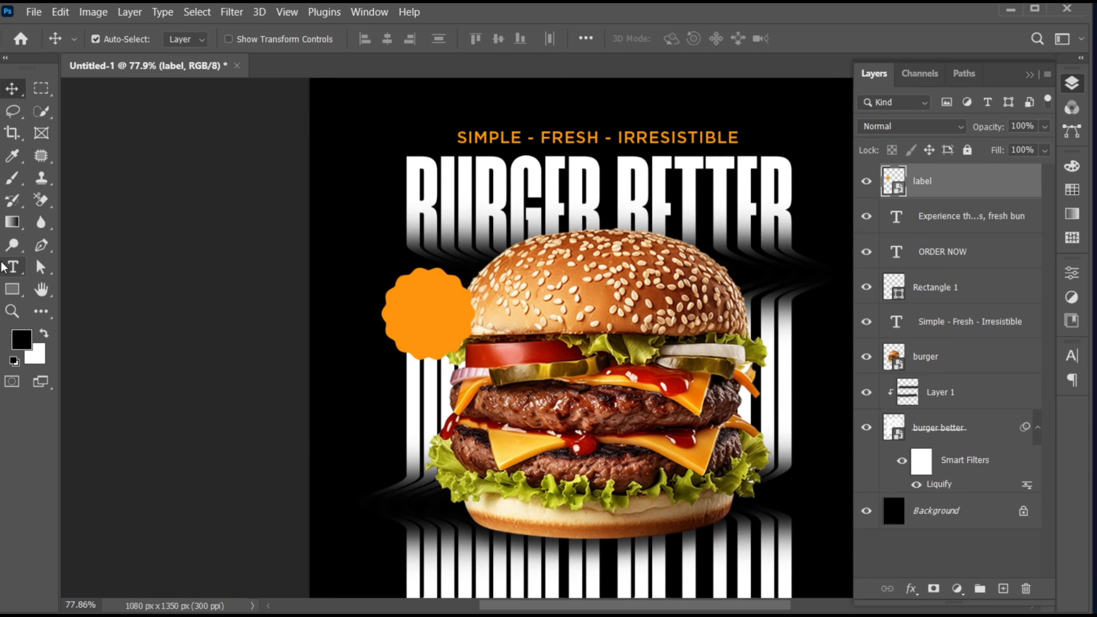
pyautogui.press('t')
pyautogui.click(416, 307)
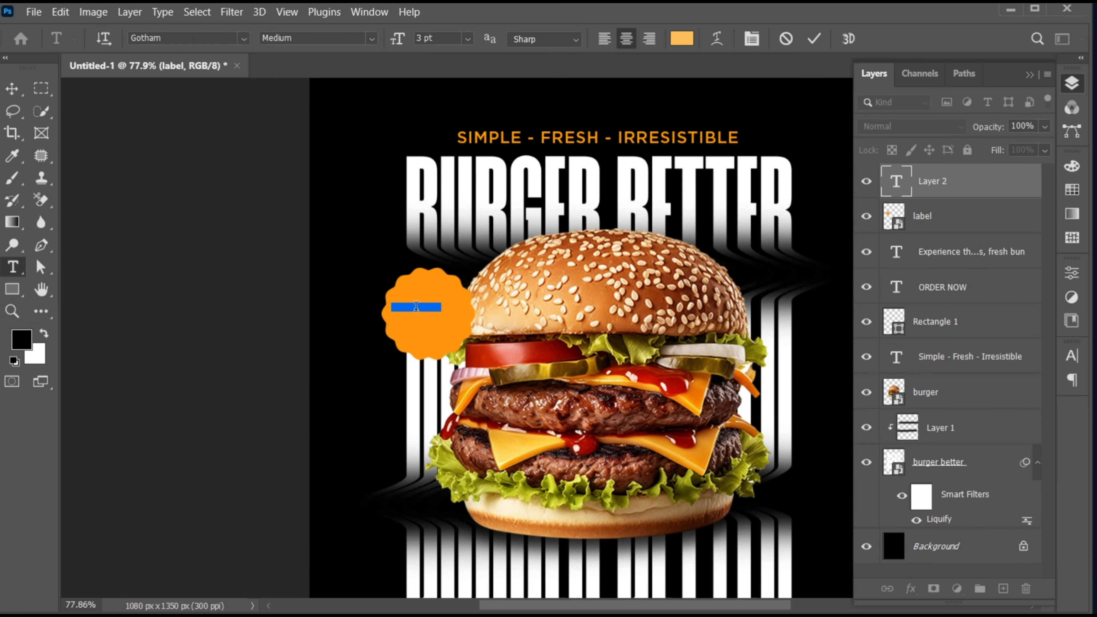
pyautogui.write('SAVE')
# Change the SAVE text to Gotham Bold and colour it black (#000000).
pyautogui.hotkey('ctrl', 'a')
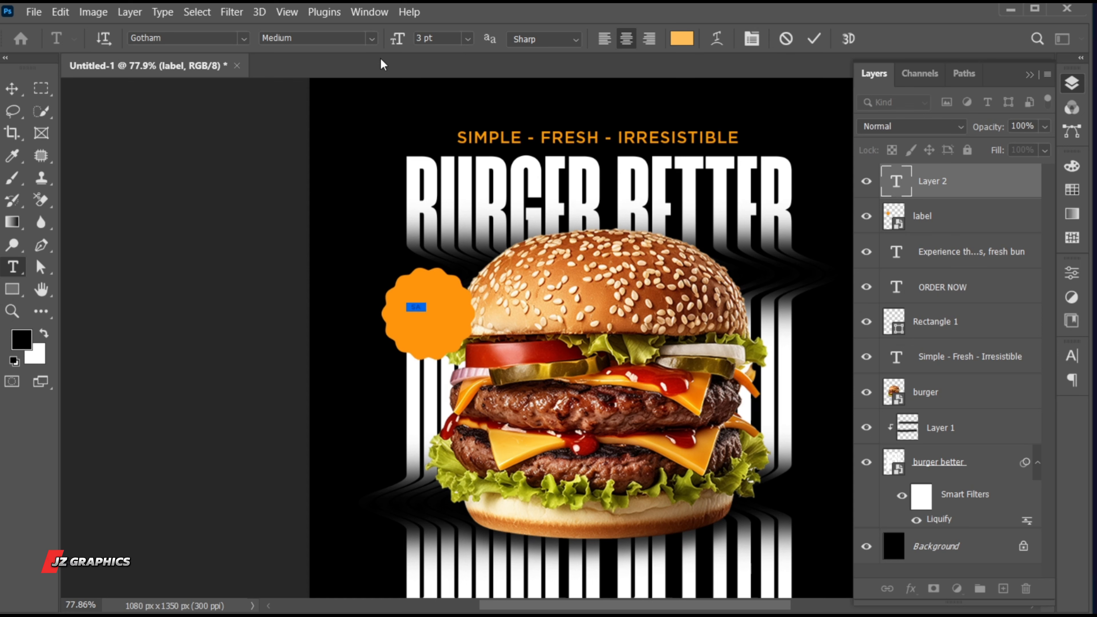
pyautogui.click(372, 39)
pyautogui.click(366, 171)
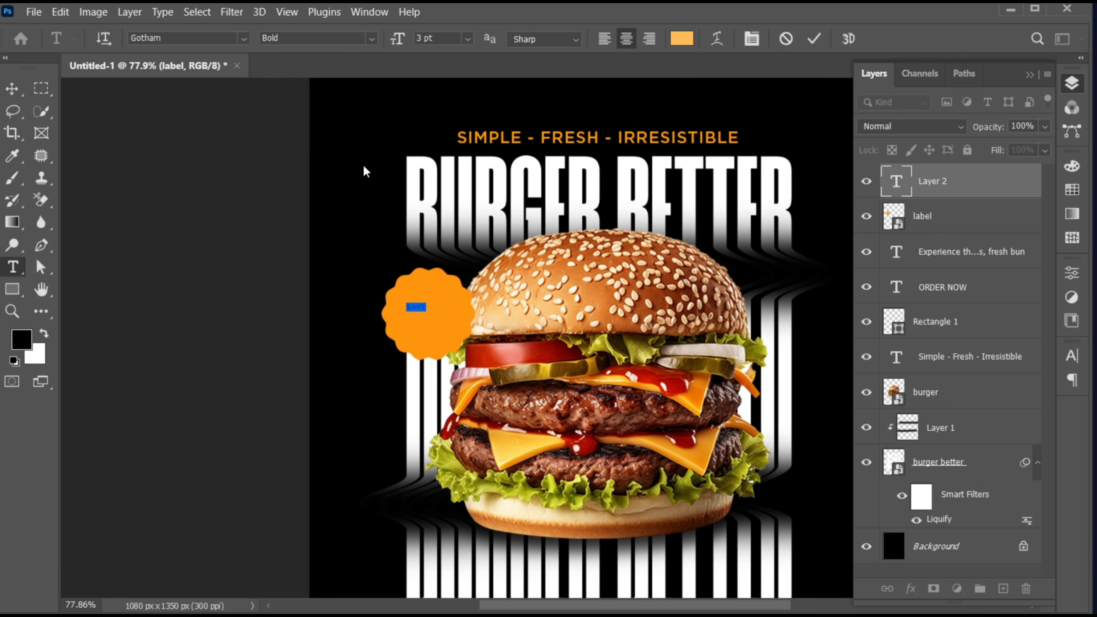
pyautogui.click(681, 39)
pyautogui.moveTo(640, 250); pyautogui.dragTo(605, 329)
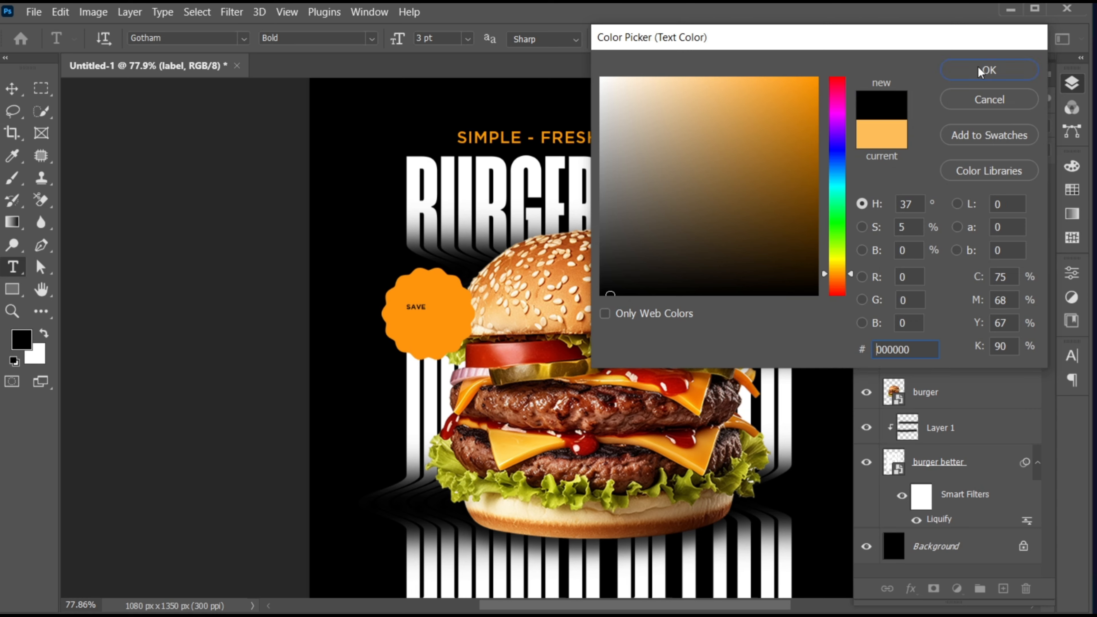
pyautogui.click(988, 70)
pyautogui.click(813, 39)
# Enlarge the SAVE text to about 236% and position it across the upper half of the label.
pyautogui.press('z')
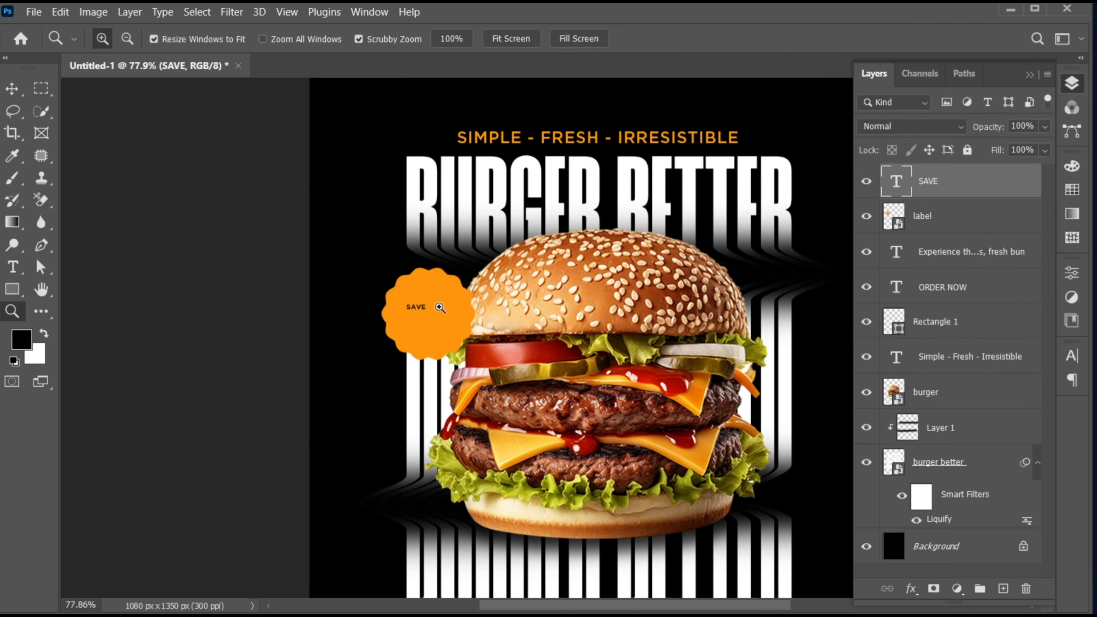
pyautogui.moveTo(436, 304); pyautogui.dragTo(492, 337)
pyautogui.hotkey('ctrl', 't')
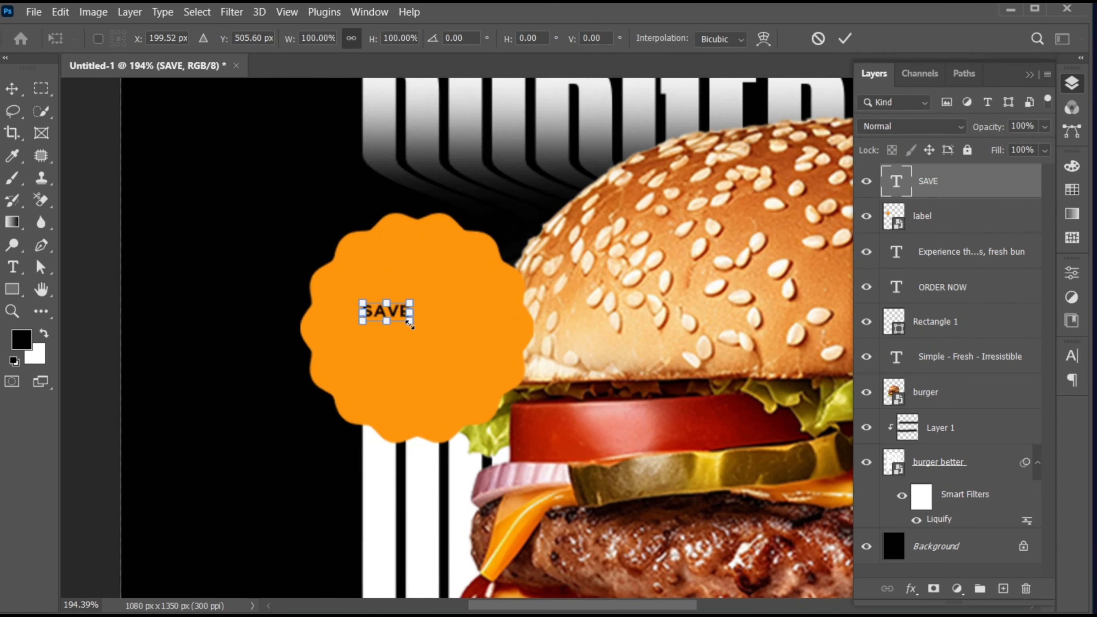
pyautogui.moveTo(409, 321); pyautogui.dragTo(452, 307)
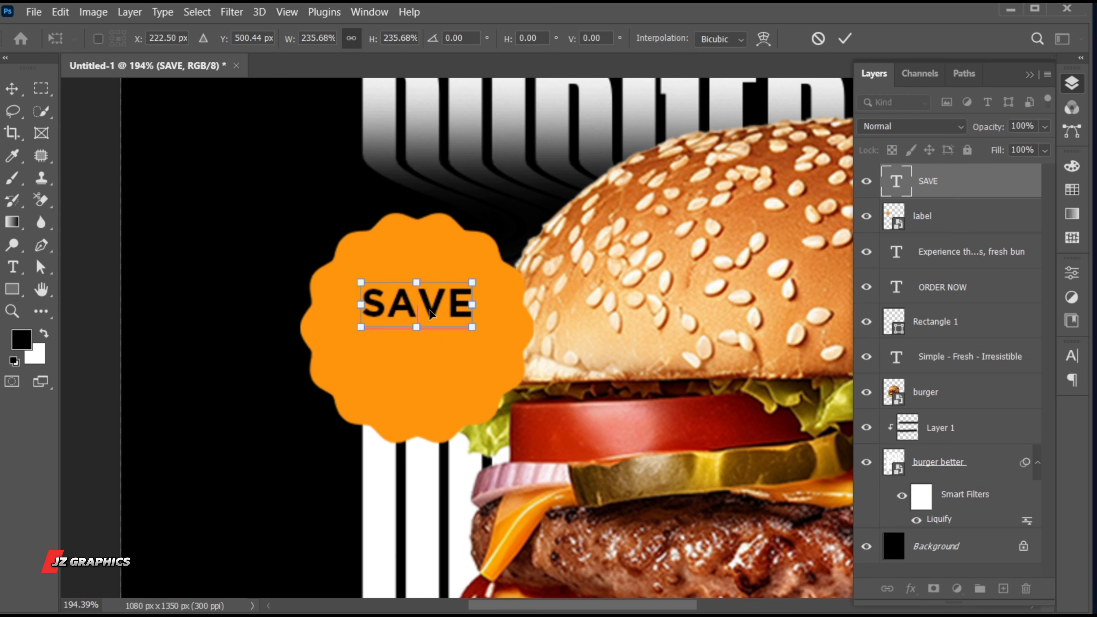
pyautogui.press('Return')
# Tighten the tracking of the SAVE text to -76.
pyautogui.doubleClick(431, 313)
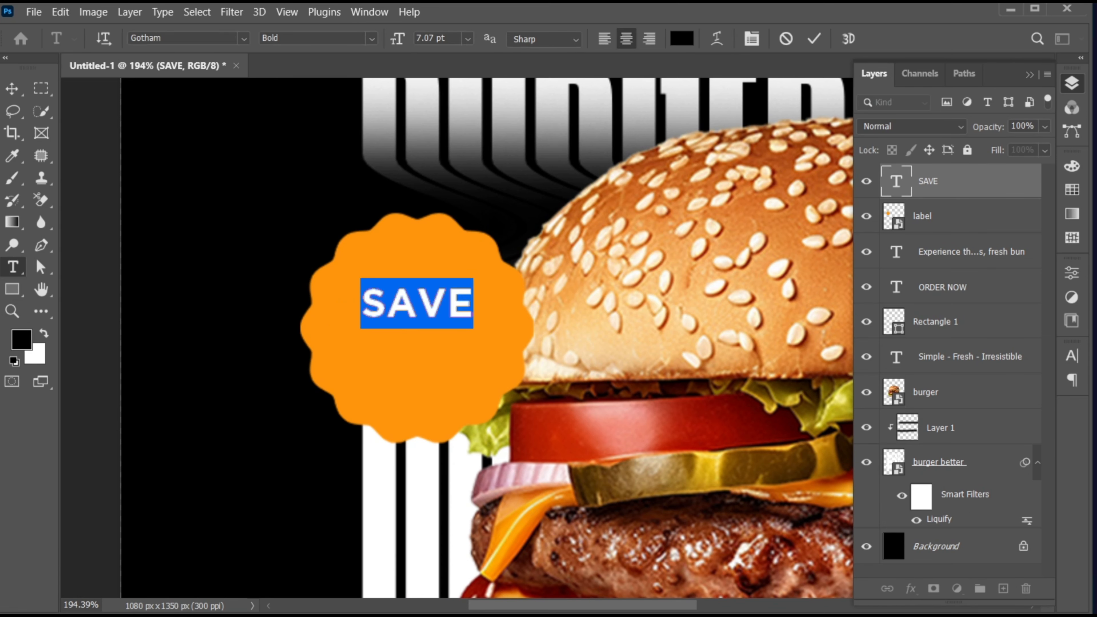
pyautogui.click(1073, 357)
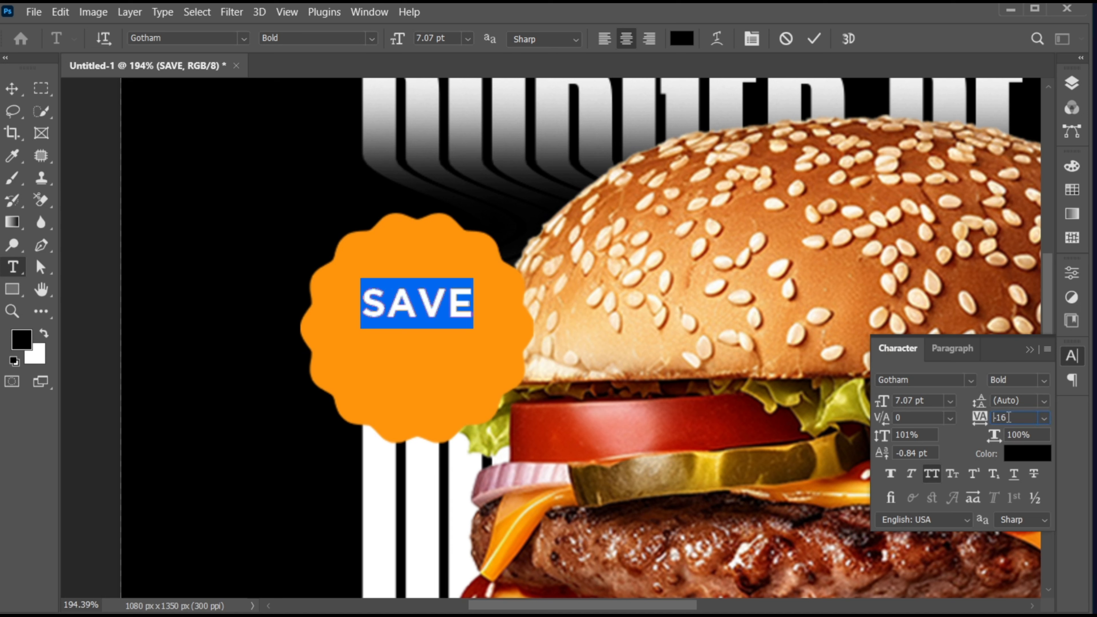
pyautogui.press('Down')
pyautogui.press('Down')
pyautogui.press('Down')
pyautogui.press('Down')
pyautogui.press('Down')
pyautogui.press('Down')
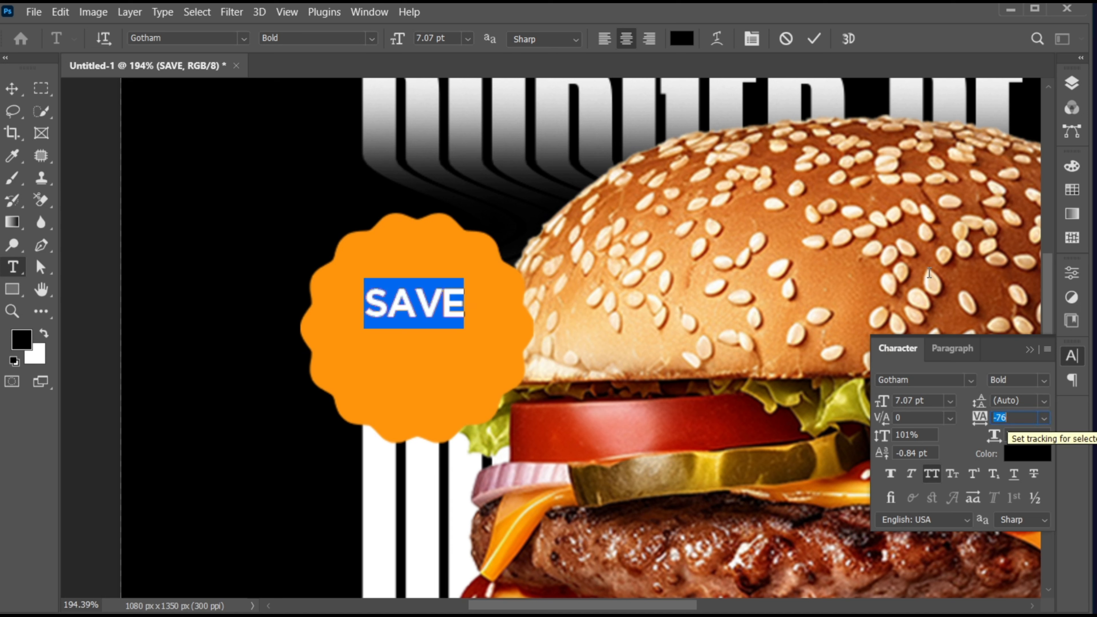
pyautogui.click(814, 39)
# Duplicate the SAVE text directly below the original on the orange label and change the copy to read 50%.
pyautogui.press('v')
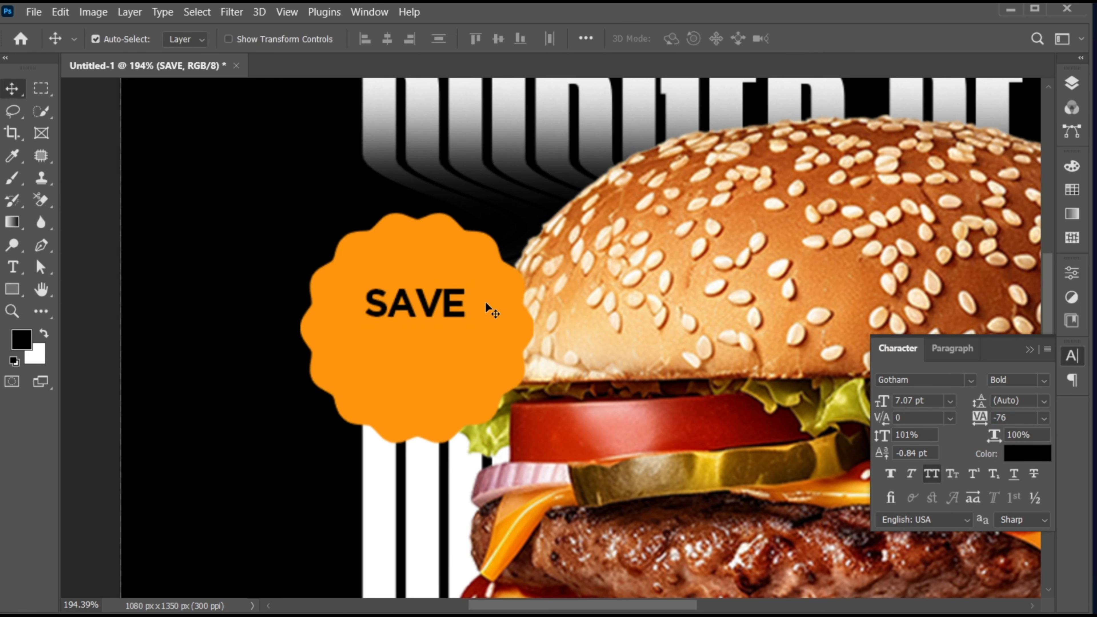
pyautogui.moveTo(434, 314); pyautogui.dragTo(434, 360)
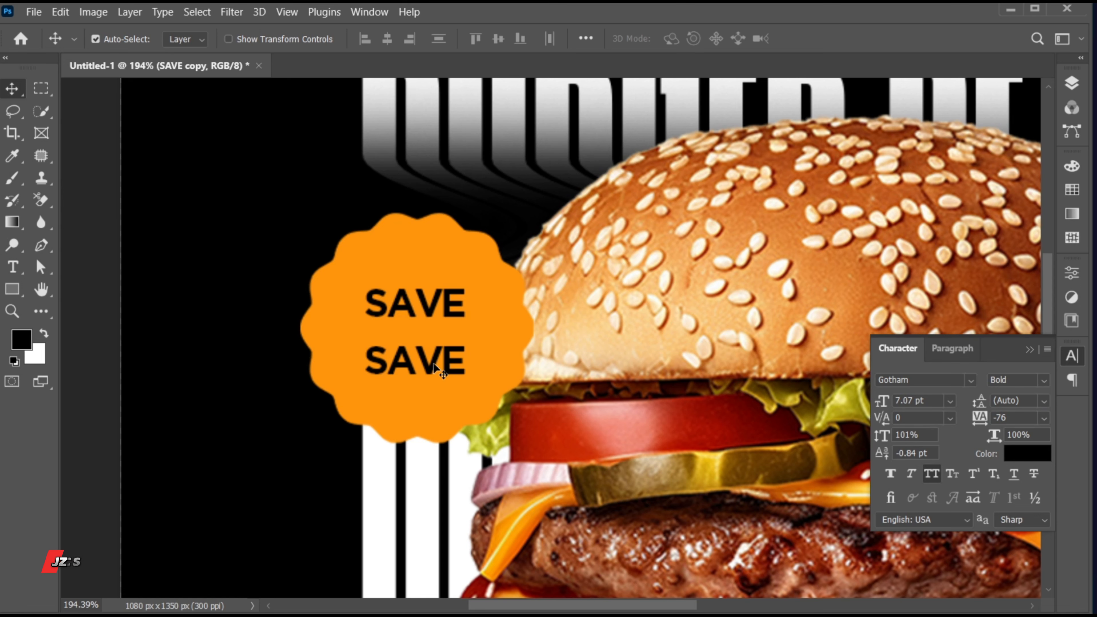
pyautogui.doubleClick(434, 361)
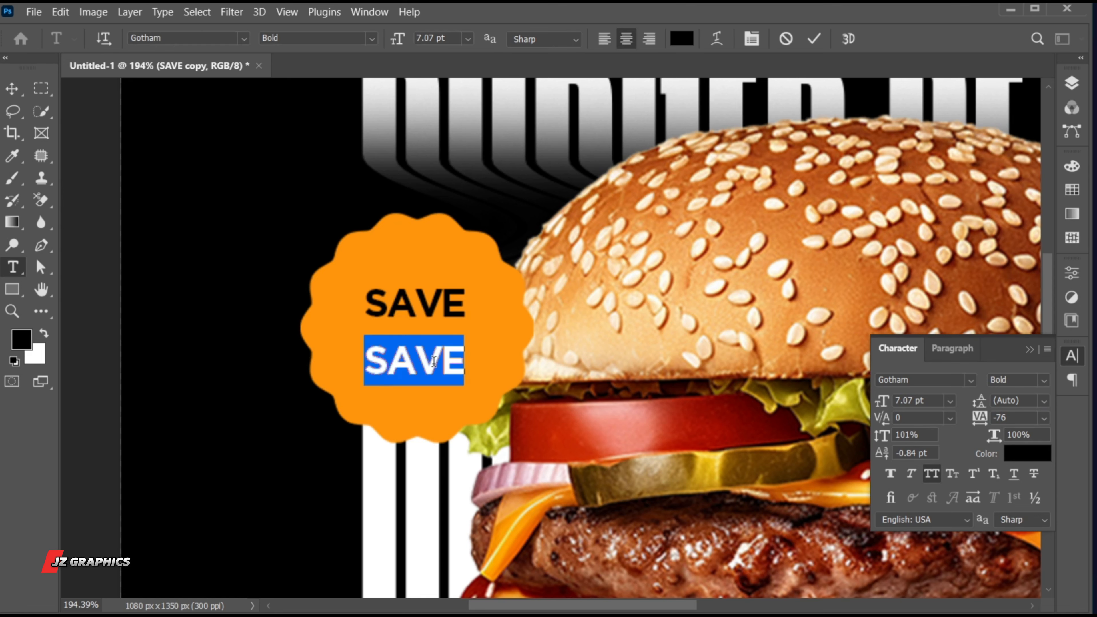
pyautogui.write('50%')
pyautogui.hotkey('ctrl', 'a')
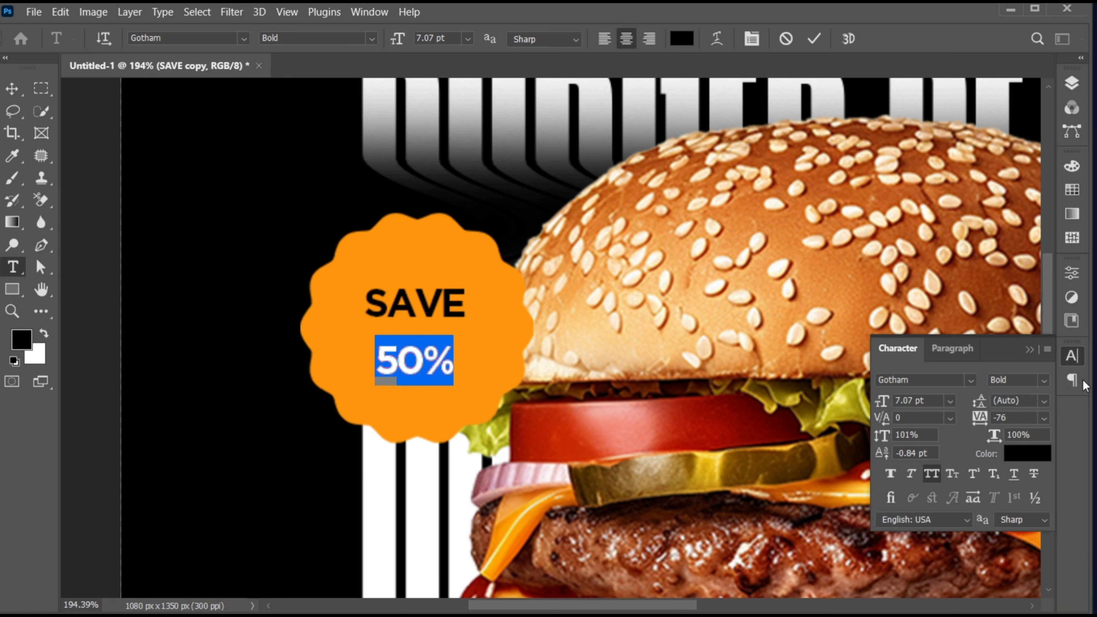
# Set the 50% text to Gotham Black and enlarge it to about 210% across the label below SAVE.
pyautogui.click(1043, 381)
pyautogui.click(1030, 557)
pyautogui.click(814, 39)
pyautogui.press('v')
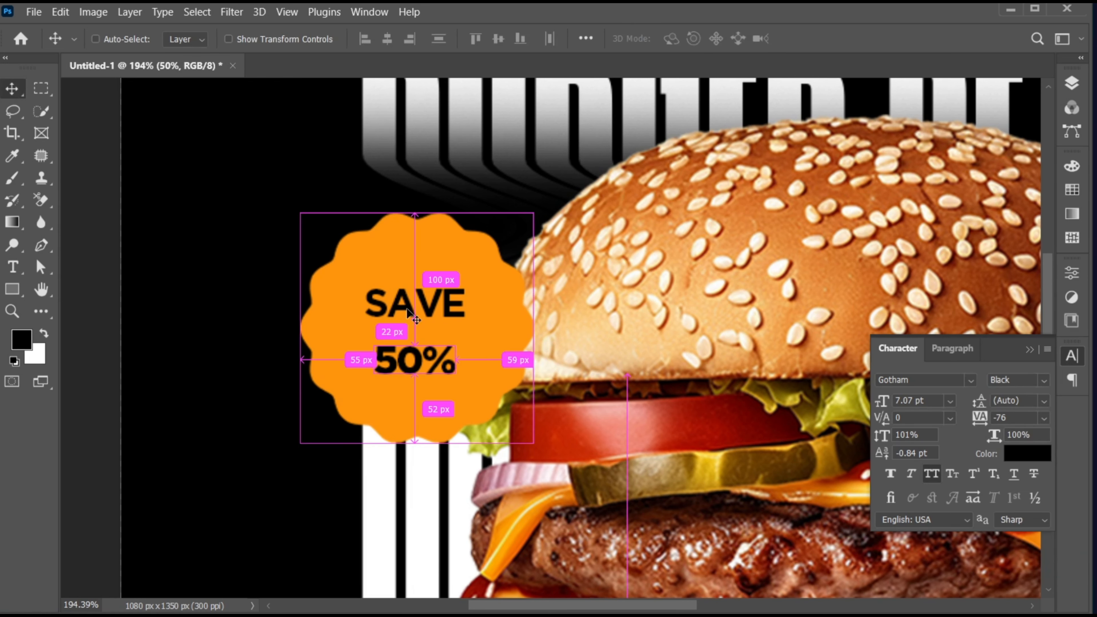
pyautogui.hotkey('ctrl', 't')
pyautogui.moveTo(449, 385); pyautogui.dragTo(497, 417)
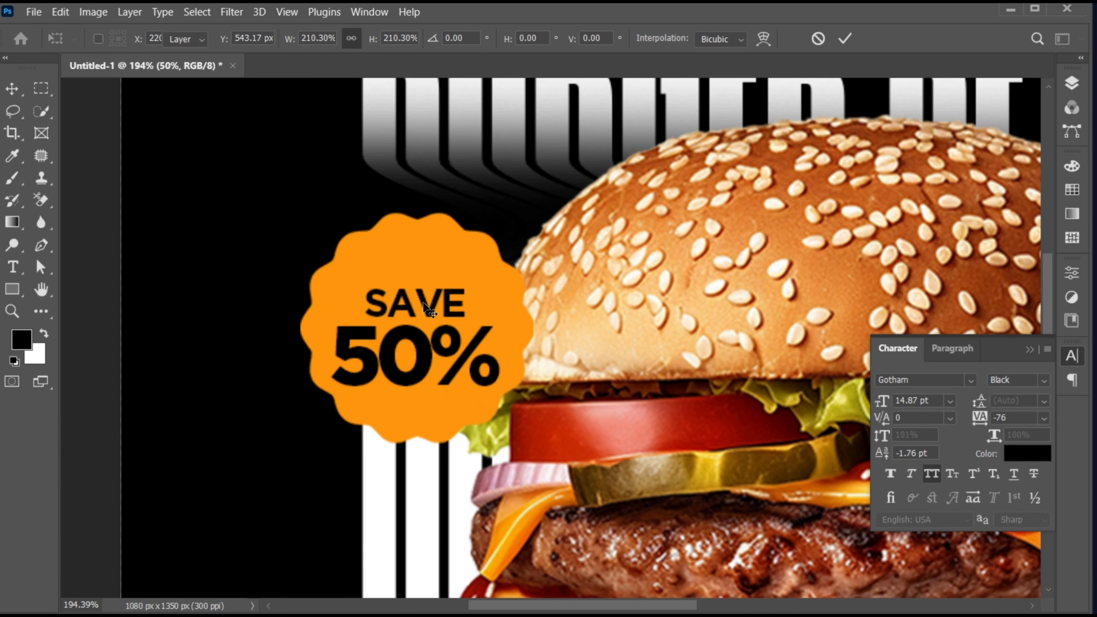
pyautogui.press('Return')
# Shrink the SAVE text slightly towards the label's upper part and move the 50% text up closer beneath it.
pyautogui.click(1071, 82)
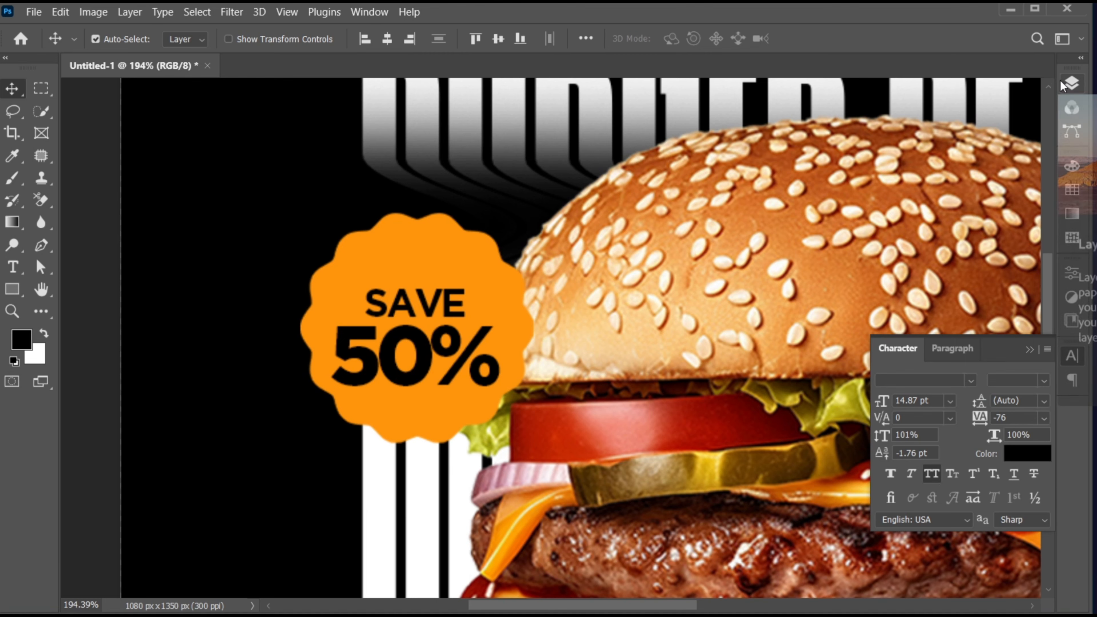
pyautogui.click(912, 227)
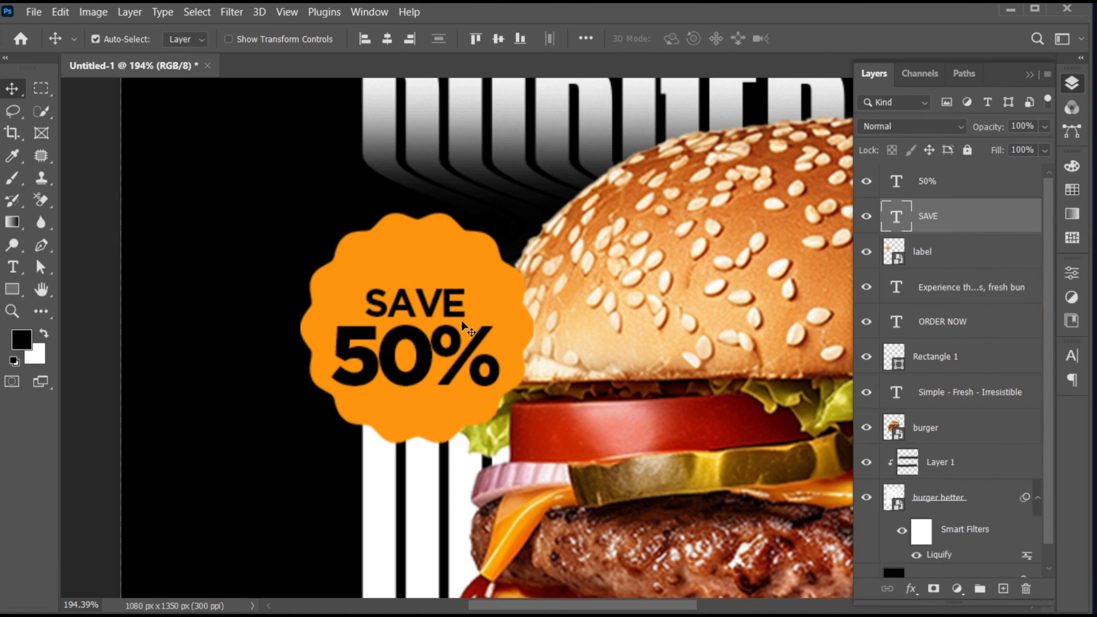
pyautogui.hotkey('ctrl', 't')
pyautogui.moveTo(466, 325); pyautogui.dragTo(428, 294)
pyautogui.click(959, 193)
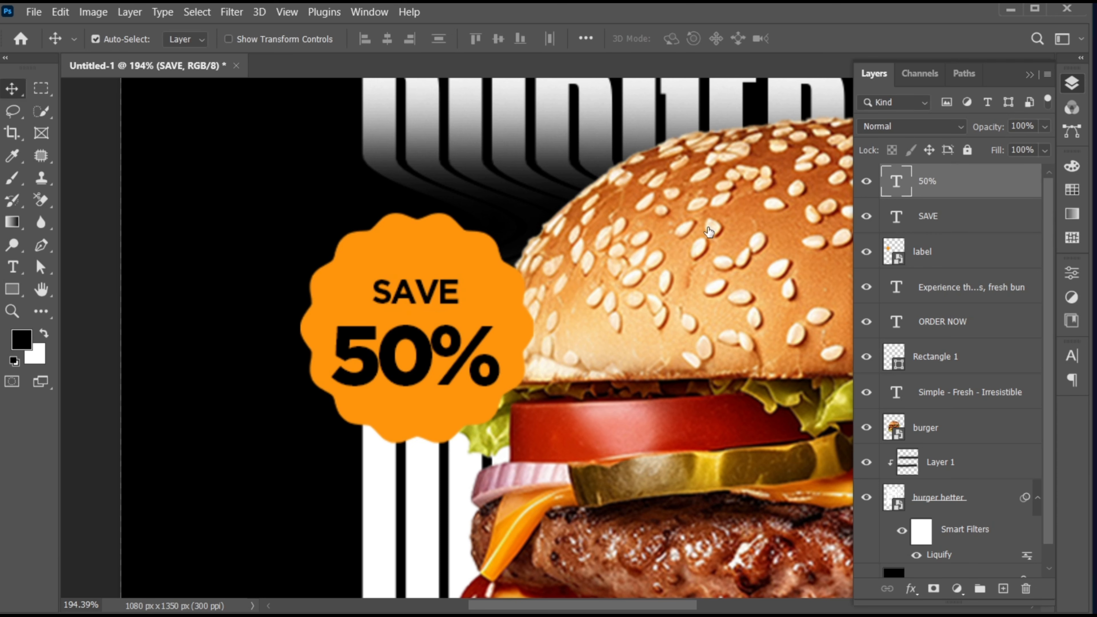
pyautogui.moveTo(398, 383); pyautogui.dragTo(395, 369)
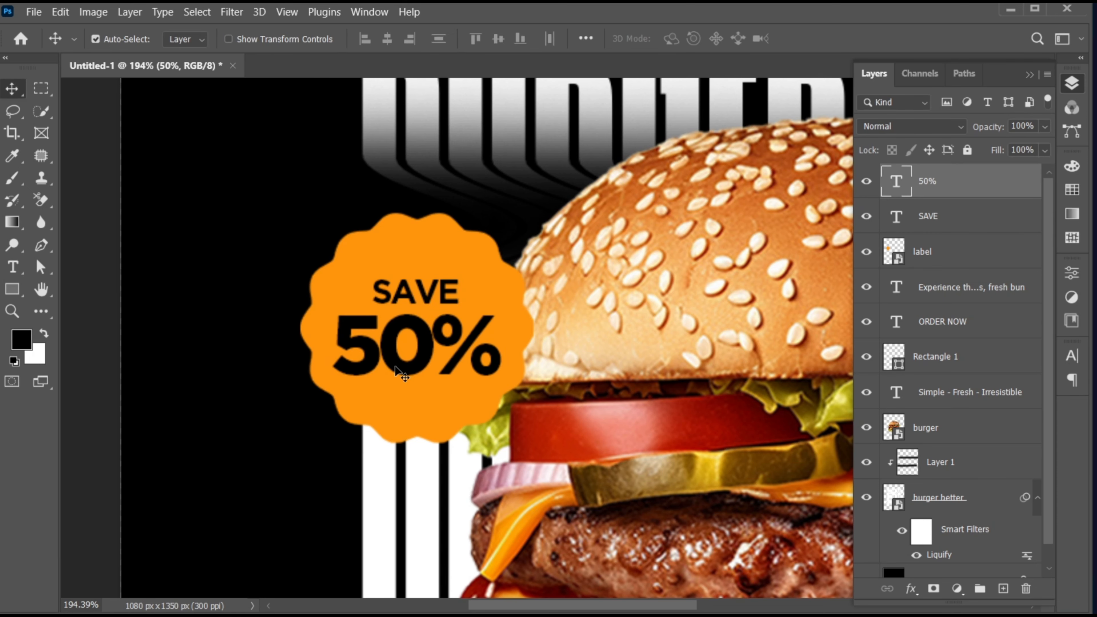
pyautogui.hotkey('ctrl', '0')
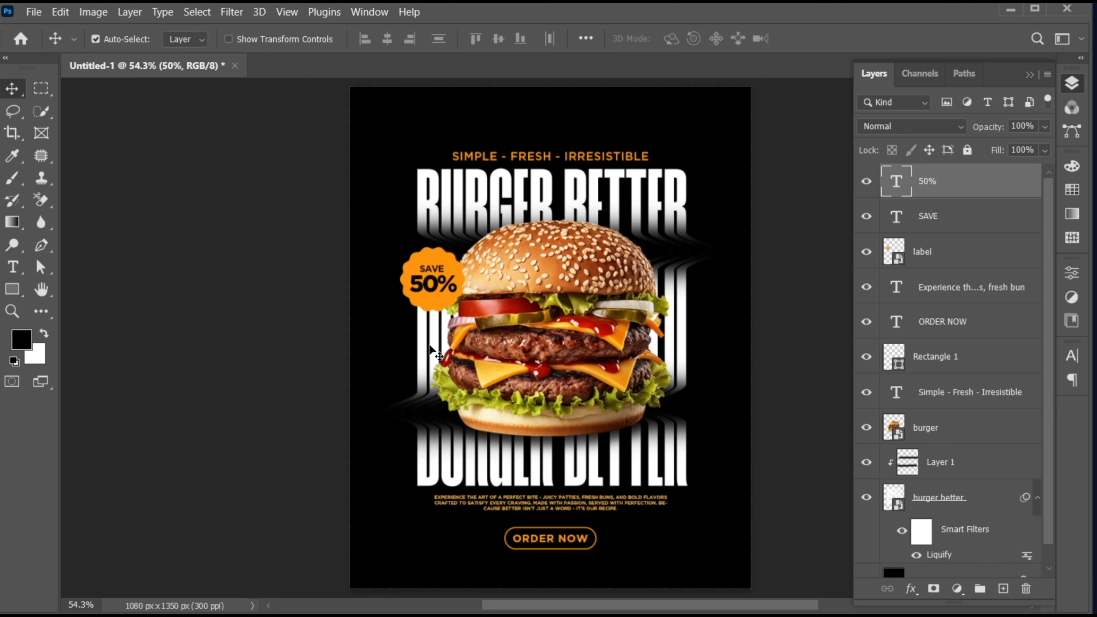
# Add a drop shadow with a distance of 10 px to the orange label layer.
pyautogui.click(960, 266)
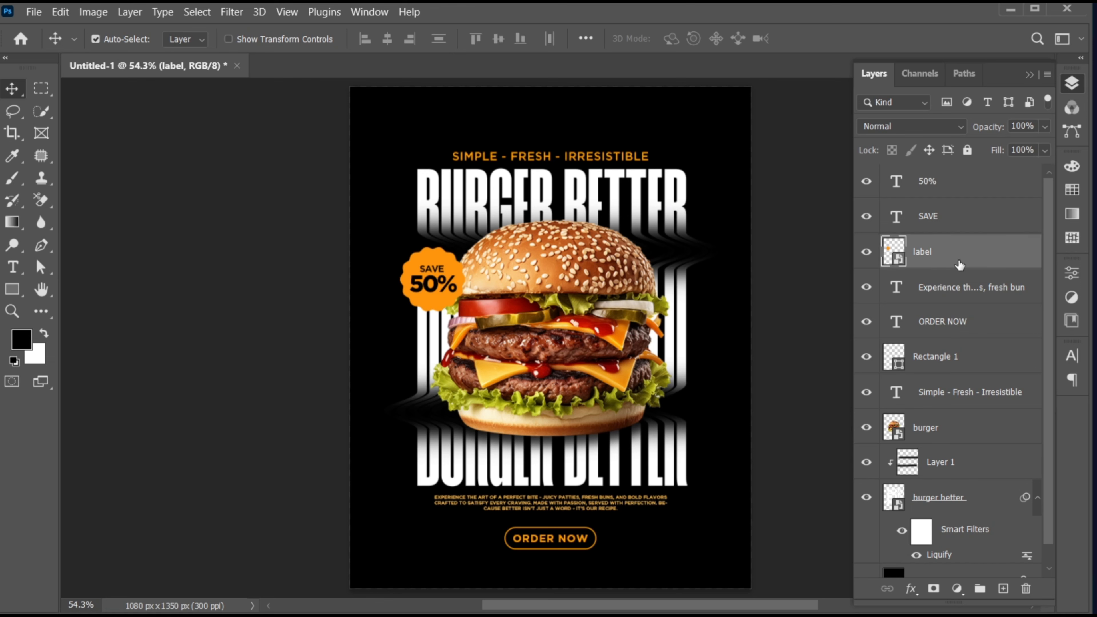
pyautogui.click(912, 588)
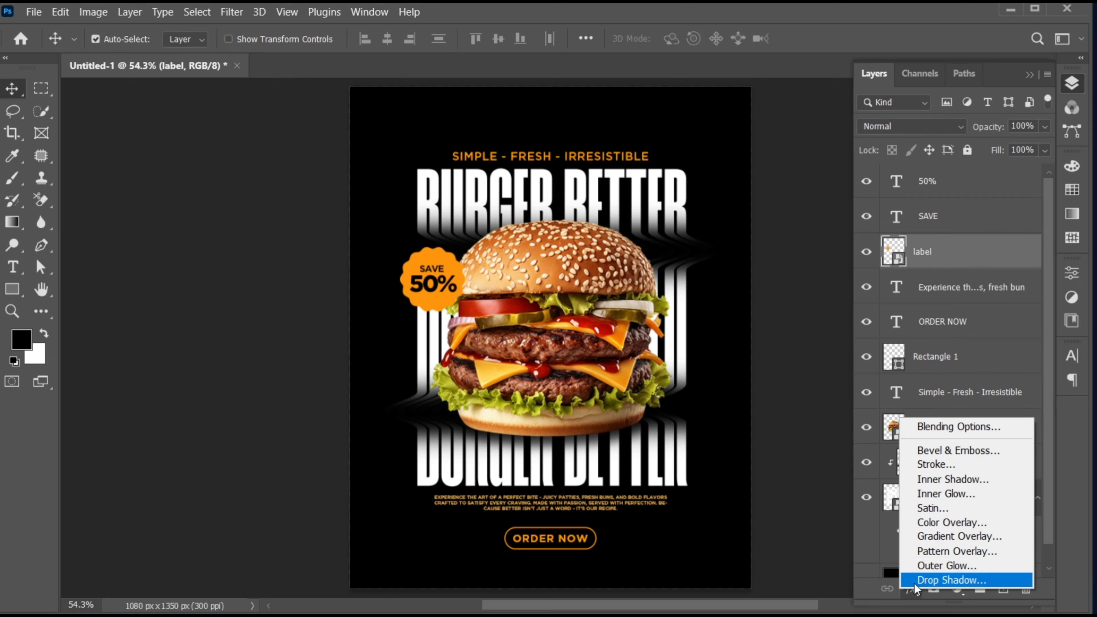
pyautogui.click(950, 580)
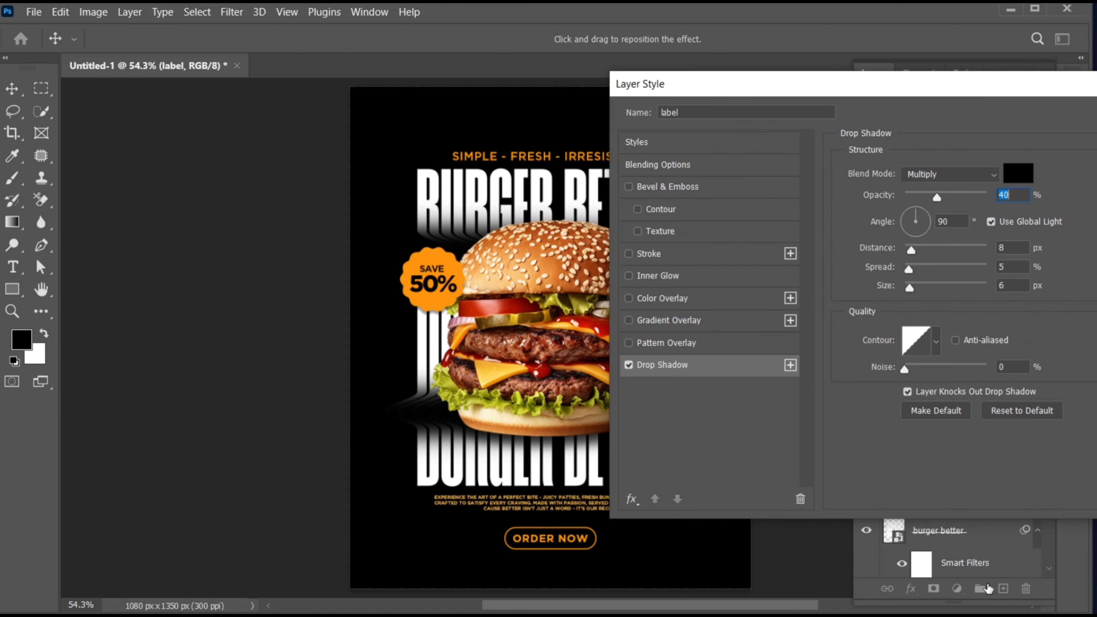
pyautogui.moveTo(977, 84); pyautogui.dragTo(857, 70)
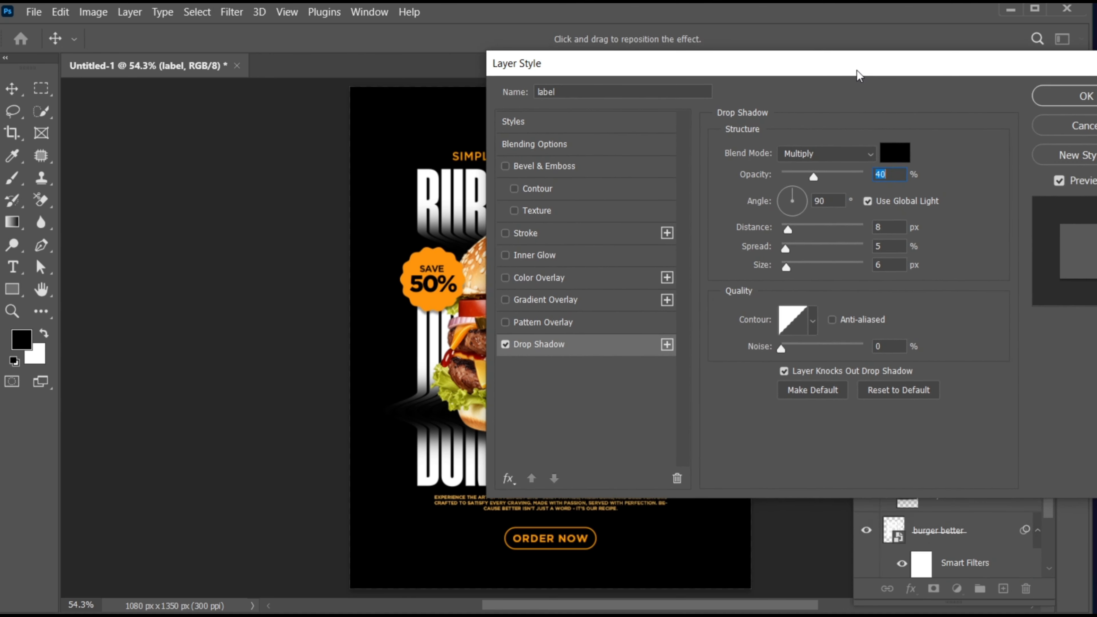
pyautogui.click(890, 230)
pyautogui.press('Up')
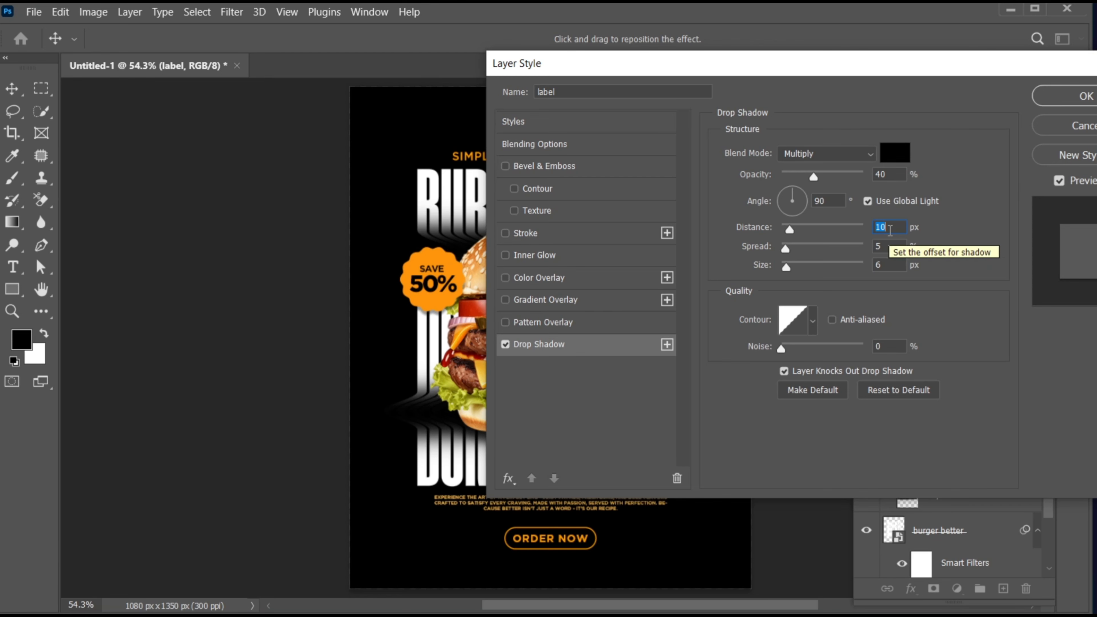
pyautogui.click(1093, 97)
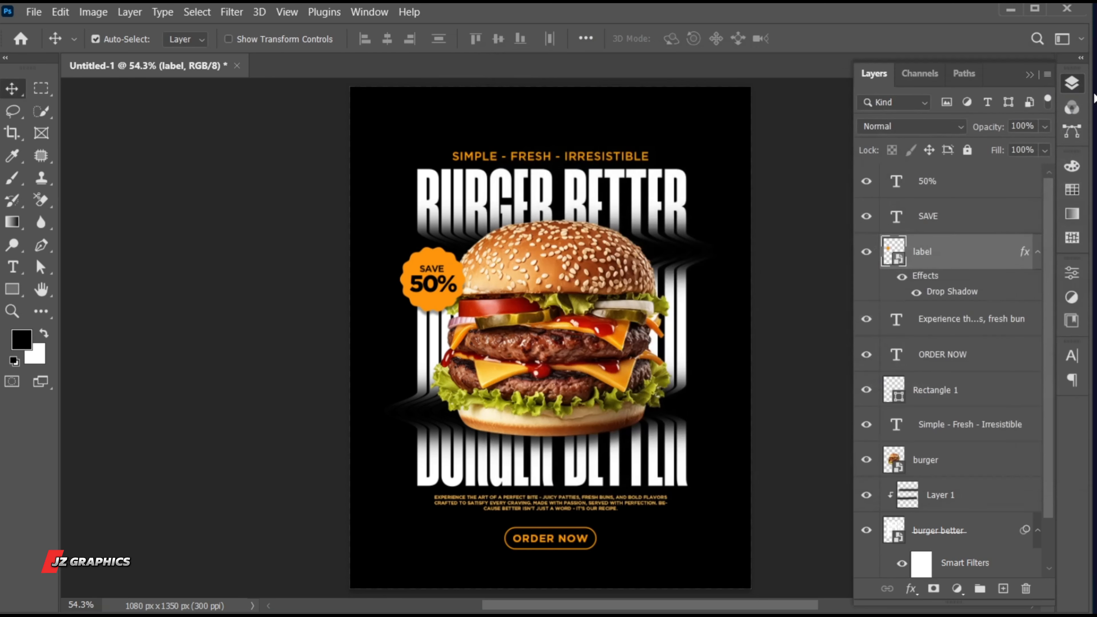
# Place fresh-mint-leaf.png as an embedded image above the 50% text layer.
pyautogui.click(974, 194)
pyautogui.click(34, 12)
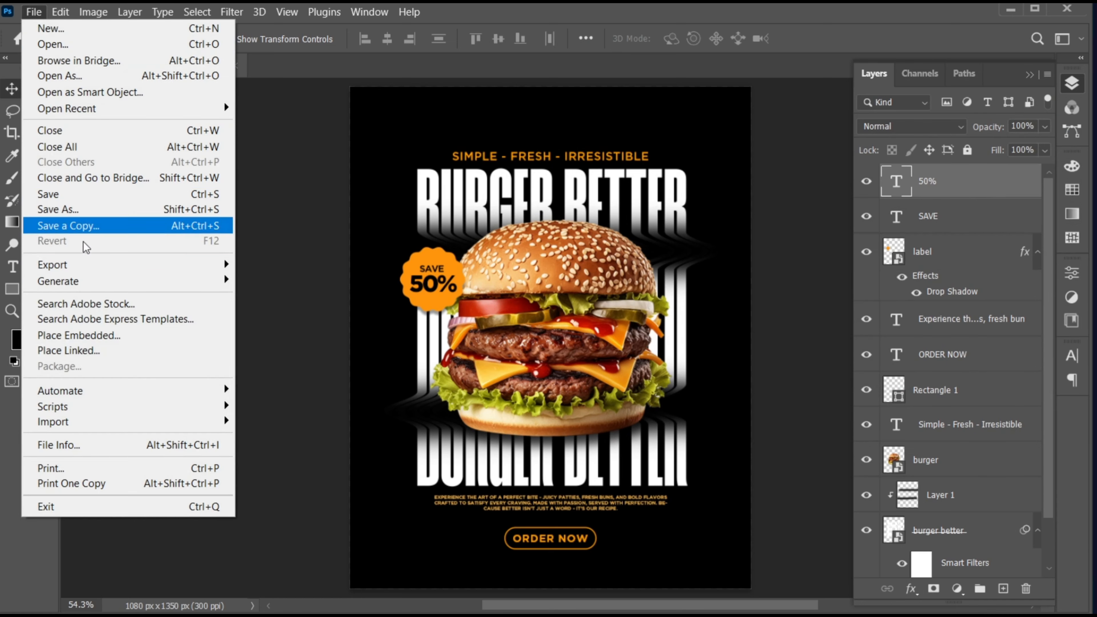
pyautogui.click(94, 335)
pyautogui.click(396, 138)
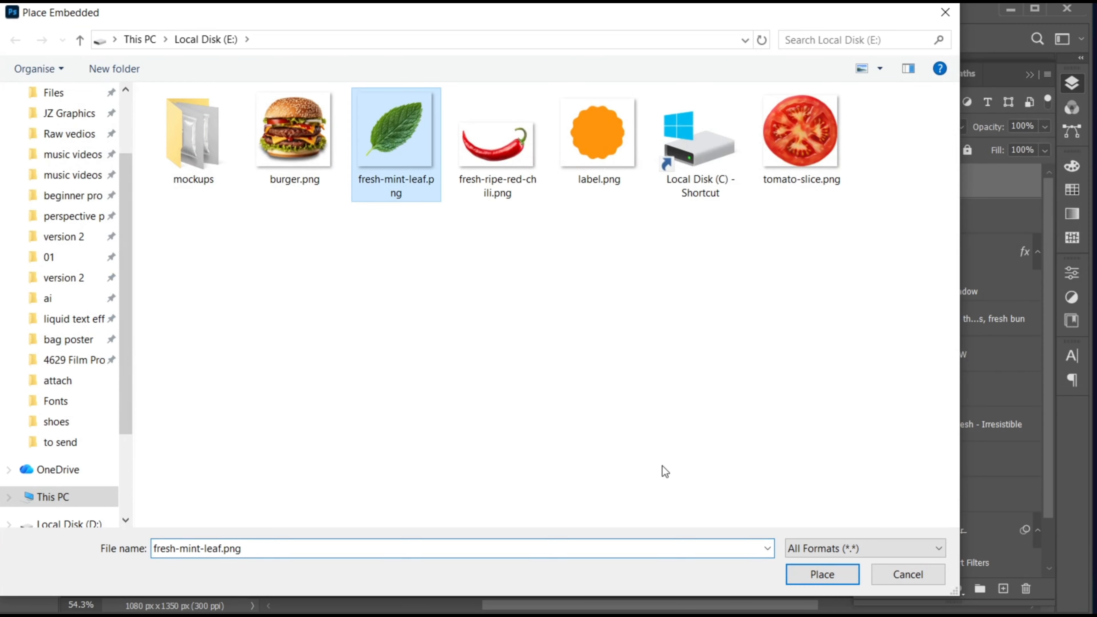
pyautogui.click(822, 575)
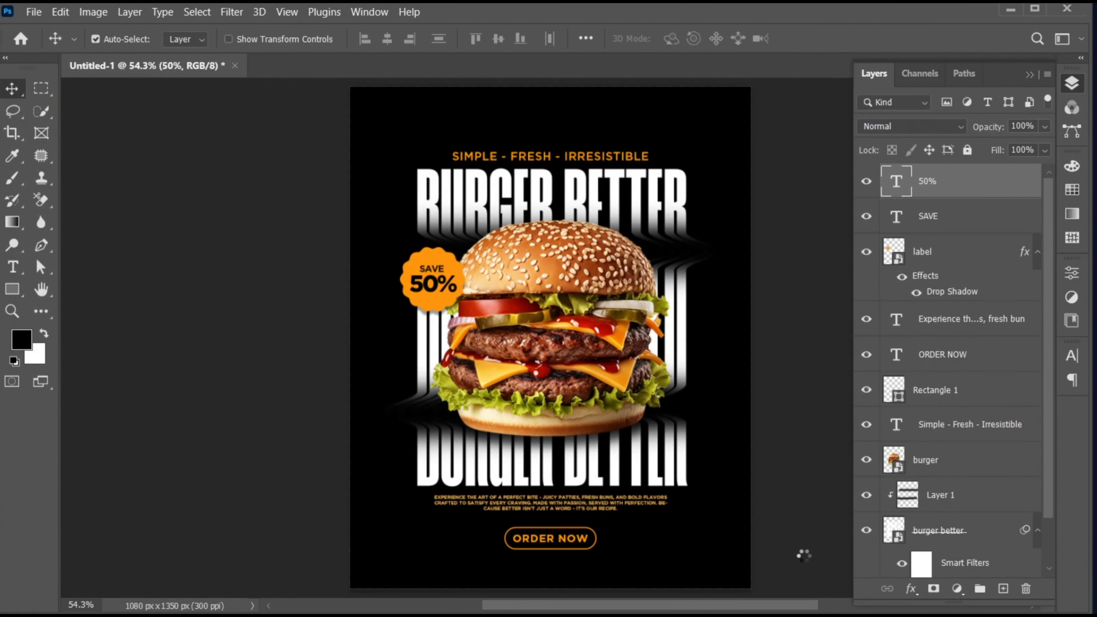
# Scale the mint leaf to about 0.53%, rotate it about -25°, and position it beside the end of the bottom BETTER lettering.
pyautogui.moveTo(751, 544); pyautogui.dragTo(579, 380)
pyautogui.moveTo(553, 339); pyautogui.dragTo(683, 502)
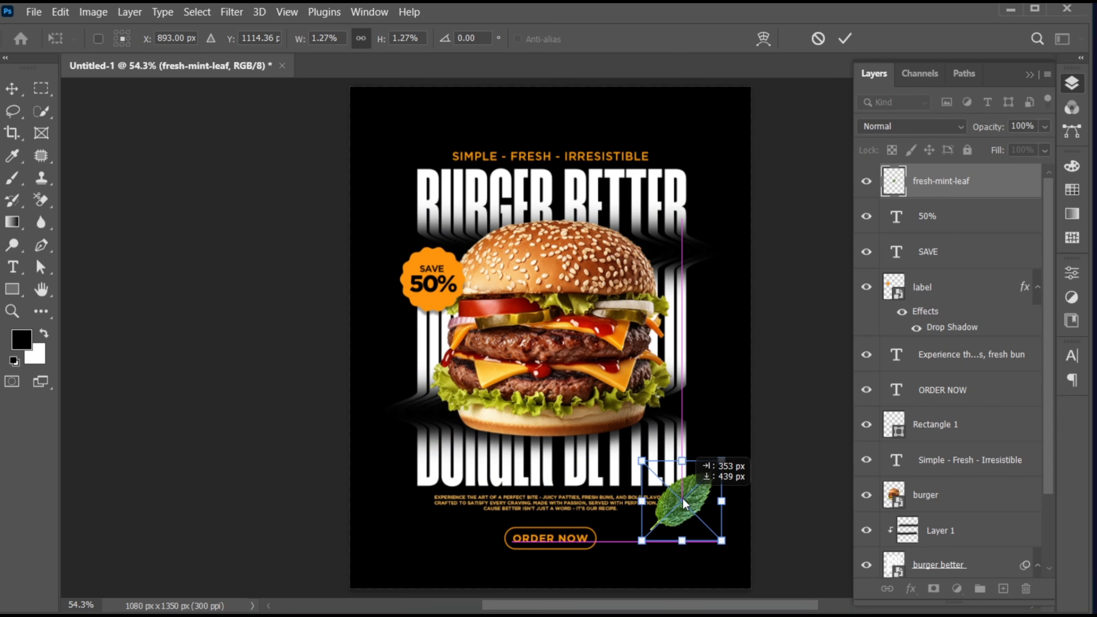
pyautogui.moveTo(721, 540); pyautogui.dragTo(696, 486)
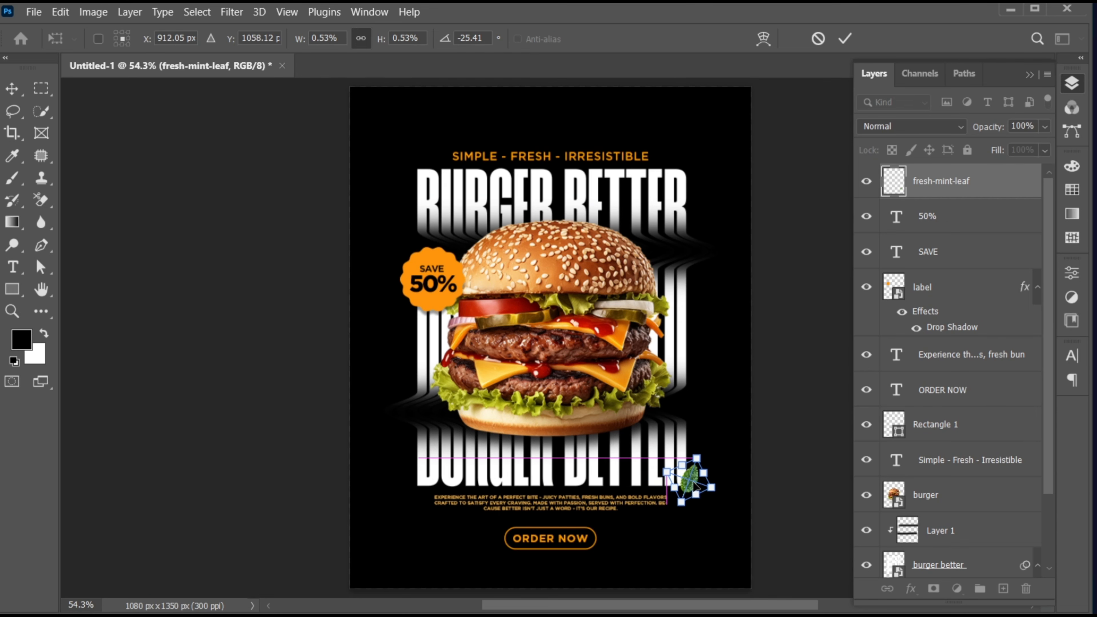
pyautogui.press('Return')
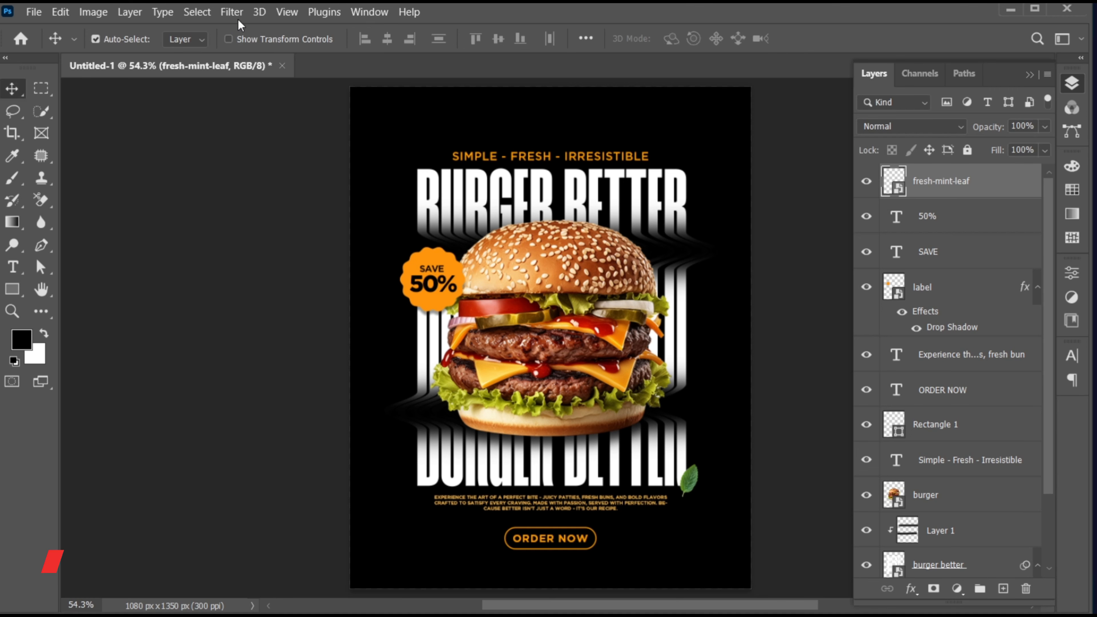
# Apply a Motion Blur to the mint leaf with an angle of 35° and a distance of 17 pixels.
pyautogui.click(231, 12)
pyautogui.moveTo(399, 216)
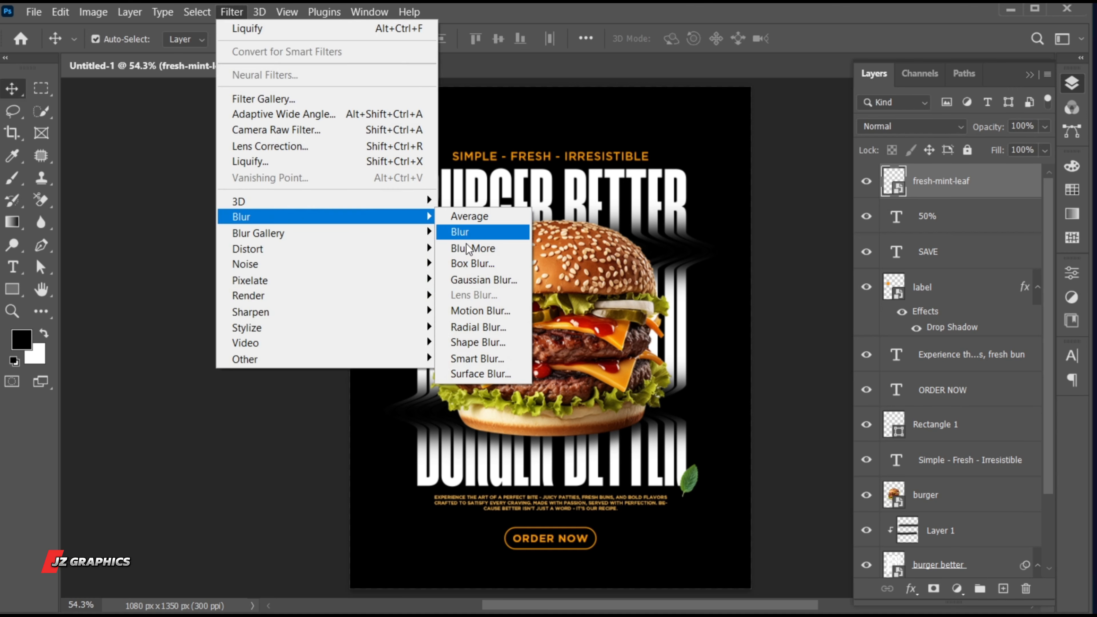
pyautogui.click(475, 311)
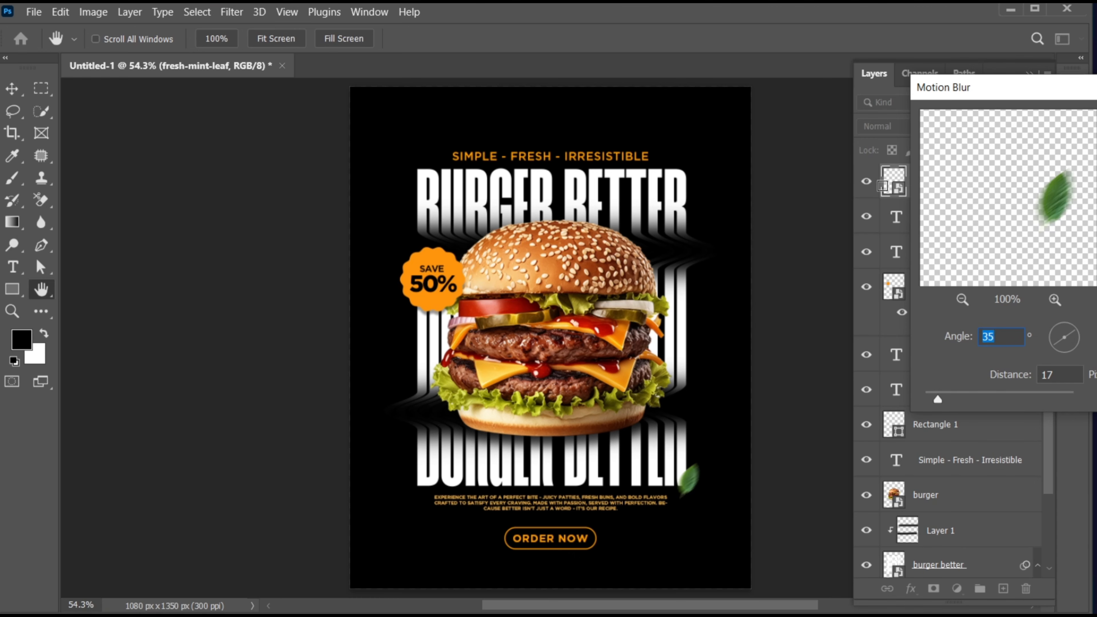
pyautogui.moveTo(996, 104); pyautogui.dragTo(825, 98)
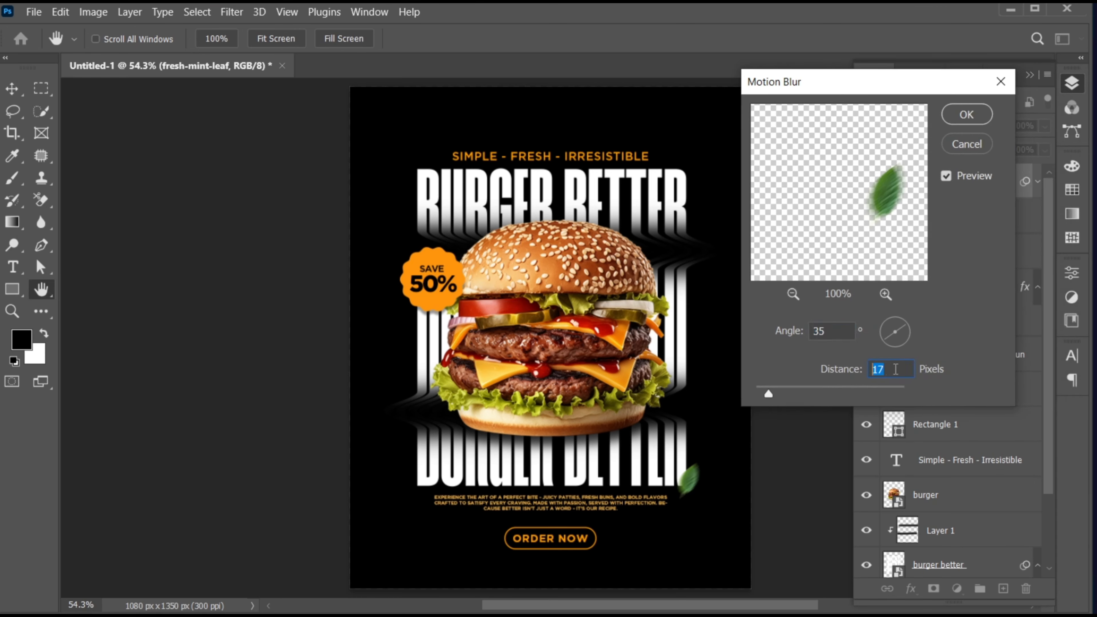
pyautogui.click(982, 113)
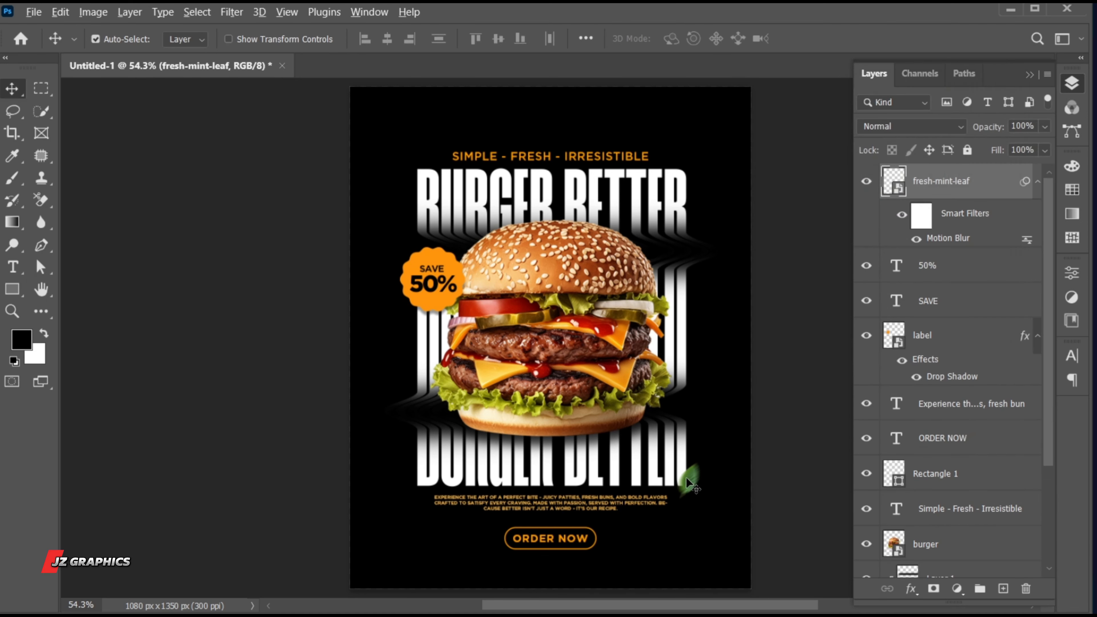
# Duplicate the blurred mint leaf into the poster's top-left corner, enlarging and rotating the copy.
pyautogui.moveTo(690, 482); pyautogui.dragTo(396, 181)
pyautogui.hotkey('ctrl', 't')
pyautogui.click(690, 276)
pyautogui.moveTo(376, 136); pyautogui.dragTo(379, 125)
pyautogui.press('Return')
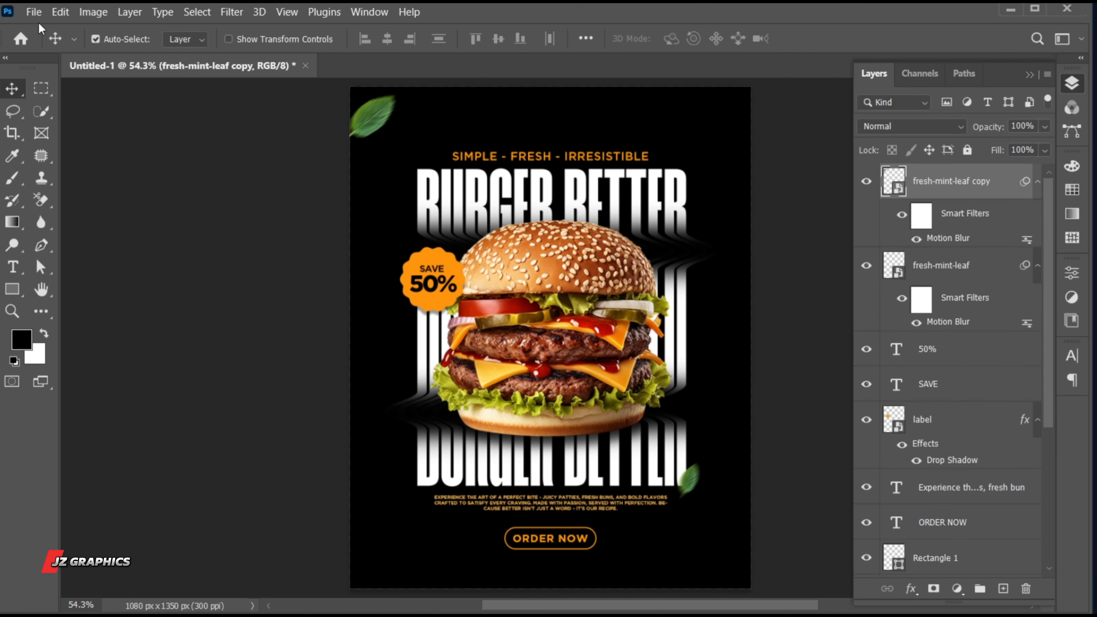
# Place tomato-slice.png as an embedded image and scale it down to about 5%.
pyautogui.click(33, 11)
pyautogui.click(93, 336)
pyautogui.click(802, 131)
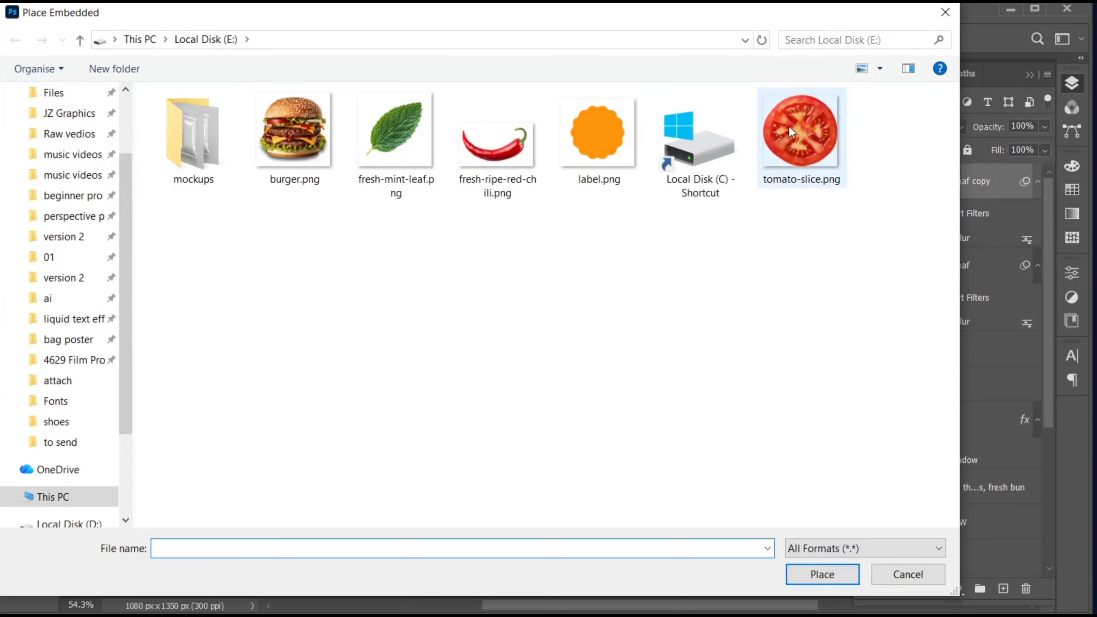
pyautogui.click(812, 575)
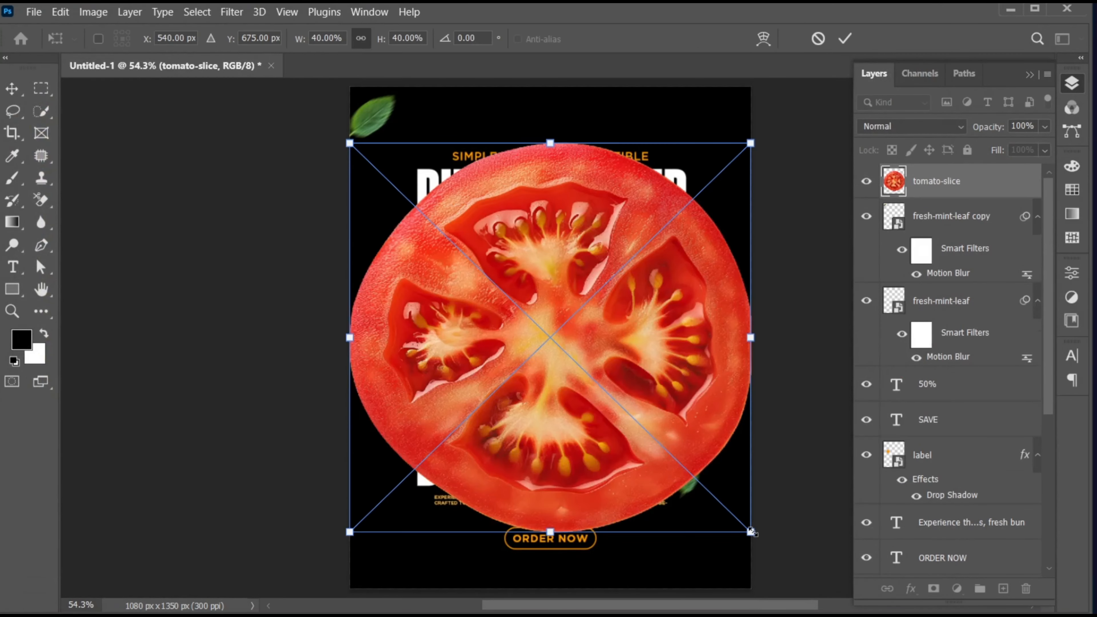
pyautogui.moveTo(751, 532); pyautogui.dragTo(538, 399)
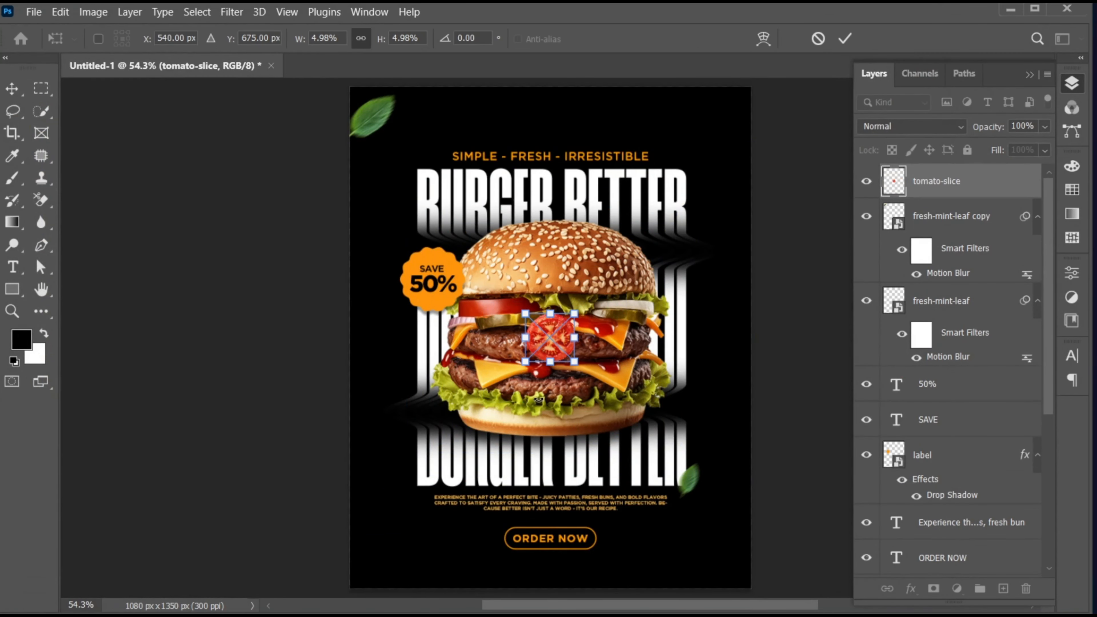
pyautogui.press('Return')
# Move the tomato slice to the poster's lower-left edge, partly cropped by the border, and nudge it slightly upward.
pyautogui.moveTo(541, 349); pyautogui.dragTo(363, 549)
pyautogui.press('Right')
pyautogui.press('Right')
pyautogui.press('Right')
pyautogui.press('Right')
pyautogui.press('Right')
pyautogui.press('Right')
pyautogui.press('Right')
pyautogui.press('Right')
pyautogui.press('Right')
pyautogui.press('Right')
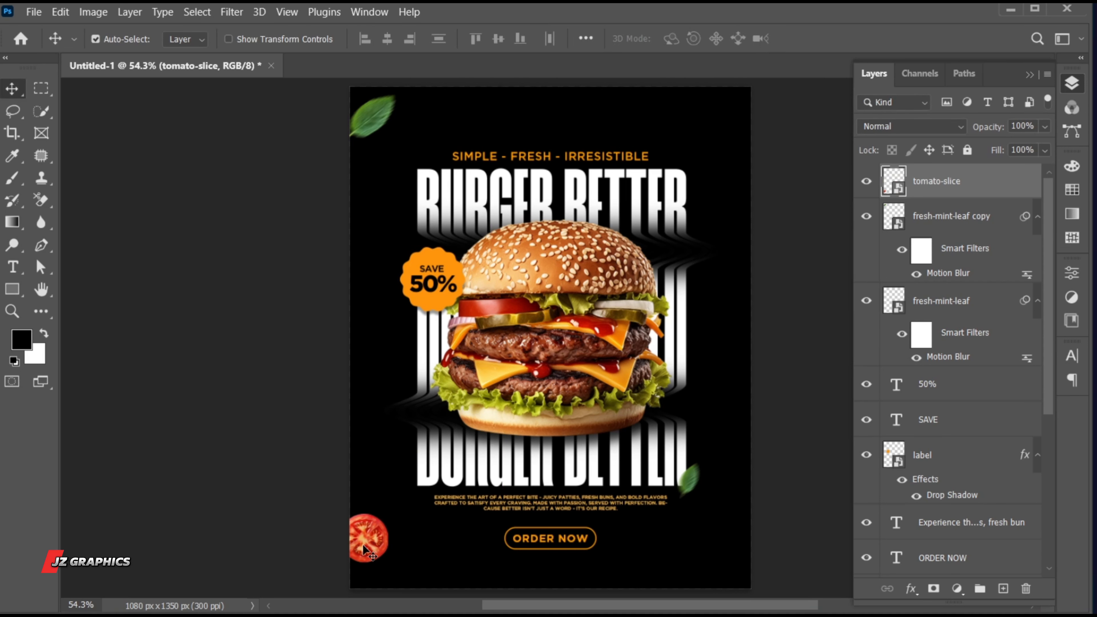
pyautogui.press('Up')
pyautogui.press('Up')
pyautogui.press('Up')
pyautogui.press('Up')
pyautogui.press('Up')
pyautogui.press('Up')
pyautogui.press('Up')
pyautogui.press('Up')
pyautogui.press('Up')
pyautogui.press('Up')
pyautogui.press('Up')
pyautogui.press('Up')
pyautogui.press('Up')
pyautogui.press('Up')
pyautogui.press('Up')
pyautogui.press('Up')
pyautogui.press('Up')
pyautogui.press('Up')
pyautogui.press('Up')
pyautogui.press('Up')
# Apply a Motion Blur filter to the tomato slice.
pyautogui.click(232, 13)
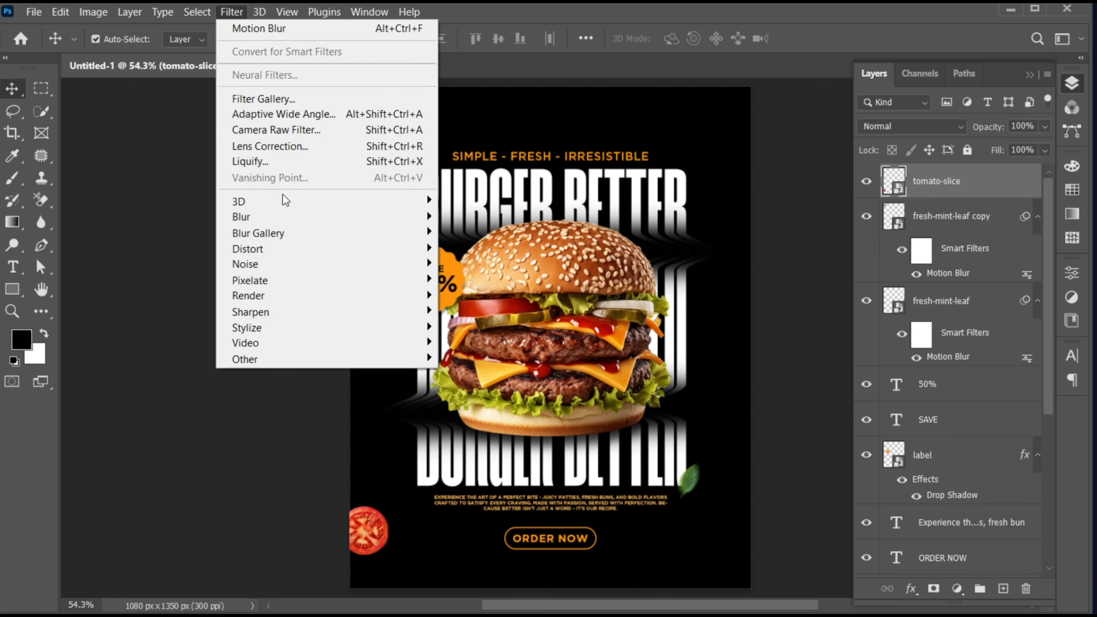
pyautogui.moveTo(351, 218)
pyautogui.click(473, 315)
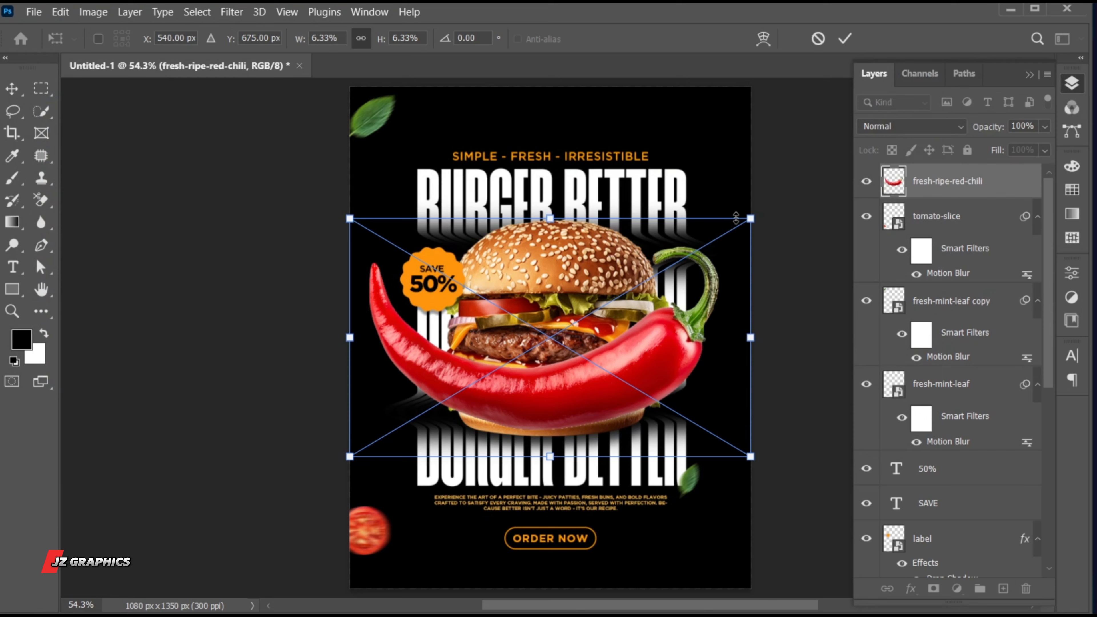
# Scale down the placed fresh-ripe-red-chili image and position it over the upper-right part of the burger bun.
pyautogui.moveTo(734, 219); pyautogui.dragTo(590, 313)
pyautogui.moveTo(554, 354); pyautogui.dragTo(634, 255)
pyautogui.press('Return')
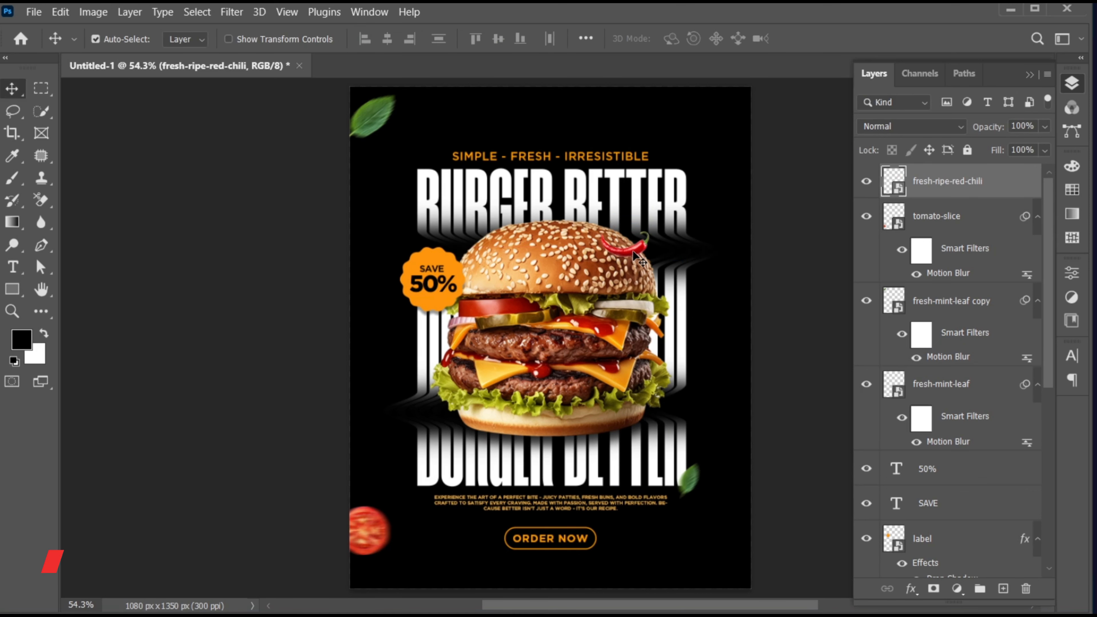
# Apply a Motion Blur filter to the chili on the burger bun with a 40° angle and 9-pixel distance.
pyautogui.click(241, 18)
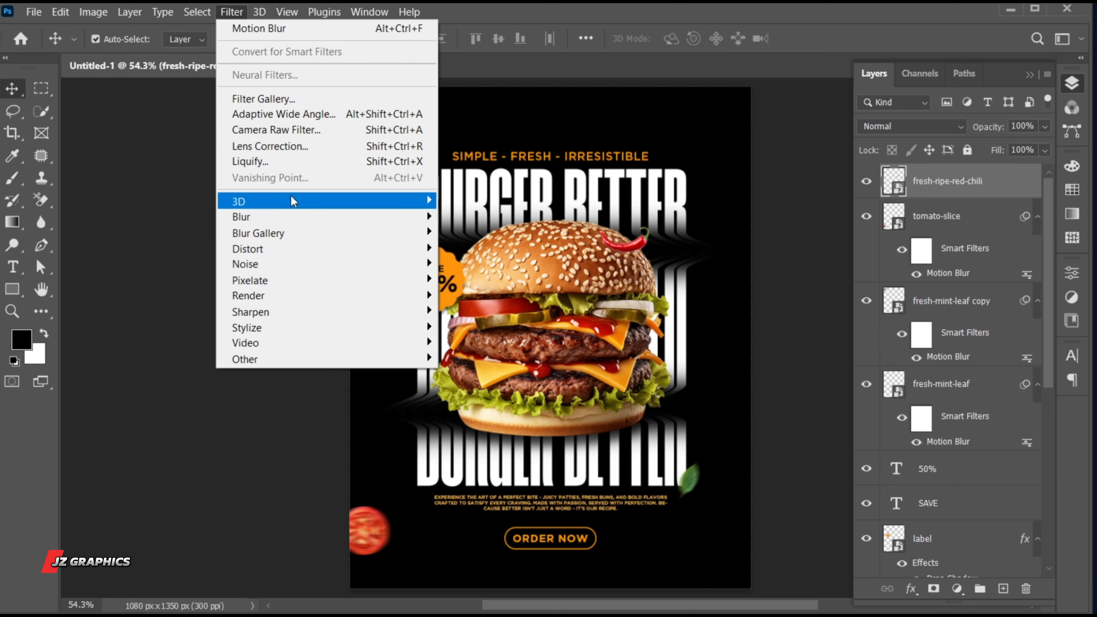
pyautogui.moveTo(388, 217)
pyautogui.click(469, 311)
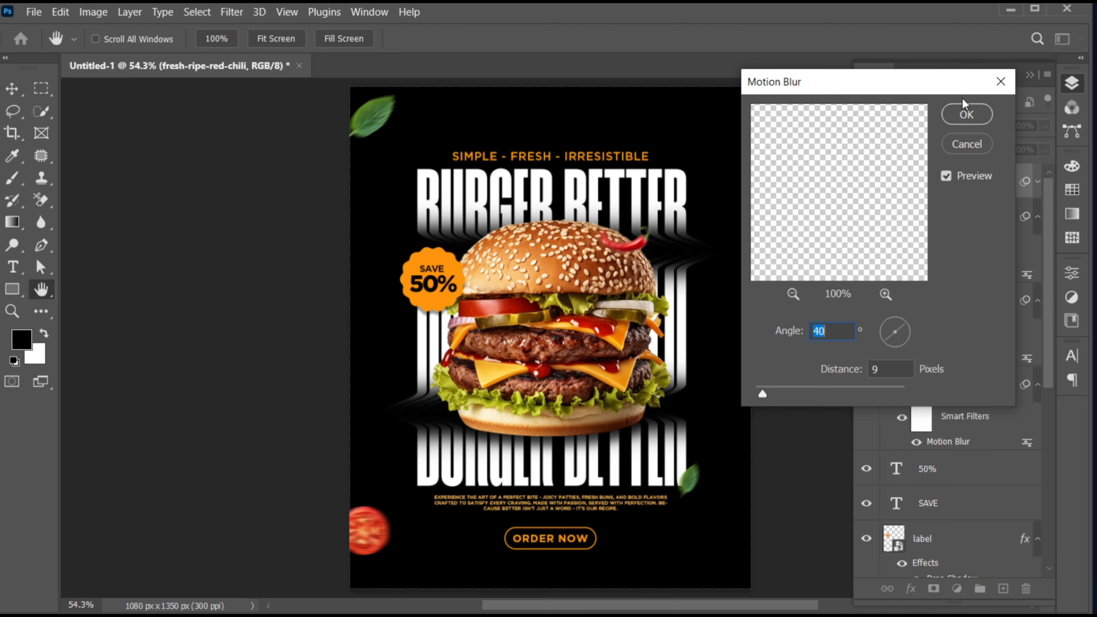
pyautogui.click(966, 114)
# Duplicate the chili onto the poster's upper-right corner, scale it to about 1.12% and rotate it about -36°.
pyautogui.moveTo(647, 237); pyautogui.dragTo(719, 128)
pyautogui.hotkey('ctrl', 't')
pyautogui.click(693, 271)
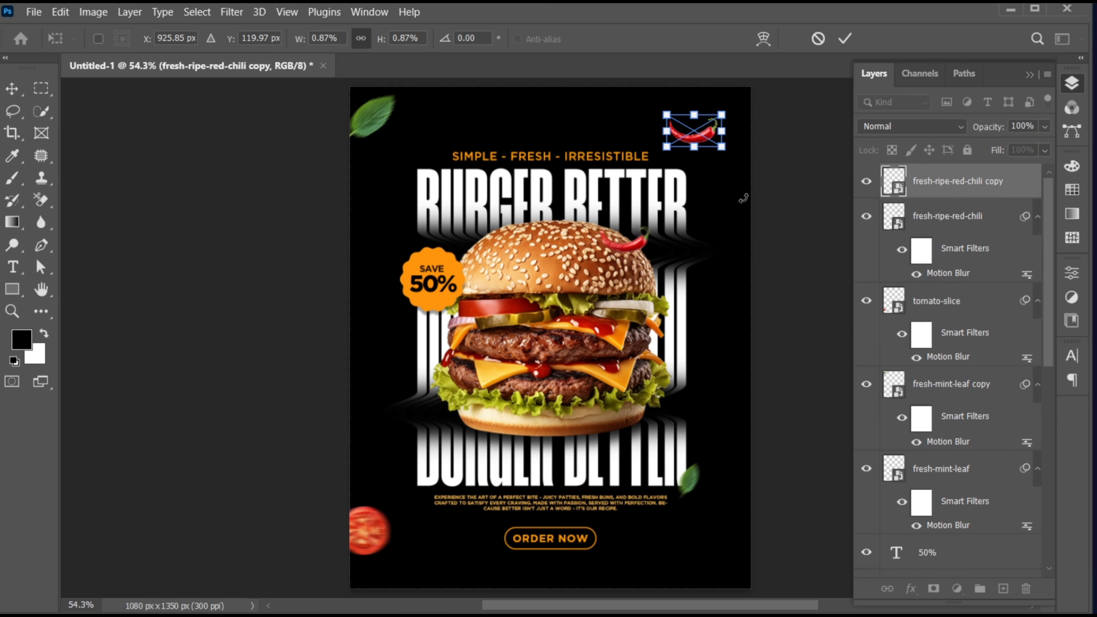
pyautogui.moveTo(742, 183); pyautogui.dragTo(748, 129)
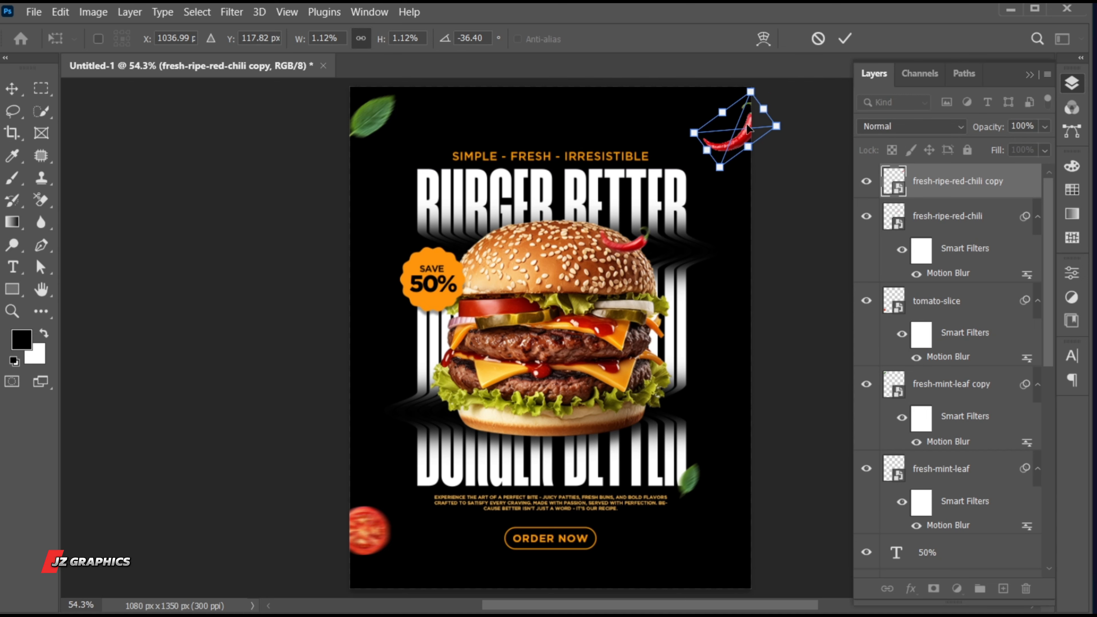
pyautogui.press('Return')
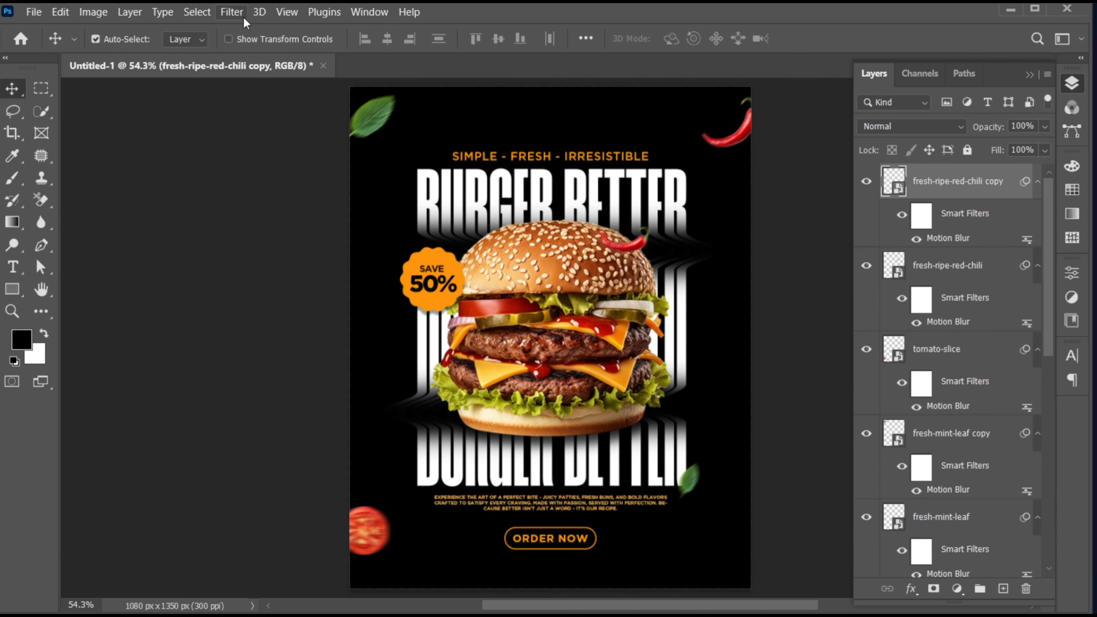
# Apply another Motion Blur to the corner chili copy with a -35° angle and 38-pixel distance.
pyautogui.click(232, 12)
pyautogui.moveTo(319, 216)
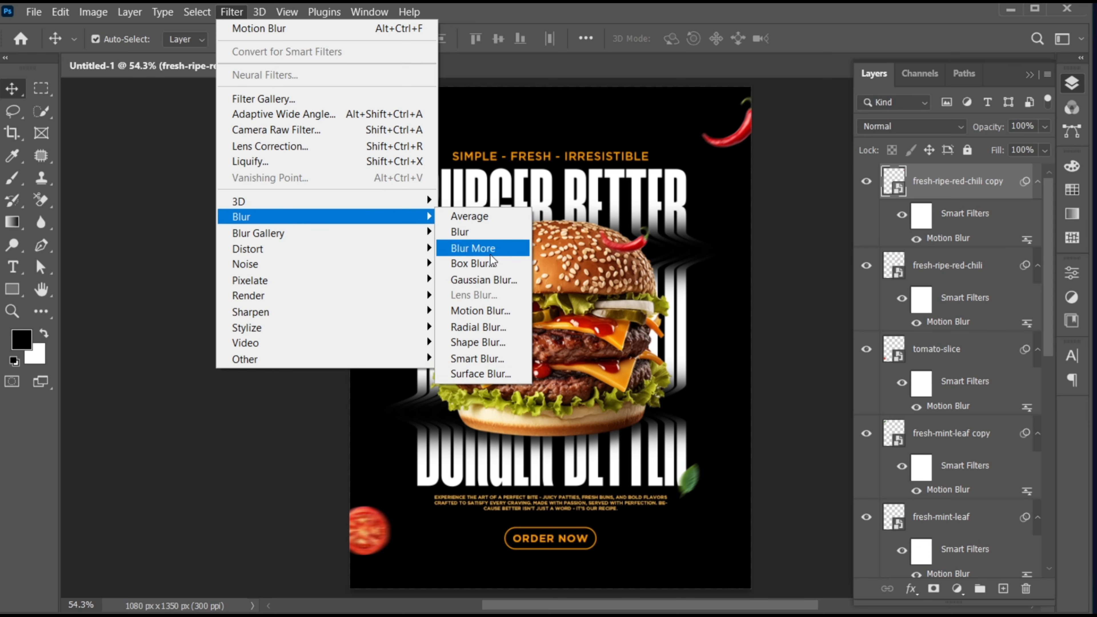
pyautogui.click(484, 311)
pyautogui.moveTo(840, 88); pyautogui.dragTo(872, 90)
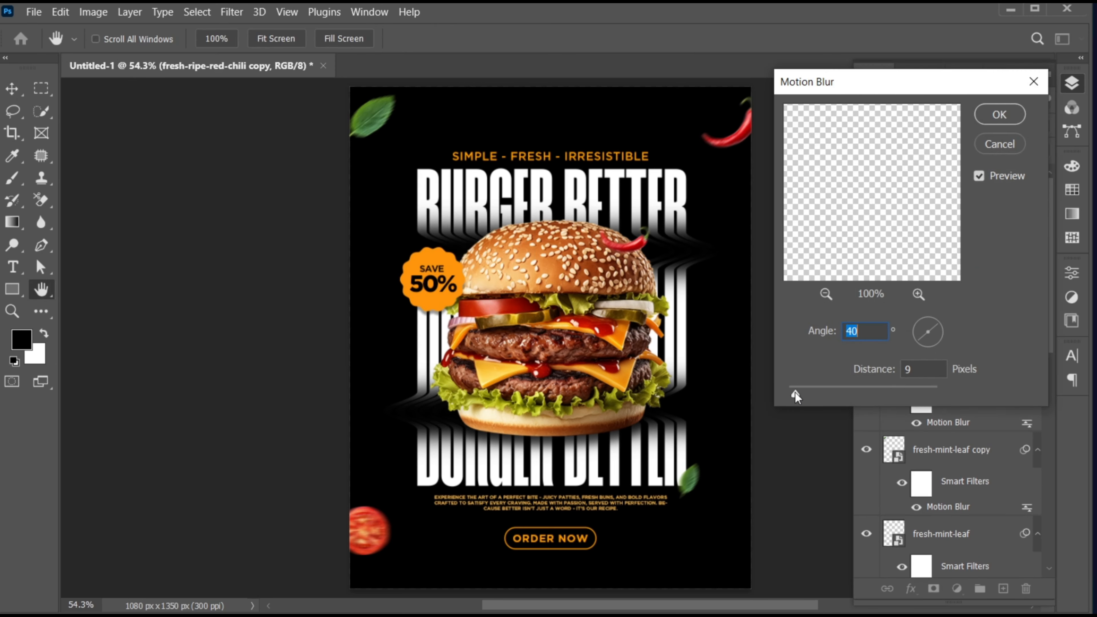
pyautogui.moveTo(796, 392); pyautogui.dragTo(819, 394)
pyautogui.moveTo(930, 324); pyautogui.dragTo(936, 336)
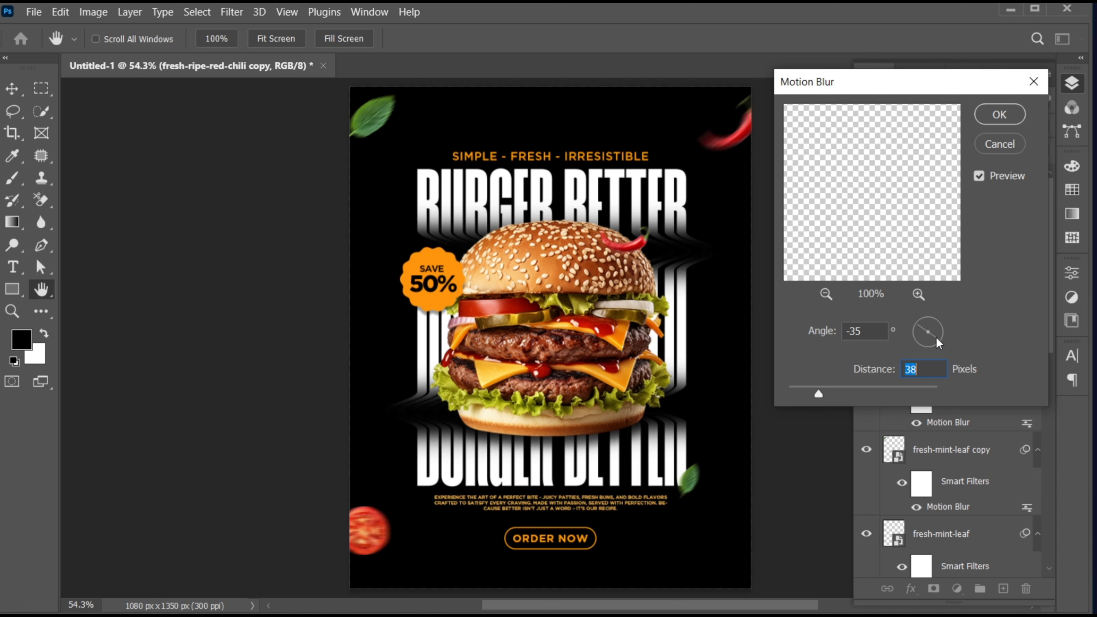
pyautogui.click(1006, 116)
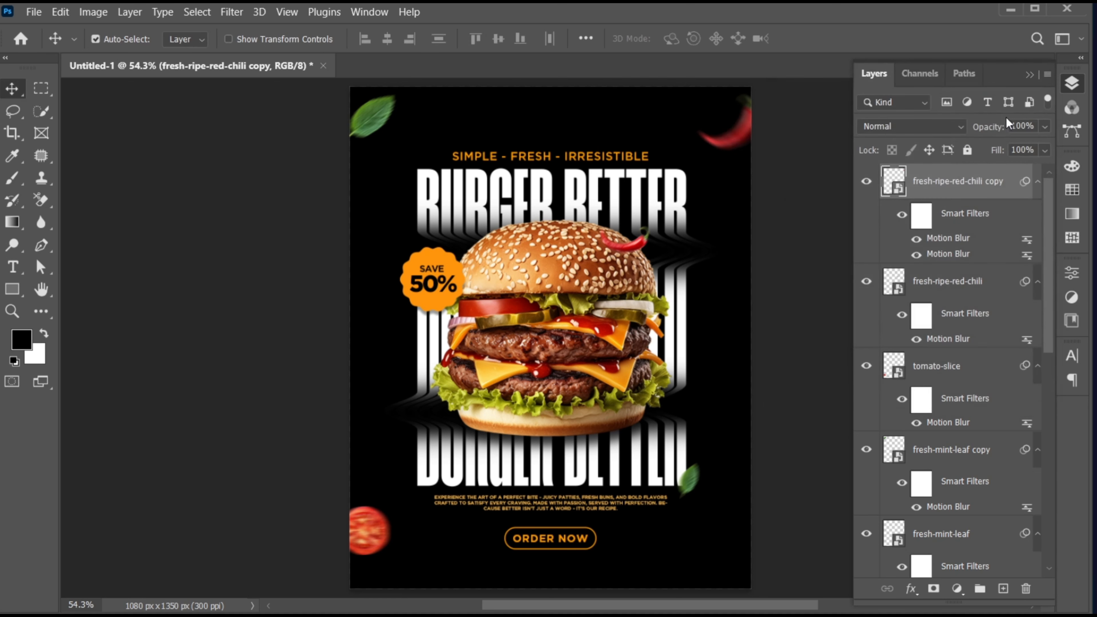
# Duplicate the ORDER NOW text and enlarge the copy to span the full width along the poster's top edge.
pyautogui.moveTo(1053, 310); pyautogui.dragTo(1052, 378)
pyautogui.click(996, 355)
pyautogui.click(557, 545)
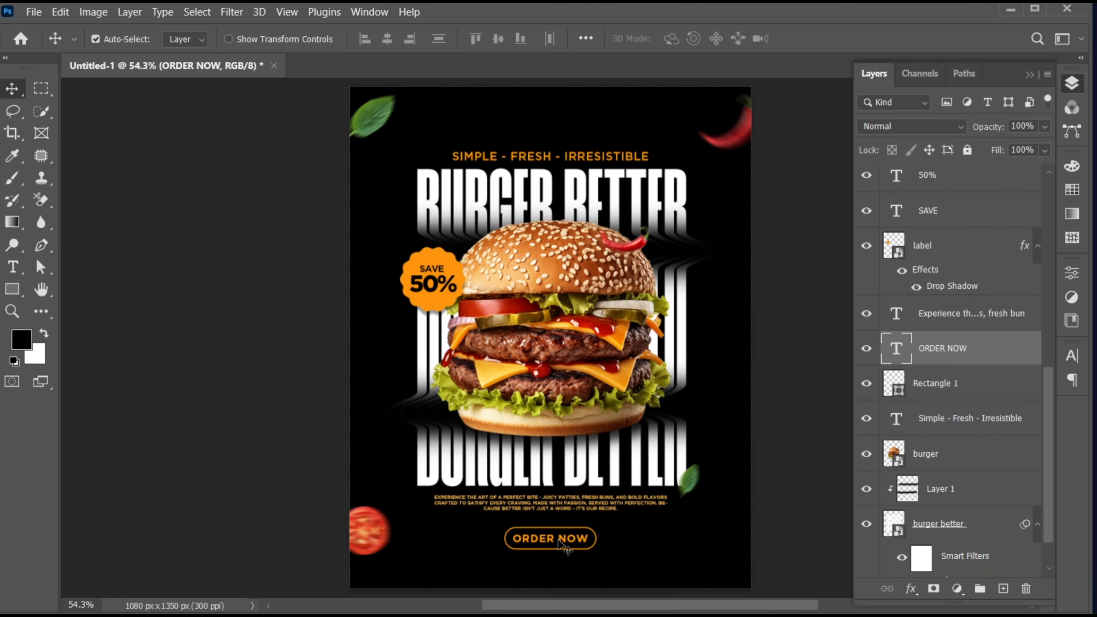
pyautogui.keyDown('alt'); pyautogui.moveTo(560, 545); pyautogui.dragTo(757, 206); pyautogui.keyUp('alt')
pyautogui.hotkey('ctrl', 't')
pyautogui.press('Return')
pyautogui.hotkey('ctrl', 't')
pyautogui.press('Return')
pyautogui.moveTo(663, 157); pyautogui.dragTo(662, 130)
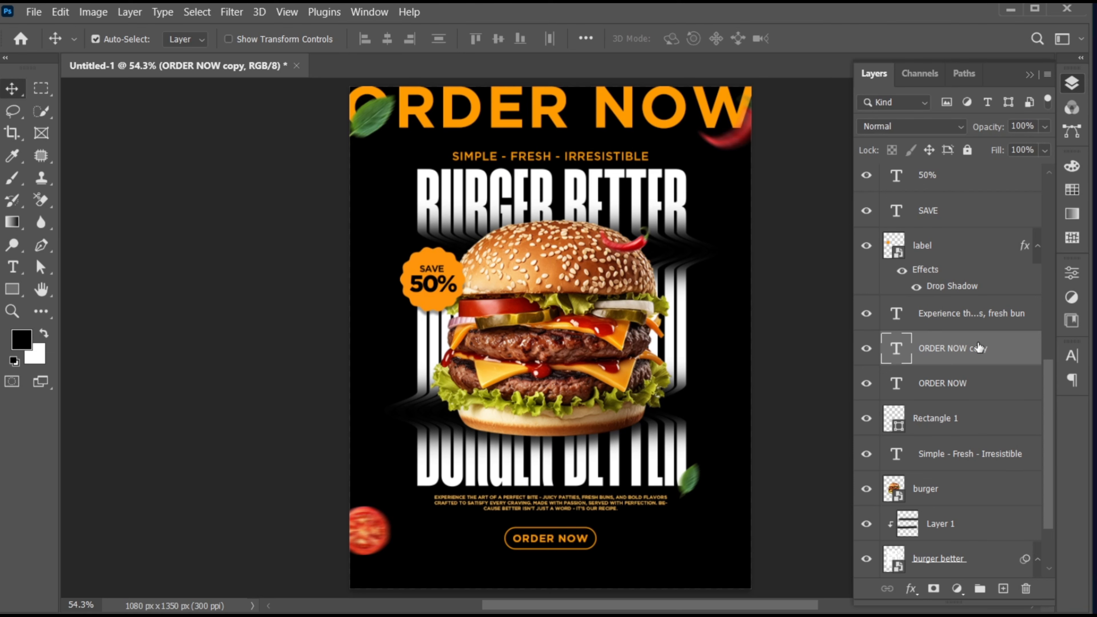
# Move the large ORDER NOW copy directly above the Background layer and set its fill opacity to 0%.
pyautogui.scroll(-2, 993, 432)
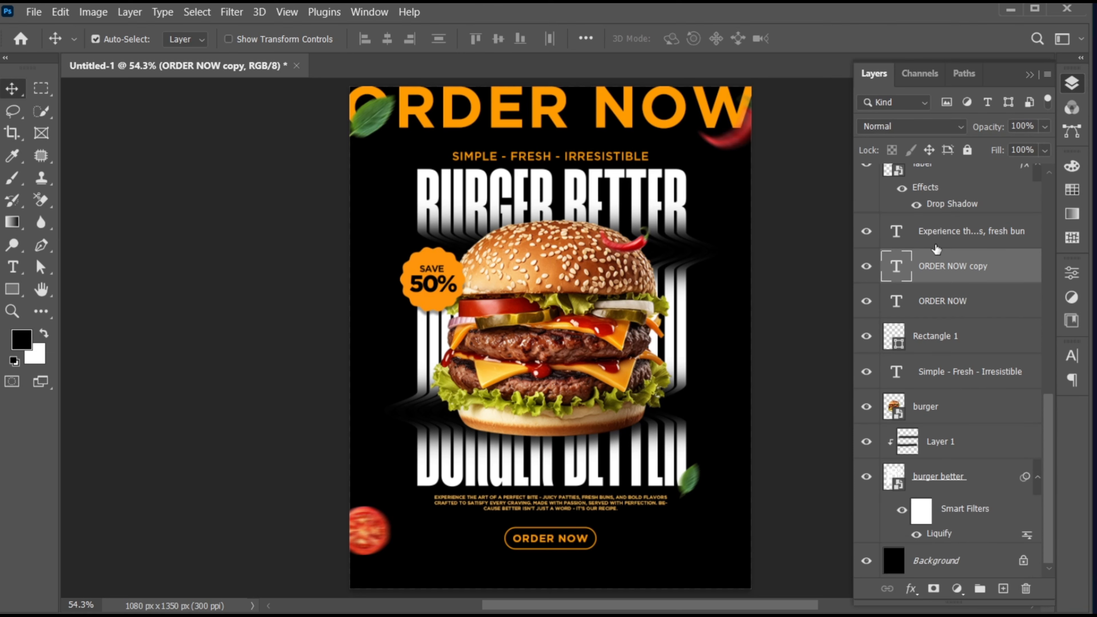
pyautogui.moveTo(936, 287); pyautogui.dragTo(944, 544)
pyautogui.click(911, 588)
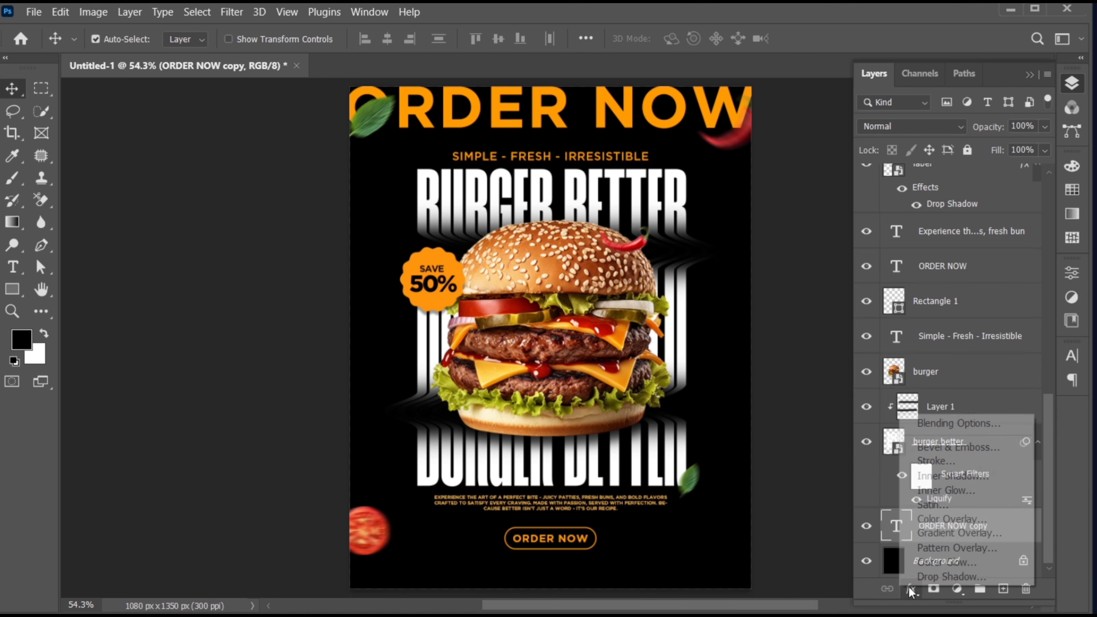
pyautogui.click(928, 423)
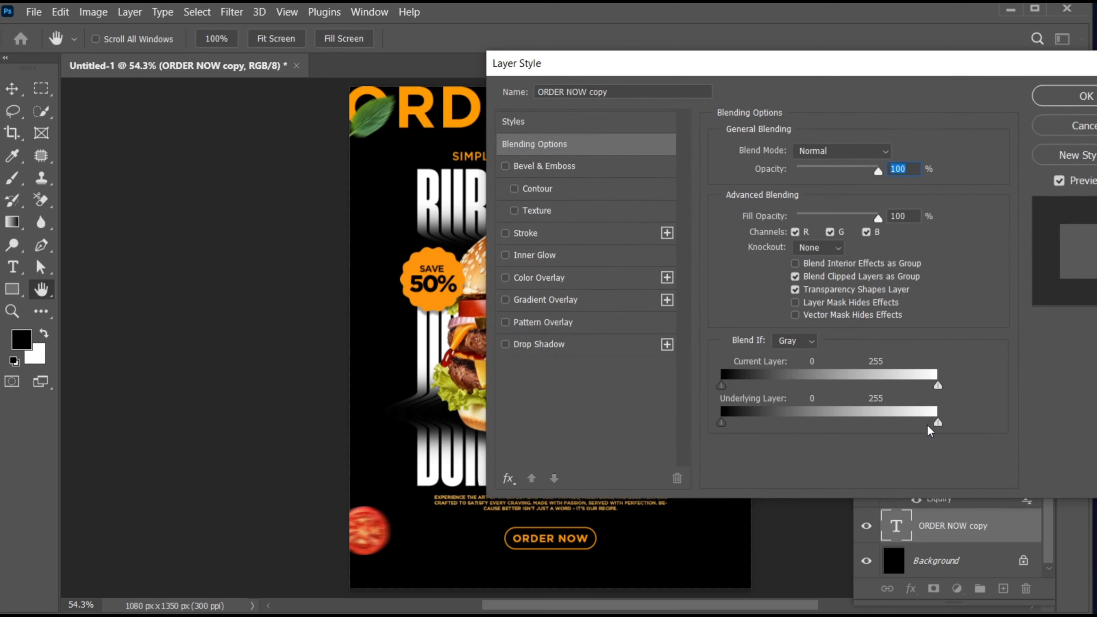
pyautogui.moveTo(878, 217); pyautogui.dragTo(743, 218)
# Add a 3 px outside stroke in white (ffffff) to the large ORDER NOW copy.
pyautogui.click(601, 229)
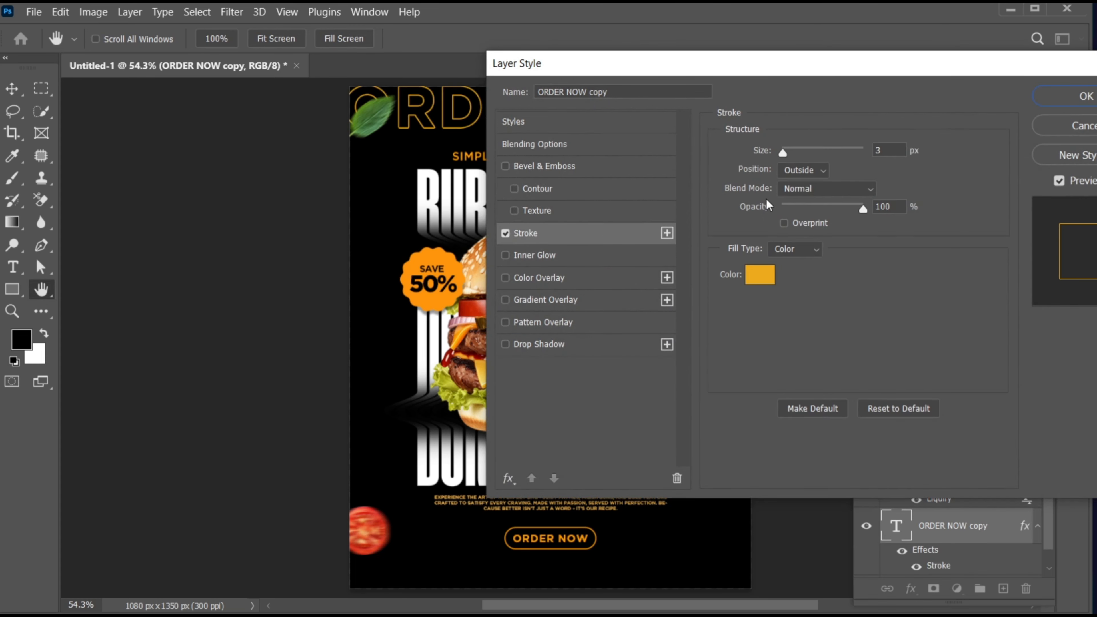
pyautogui.click(759, 275)
pyautogui.write('ffffff')
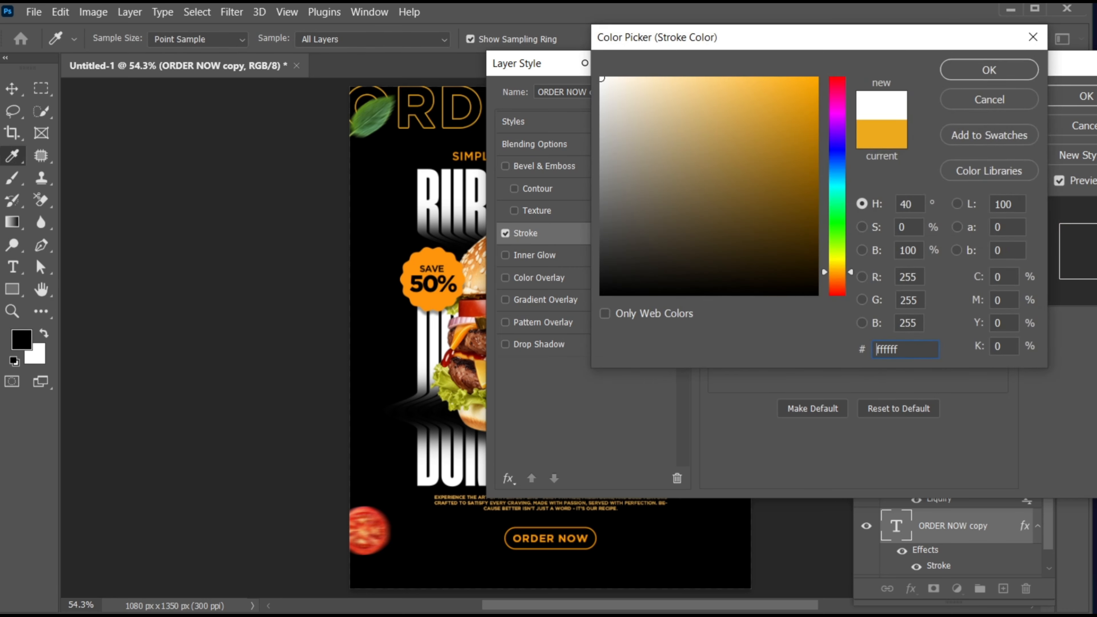
pyautogui.click(991, 69)
pyautogui.moveTo(983, 68); pyautogui.dragTo(893, 68)
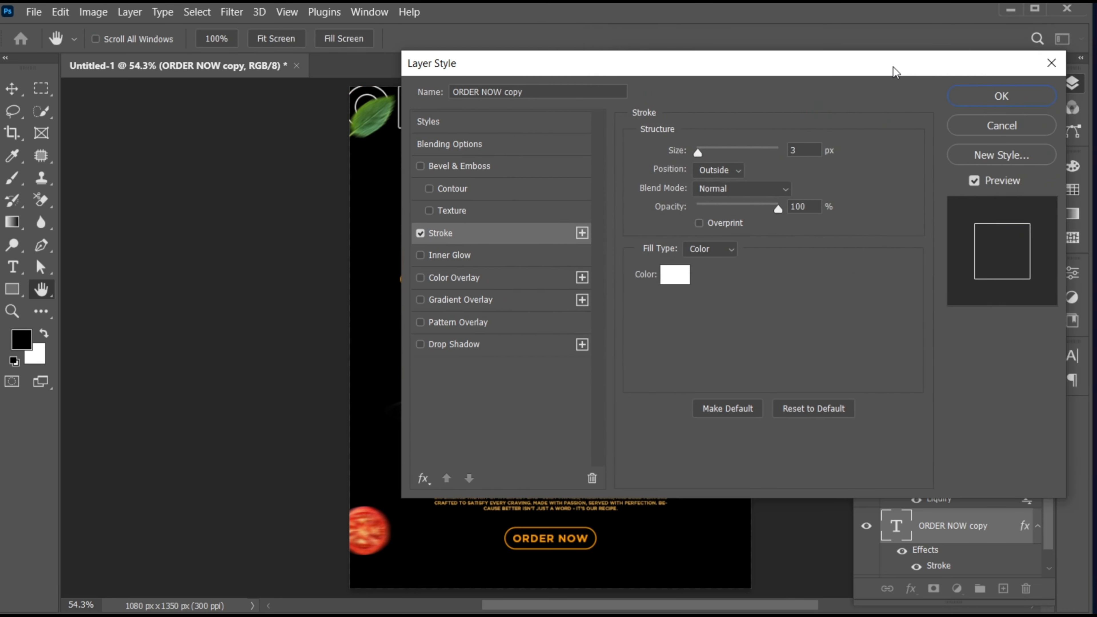
pyautogui.click(1001, 93)
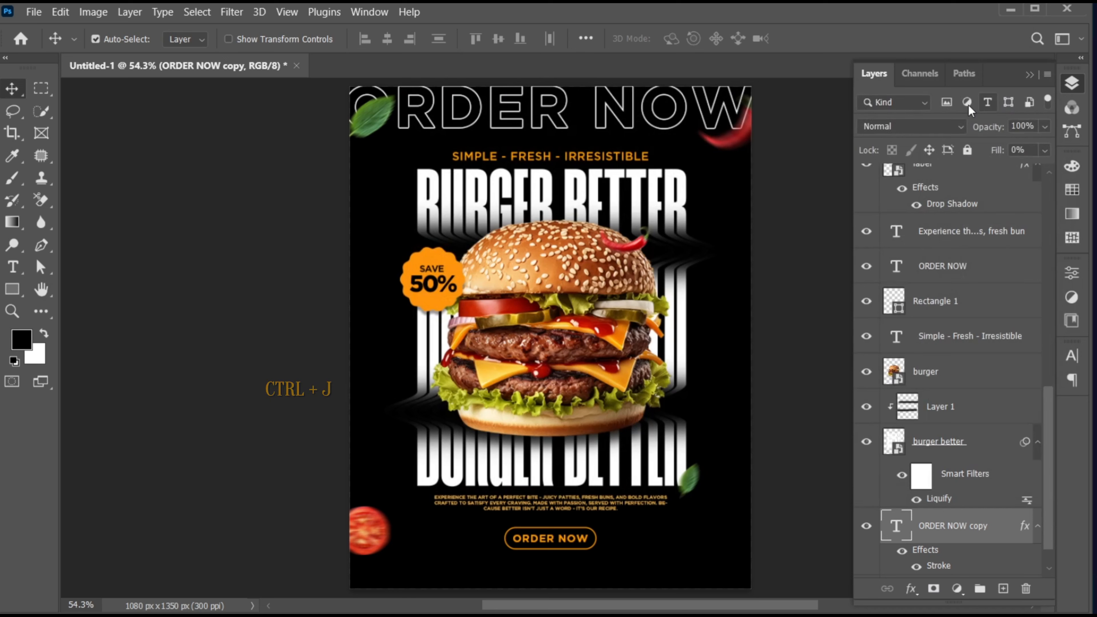
# Duplicate the outlined ORDER NOW text and shift the copy straight down to form a second row.
pyautogui.hotkey('ctrl', 'j')
pyautogui.hotkey('ctrl', 't')
pyautogui.moveTo(609, 116); pyautogui.dragTo(607, 167)
pyautogui.press('Return')
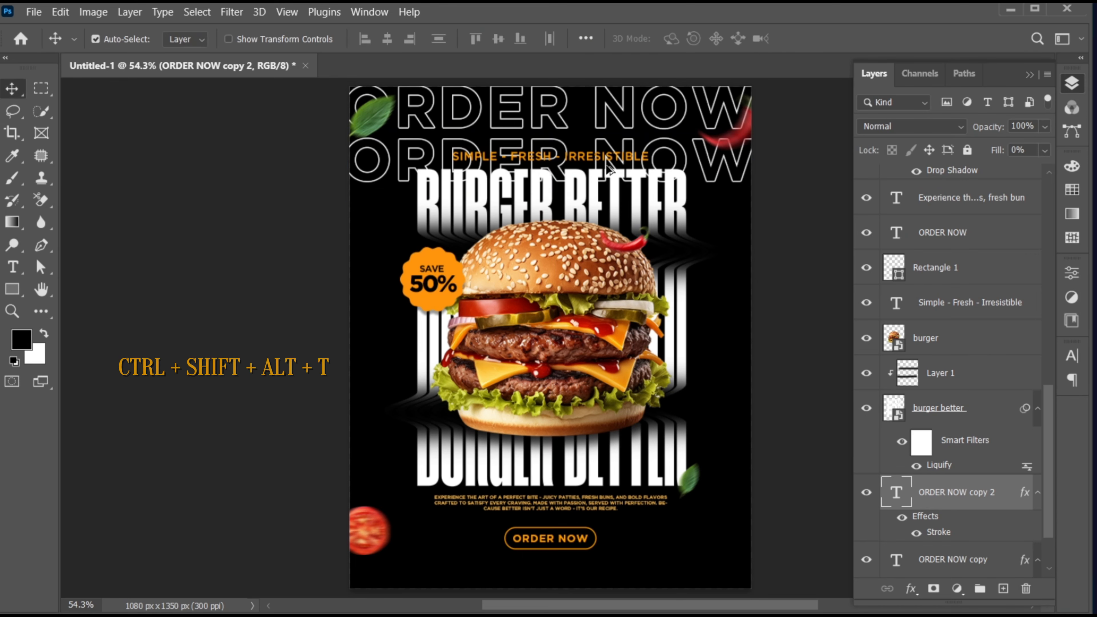
# Repeat the duplicate-and-shift transform eight more times to fill the poster with outlined ORDER NOW rows.
pyautogui.hotkey('ctrl', 'shift', 'alt', 't')
pyautogui.hotkey('ctrl', 'shift', 'alt', 't')
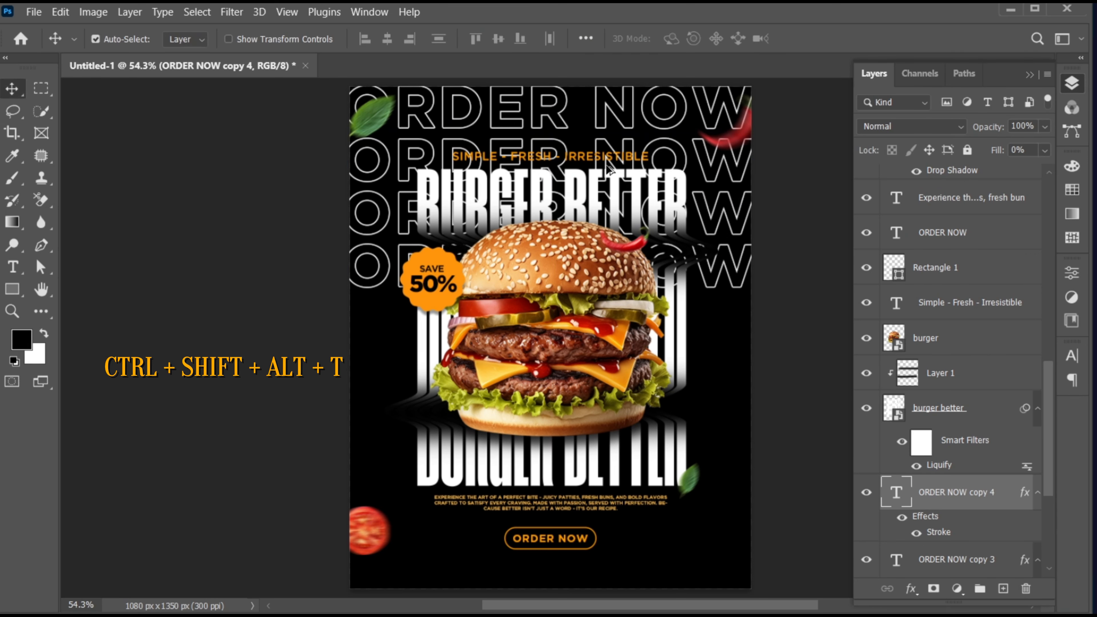
pyautogui.hotkey('ctrl', 'shift', 'alt', 't')
pyautogui.hotkey('ctrl', 'shift', 'alt', 't')
pyautogui.hotkey('ctrl', 'shift', 'alt', 't')
pyautogui.hotkey('ctrl', 'shift', 'alt', 't')
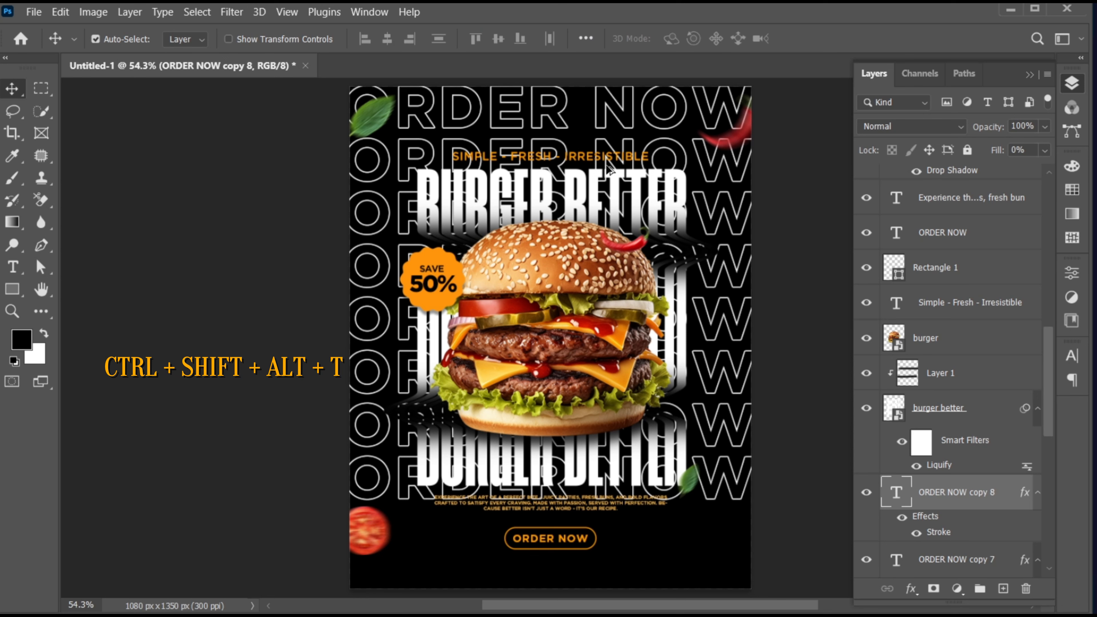
pyautogui.hotkey('ctrl', 'shift', 'alt', 't')
pyautogui.hotkey('ctrl', 'shift', 'alt', 't')
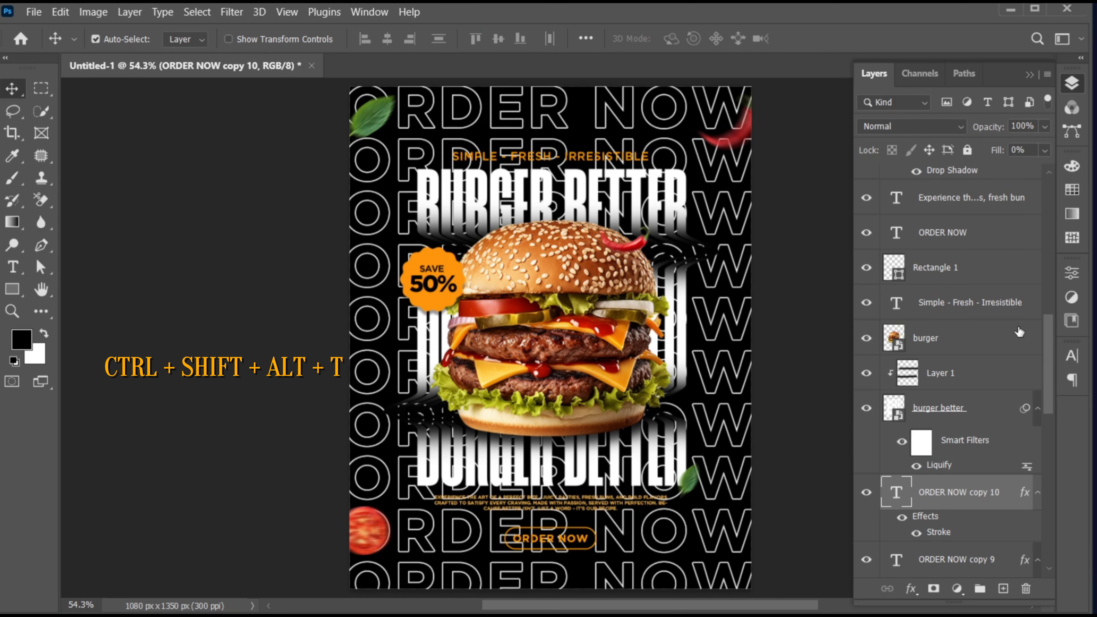
# Convert all ten outlined ORDER NOW layers into one smart object and set its opacity to 20%.
pyautogui.moveTo(1047, 324); pyautogui.dragTo(1050, 520)
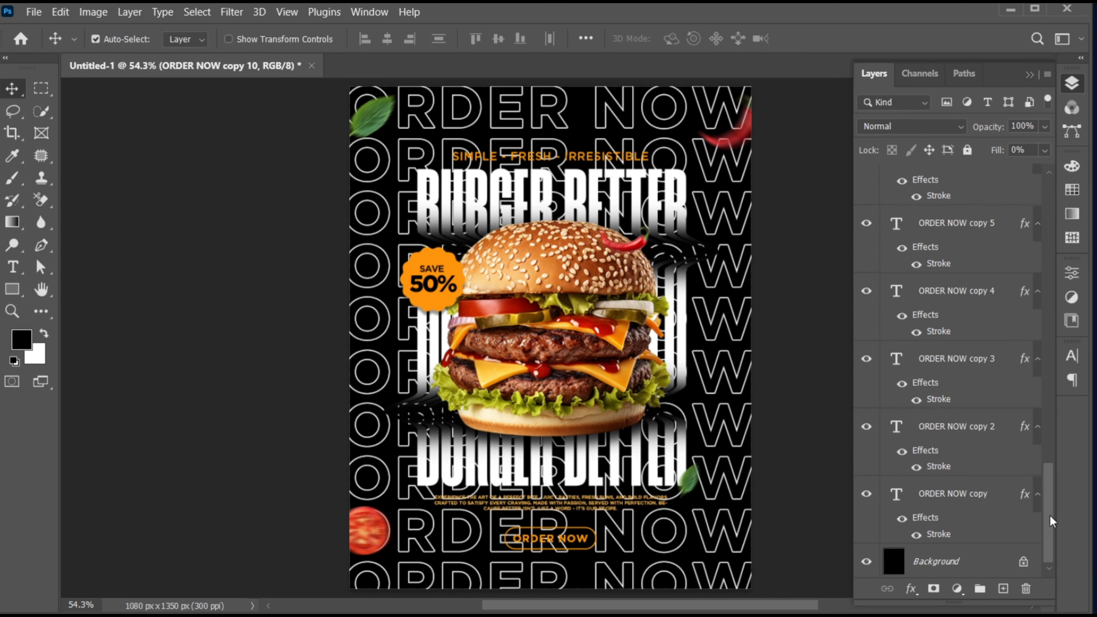
pyautogui.keyDown('shift'); pyautogui.click(966, 497); pyautogui.keyUp('shift')
pyautogui.rightClick(919, 224)
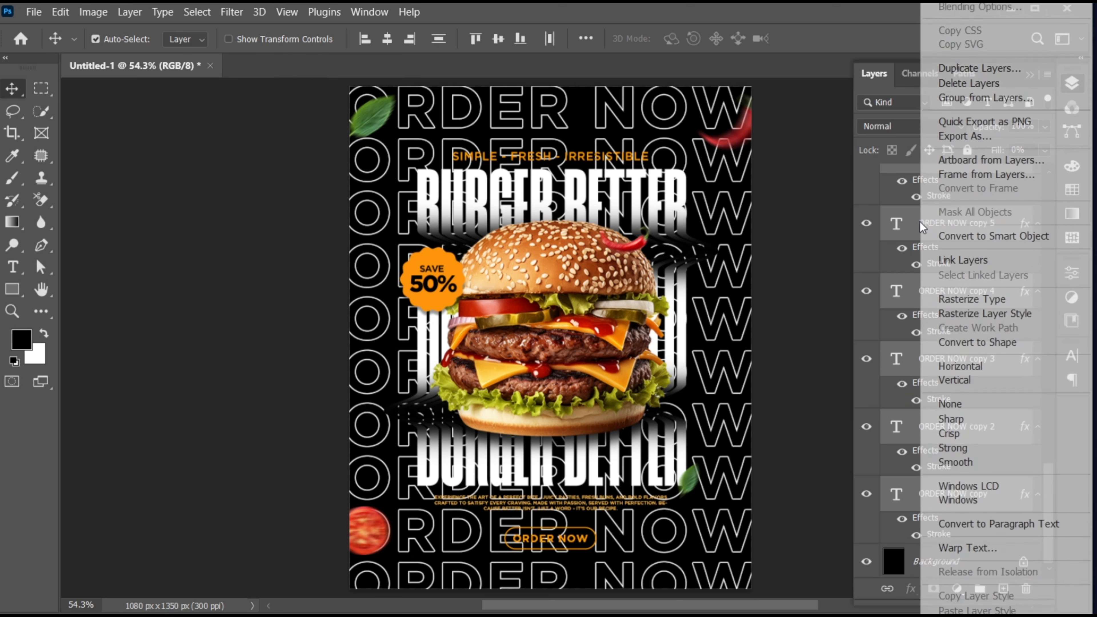
pyautogui.click(981, 238)
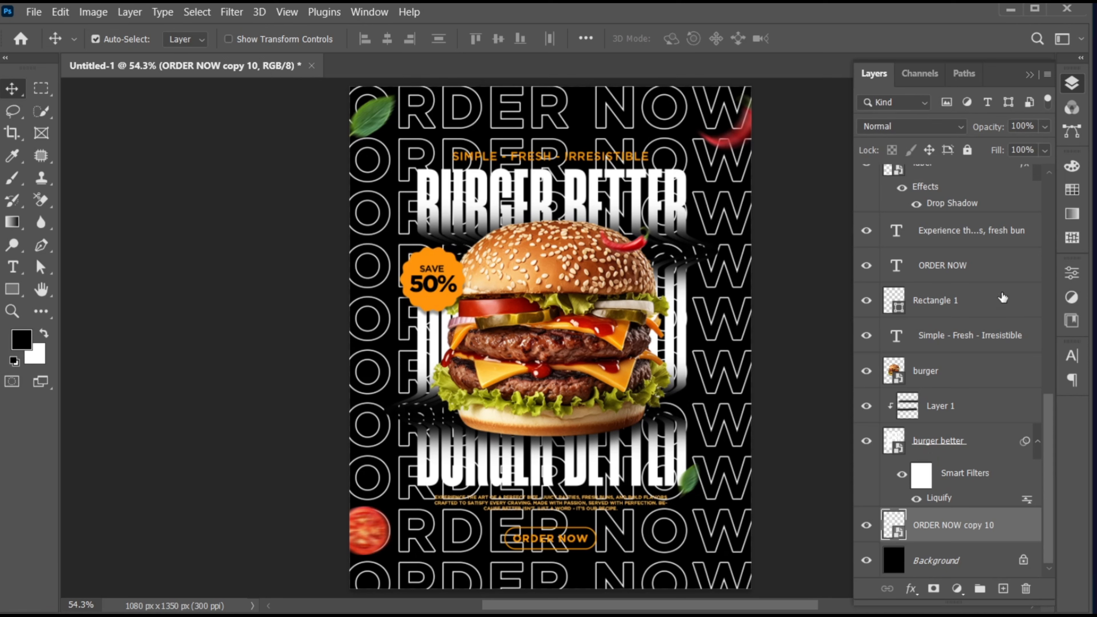
pyautogui.write('20')
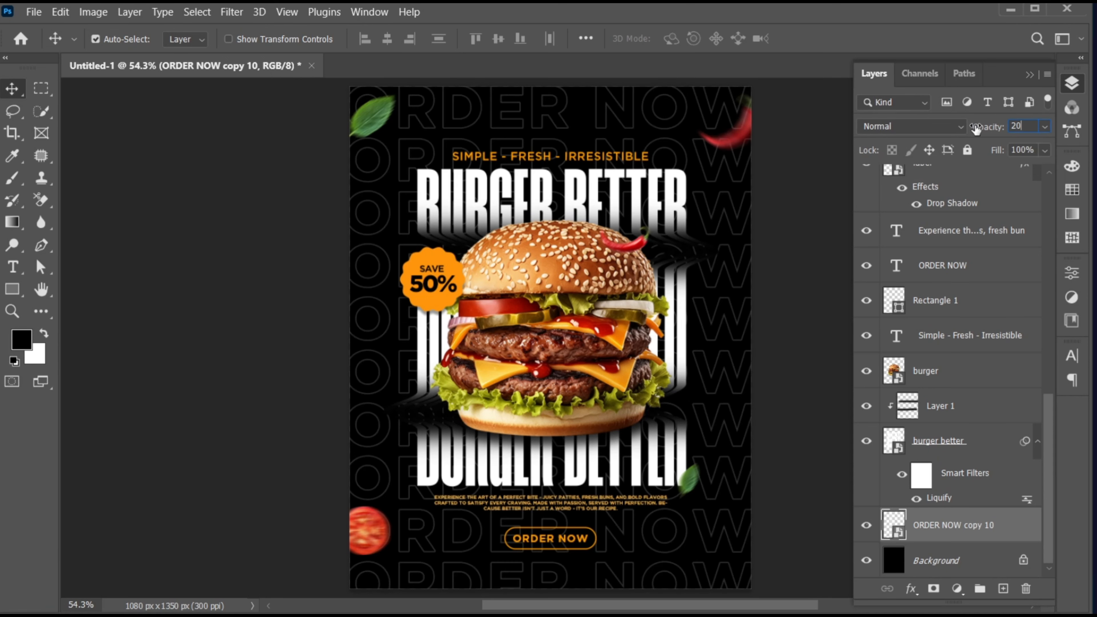
# Add a layer mask to the ORDER NOW pattern and paint it black with a 500 px soft brush to fade the centre.
pyautogui.click(933, 588)
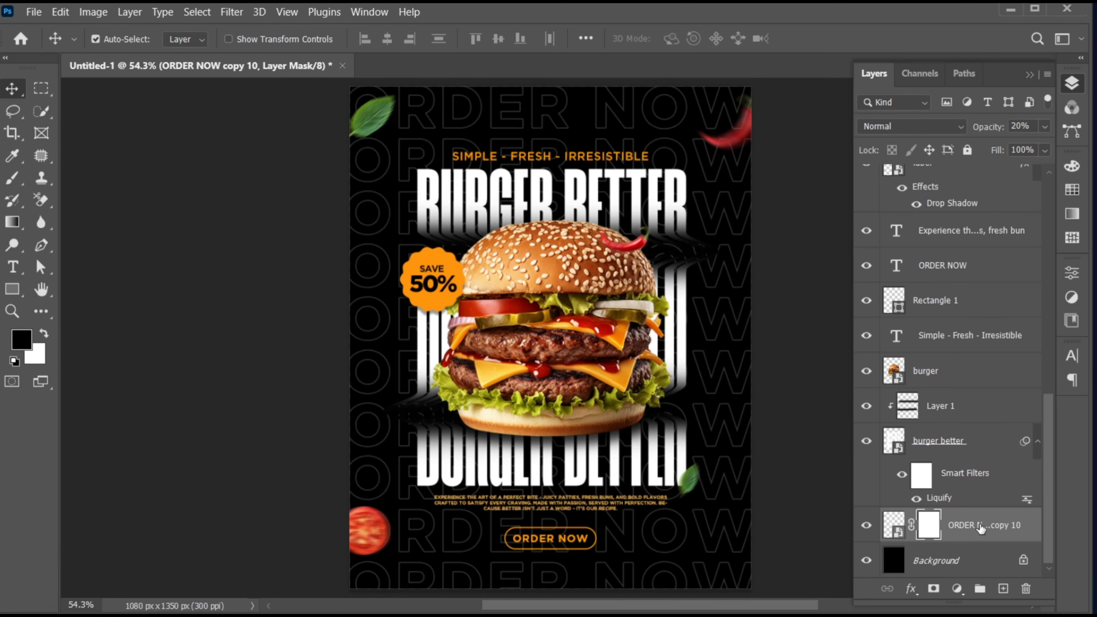
pyautogui.click(12, 178)
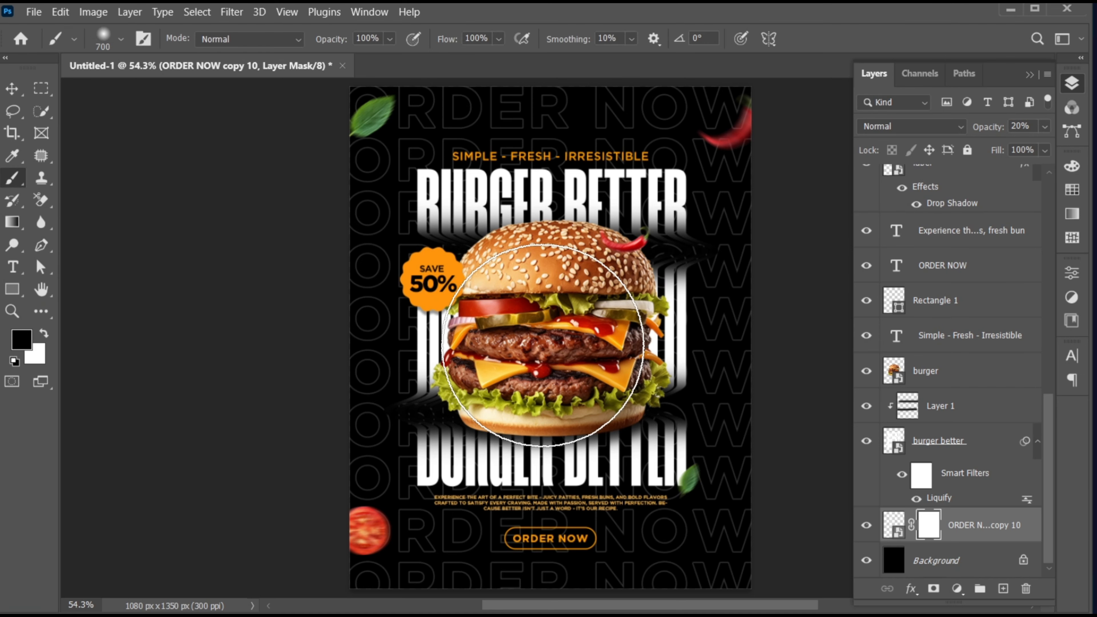
pyautogui.press('[')
pyautogui.press('[')
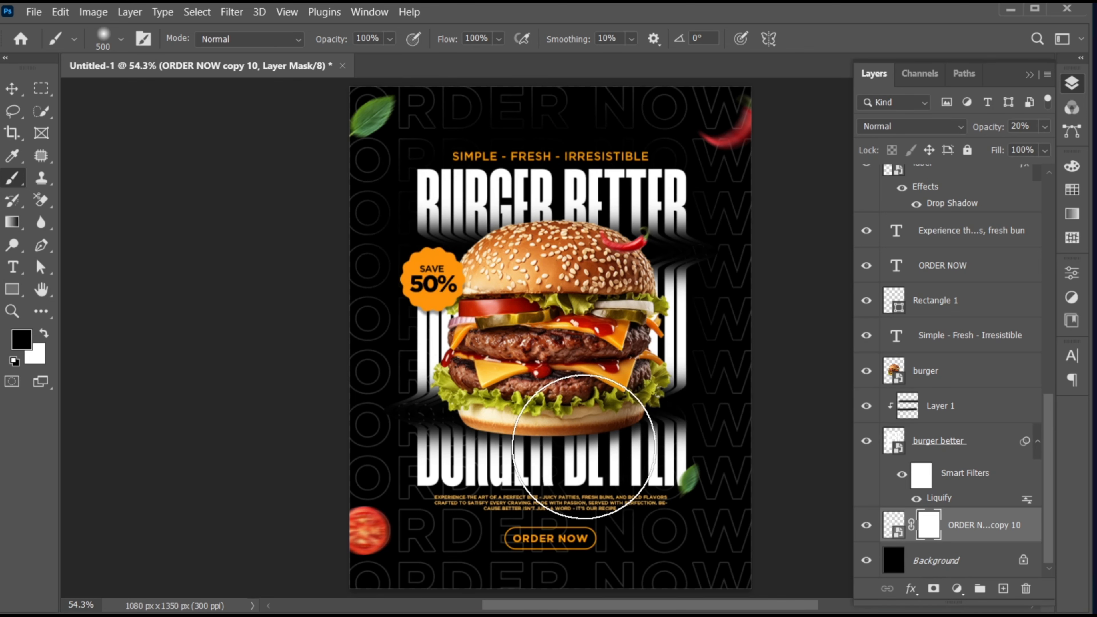
pyautogui.moveTo(485, 478)
pyautogui.mouseDown()
pyautogui.moveTo(463, 433)
pyautogui.moveTo(517, 496)
pyautogui.moveTo(612, 505)
pyautogui.moveTo(495, 487)
pyautogui.moveTo(465, 304)
pyautogui.moveTo(463, 424)
pyautogui.moveTo(471, 331)
pyautogui.moveTo(476, 461)
pyautogui.moveTo(466, 475)
pyautogui.moveTo(458, 218)
pyautogui.moveTo(561, 214)
pyautogui.moveTo(580, 442)
pyautogui.moveTo(613, 478)
pyautogui.mouseUp()
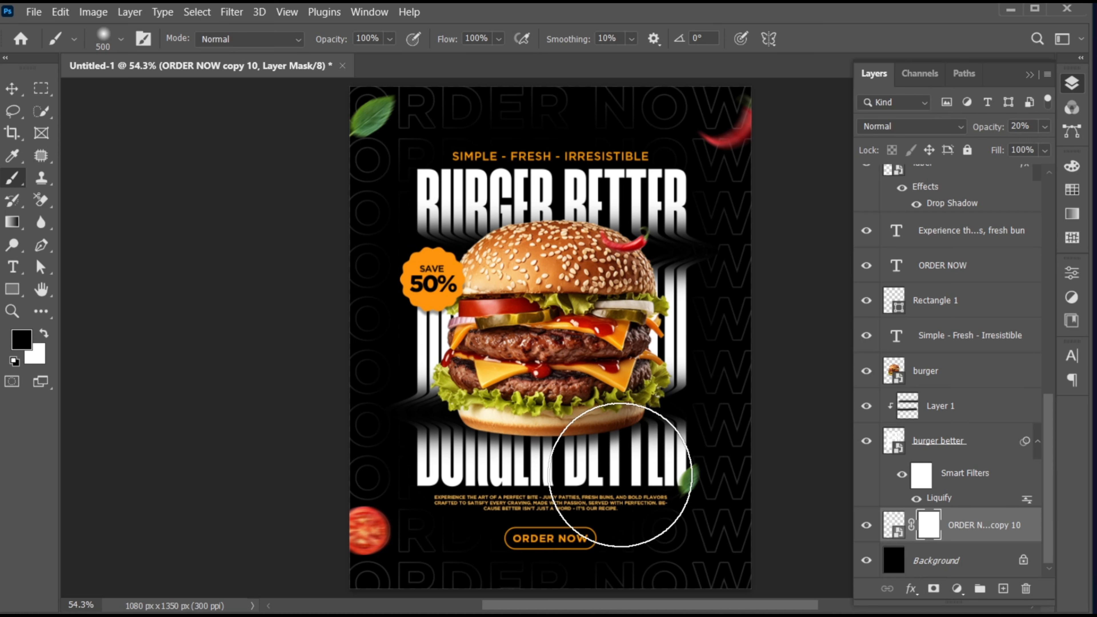
# Lower the masked ORDER NOW pattern's opacity to 17% and collapse the layer list to present the poster.
pyautogui.press('v')
pyautogui.click(893, 525)
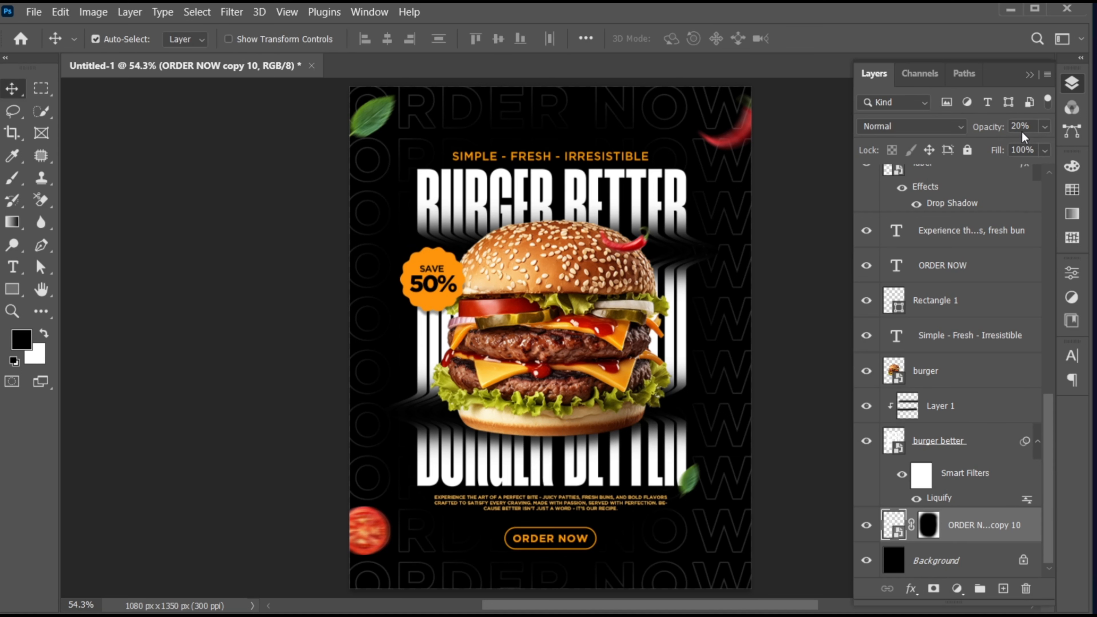
pyautogui.click(992, 126)
pyautogui.moveTo(991, 127); pyautogui.dragTo(990, 127)
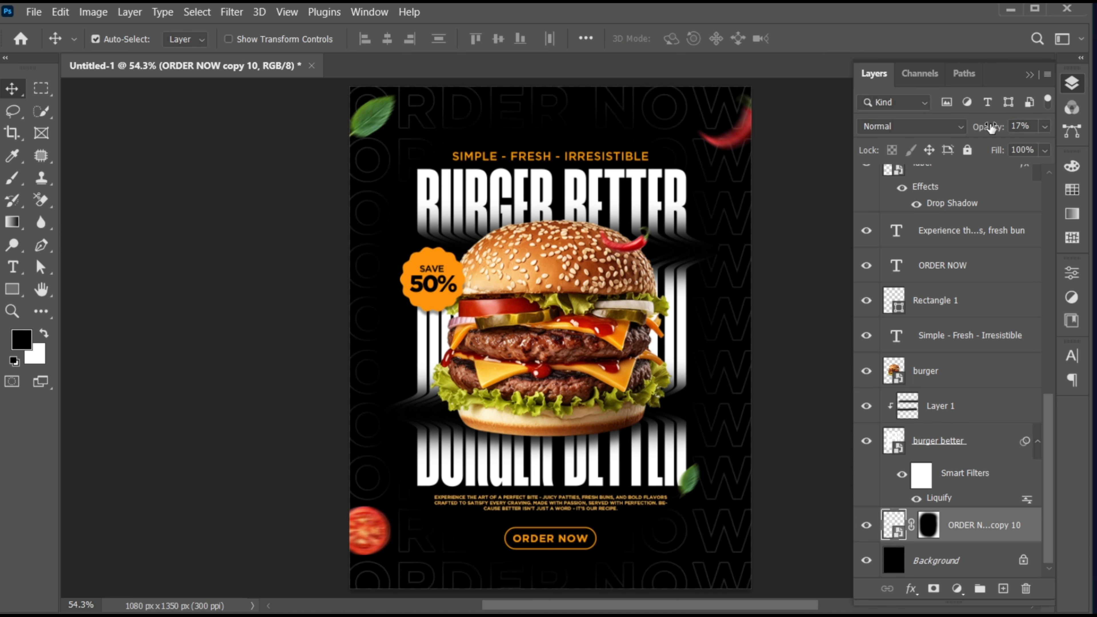
pyautogui.click(1030, 75)
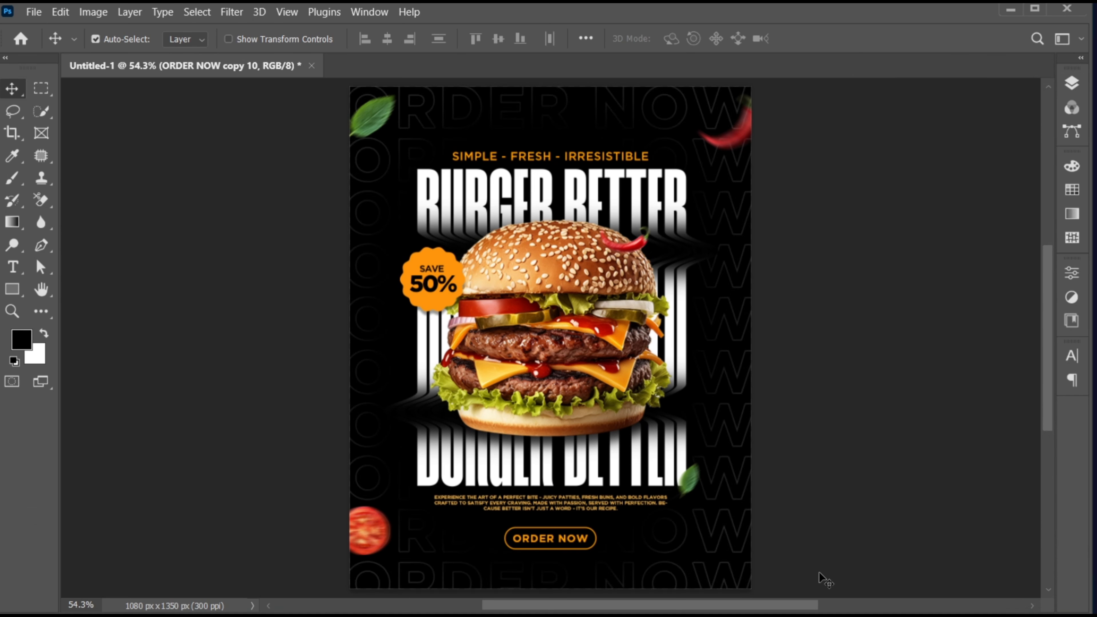